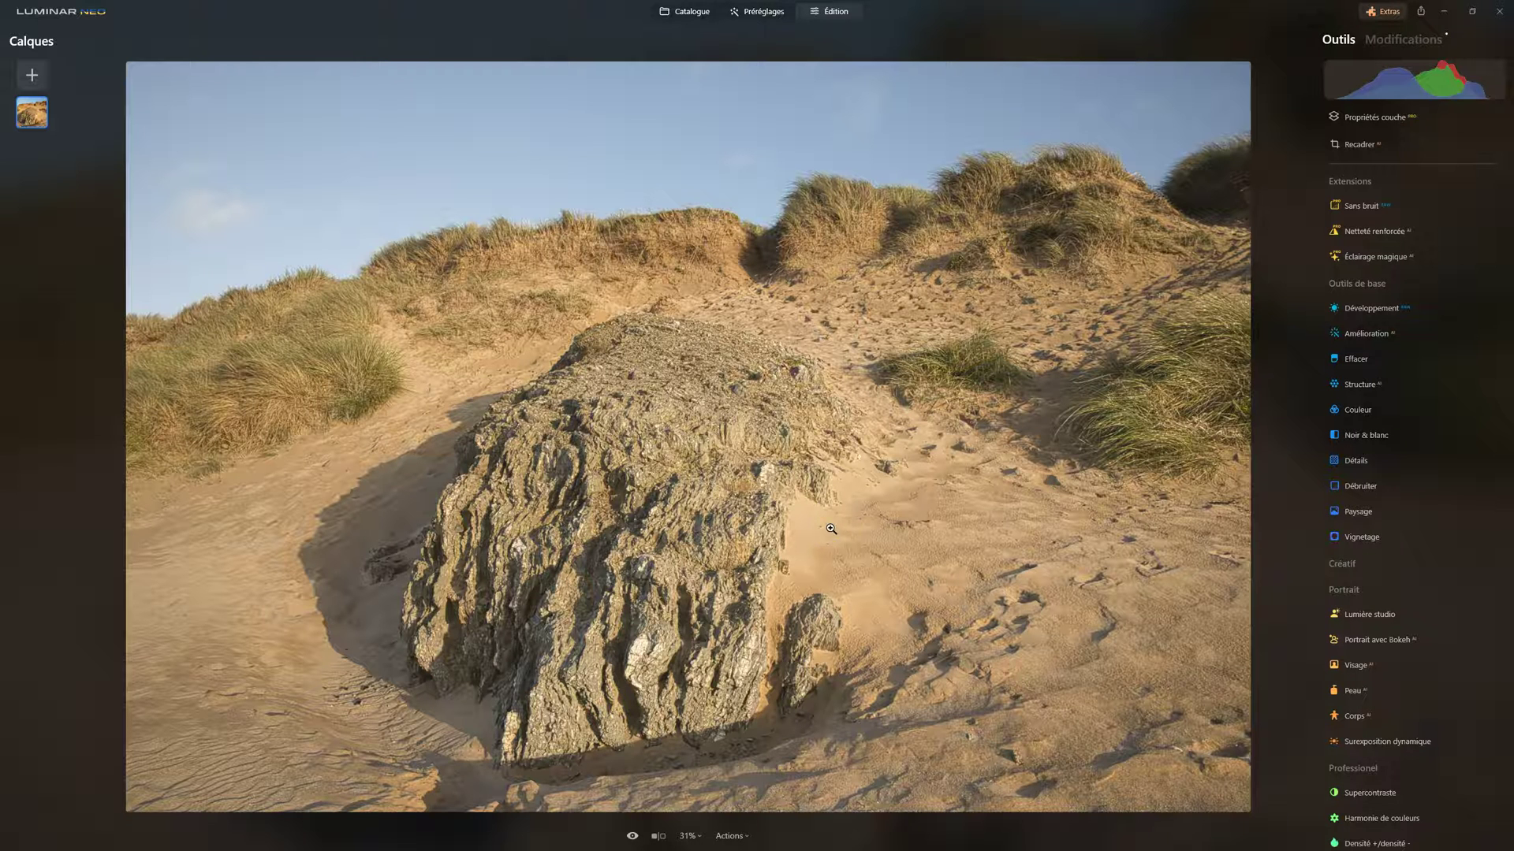
Step: In Développement, enable automatic distortion, chromatic aberration and automatic fringe corrections, keeping the camera profile at Luminar par défaut
{"action": "left_click", "coordinate": [1404, 306]}
{"action": "scroll", "coordinate": [1366, 567], "scroll_direction": "down", "scroll_amount": 1}
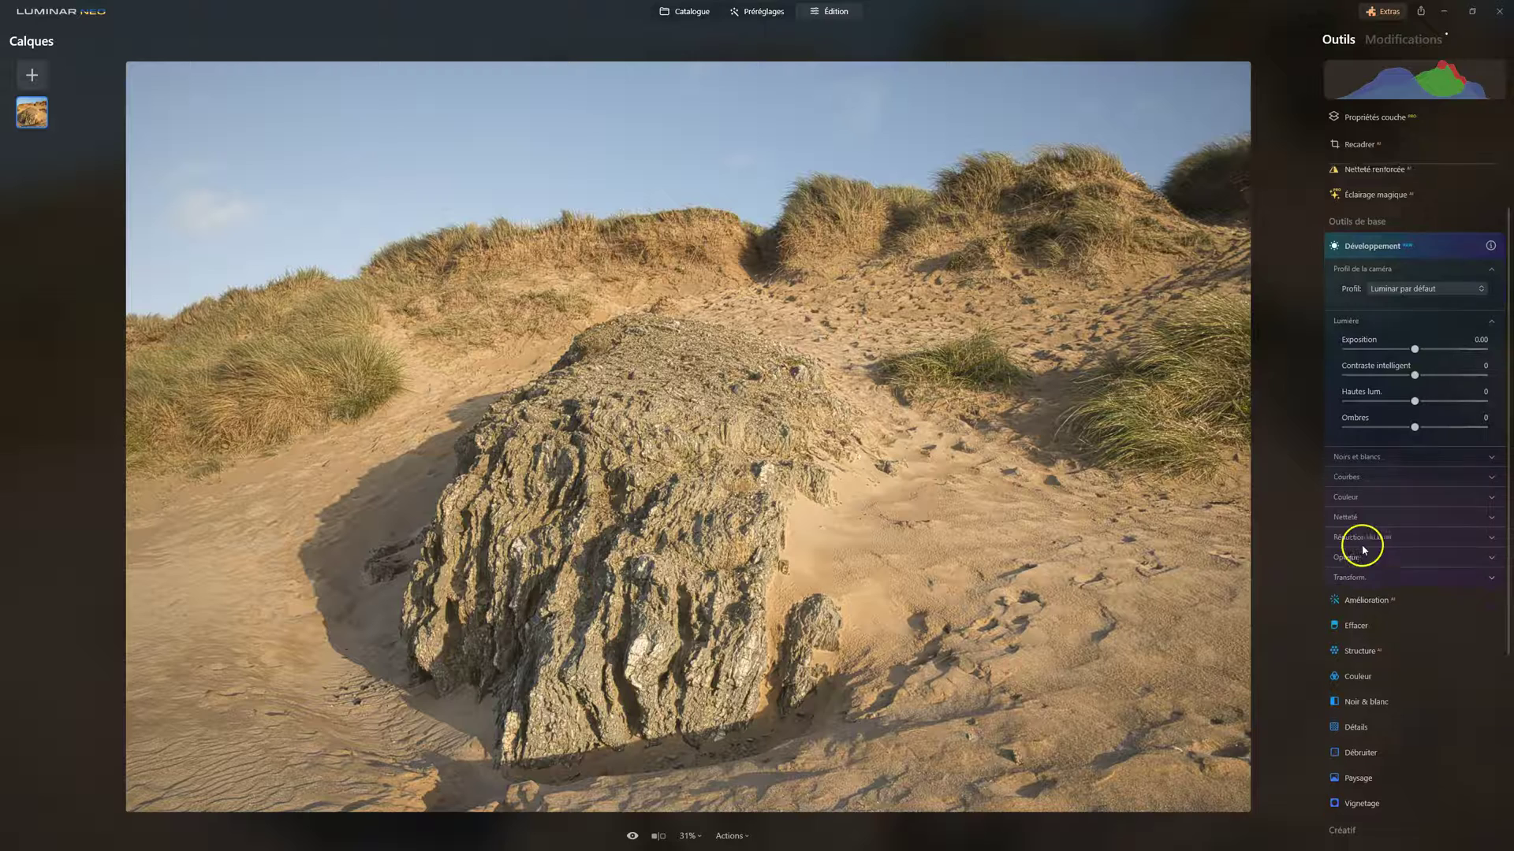
{"action": "left_click", "coordinate": [1355, 547]}
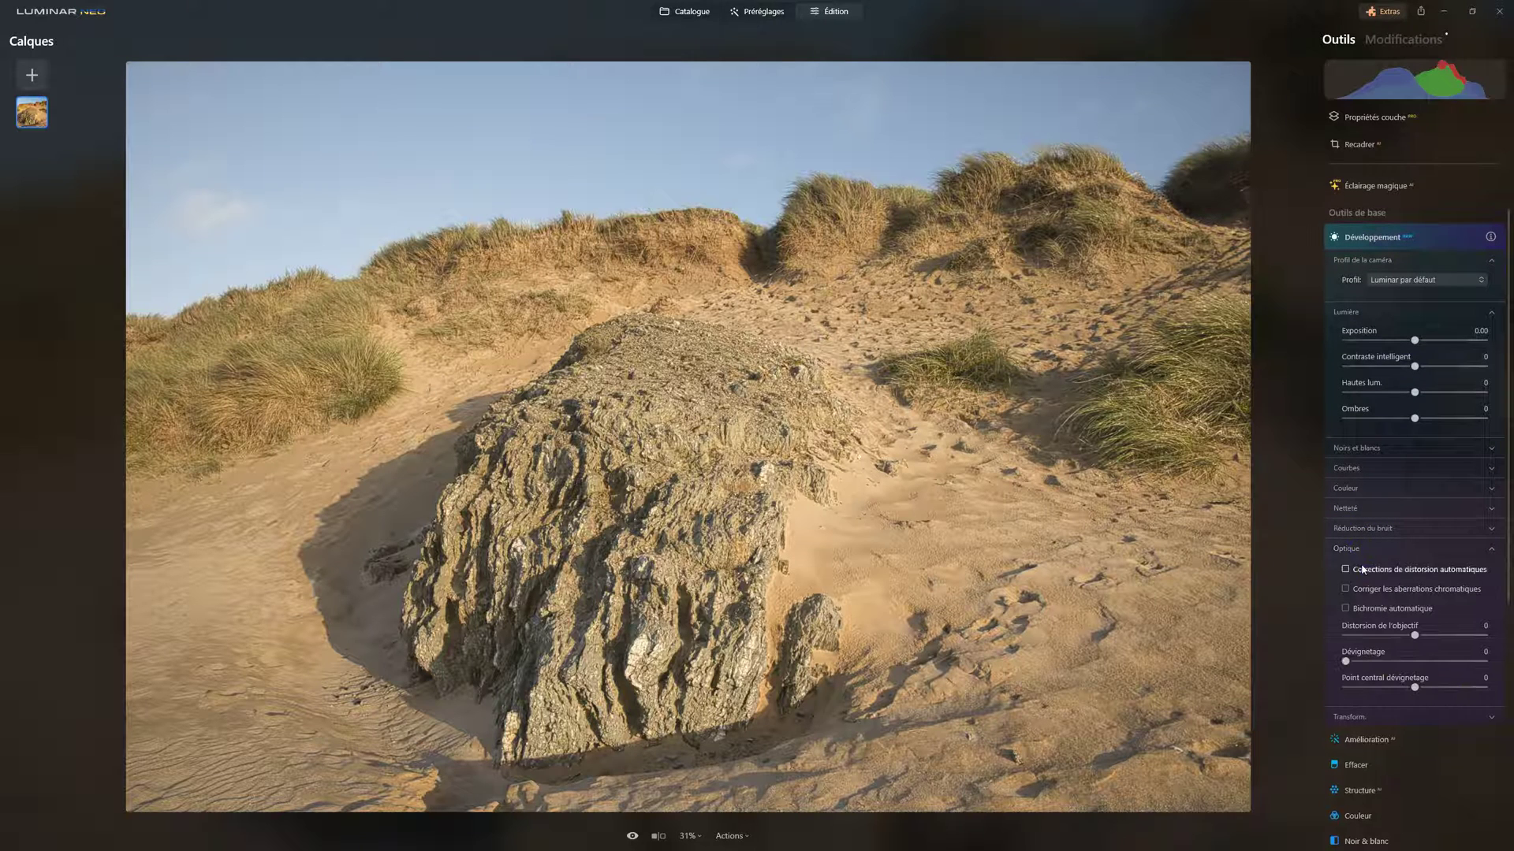
{"action": "left_click", "coordinate": [1358, 607]}
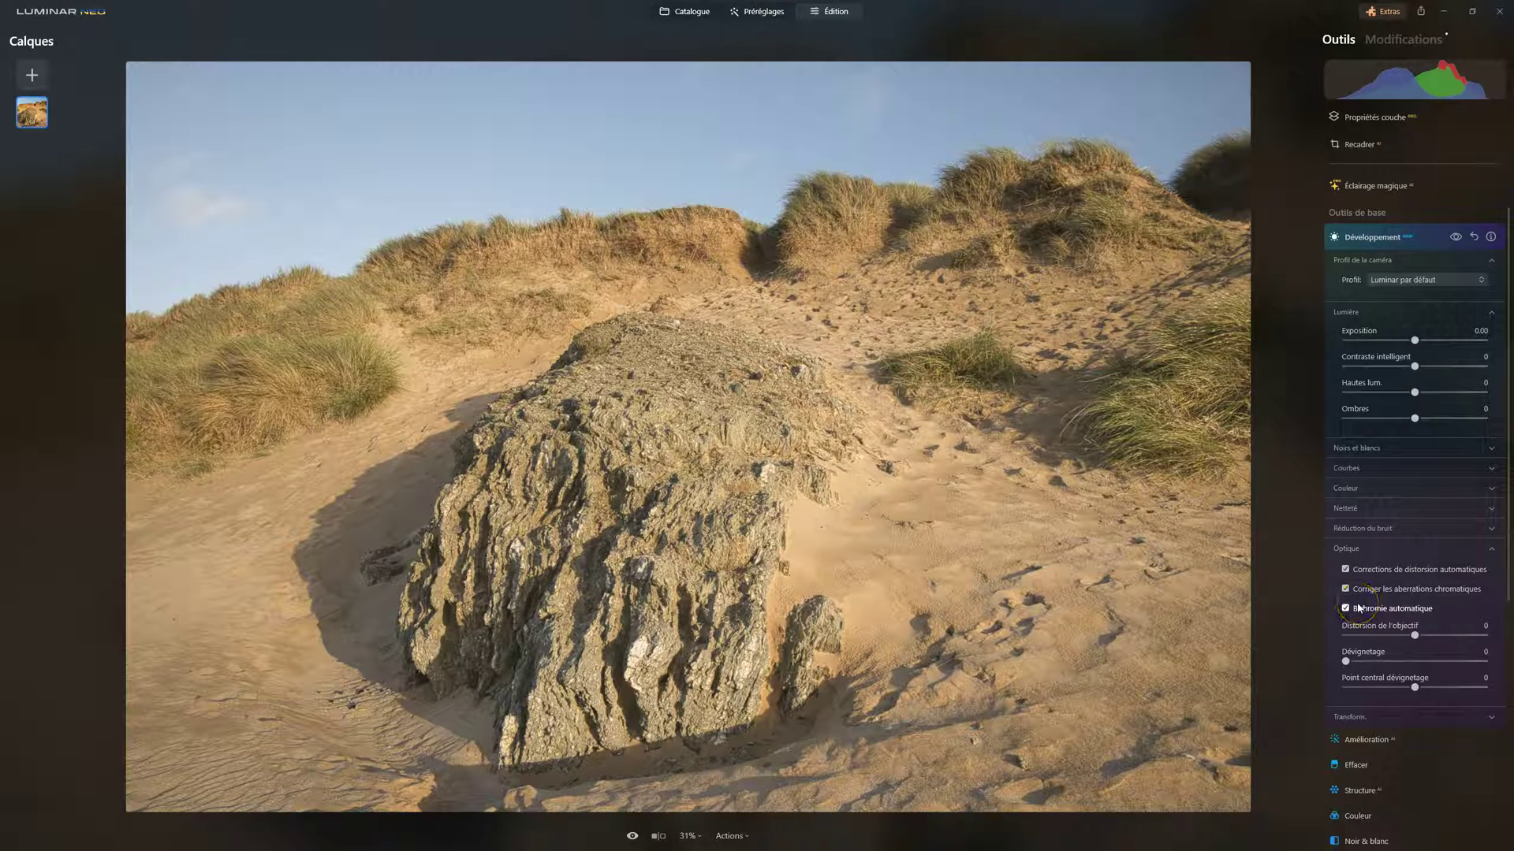
{"action": "left_click", "coordinate": [1399, 281]}
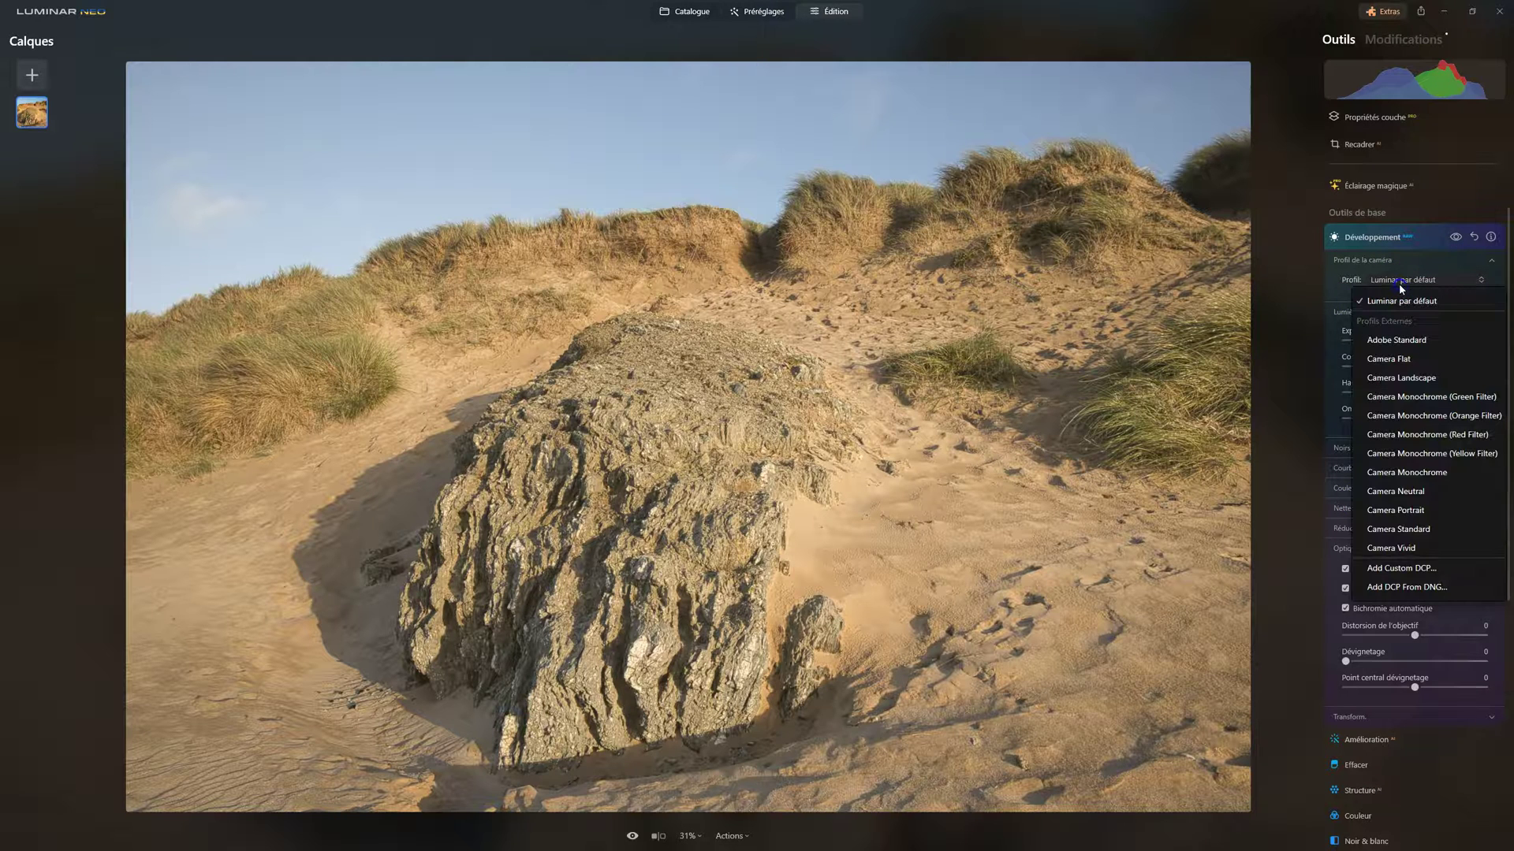
{"action": "left_click", "coordinate": [1398, 299]}
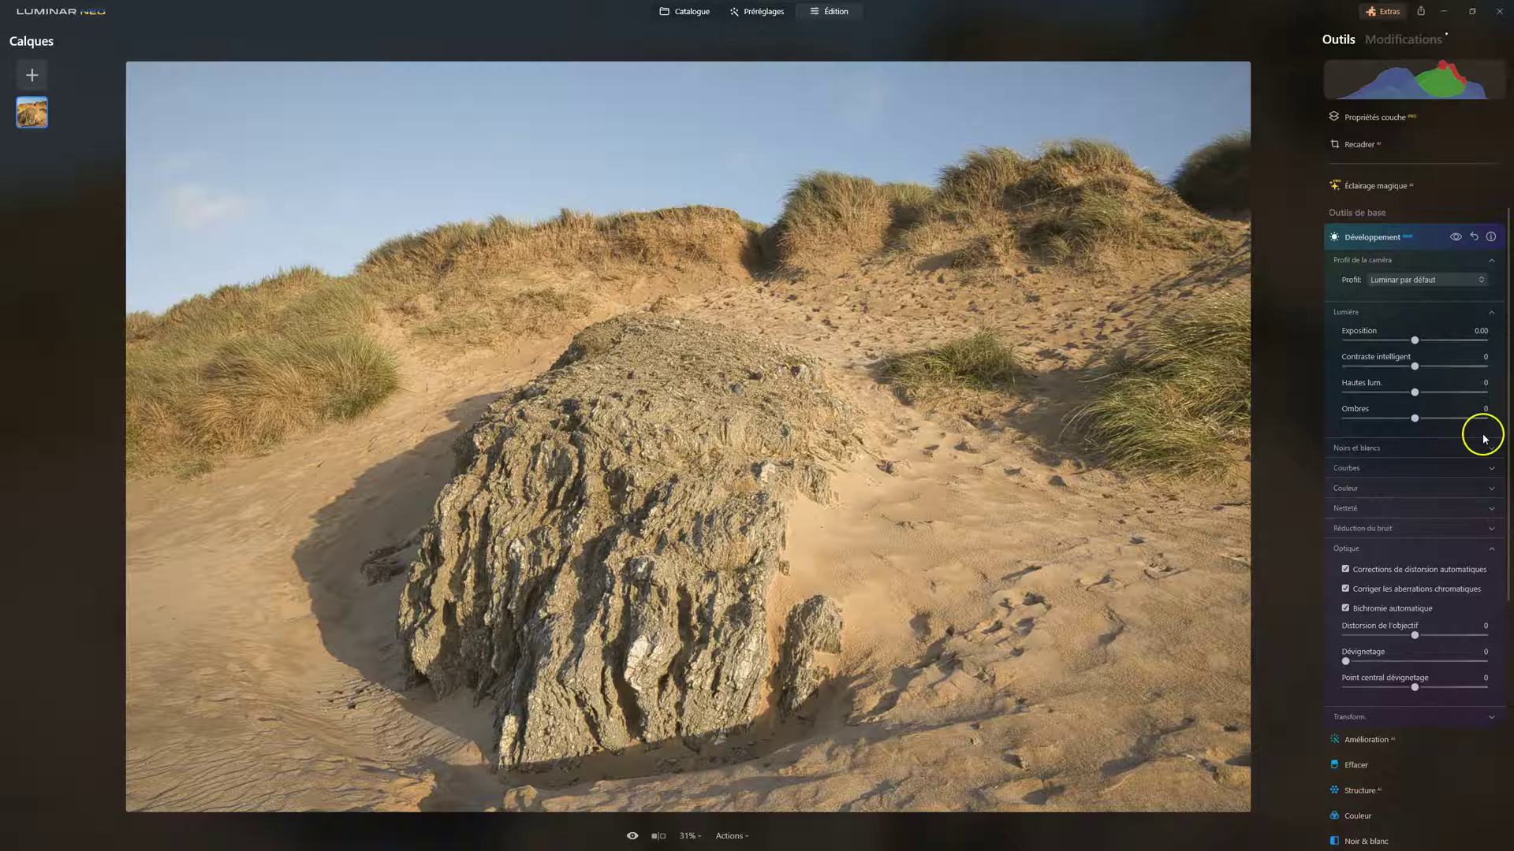
Step: Lower the highlights (Hautes lum.) to -30 and raise the shadows (Ombres) to 22
{"action": "left_click", "coordinate": [1378, 449]}
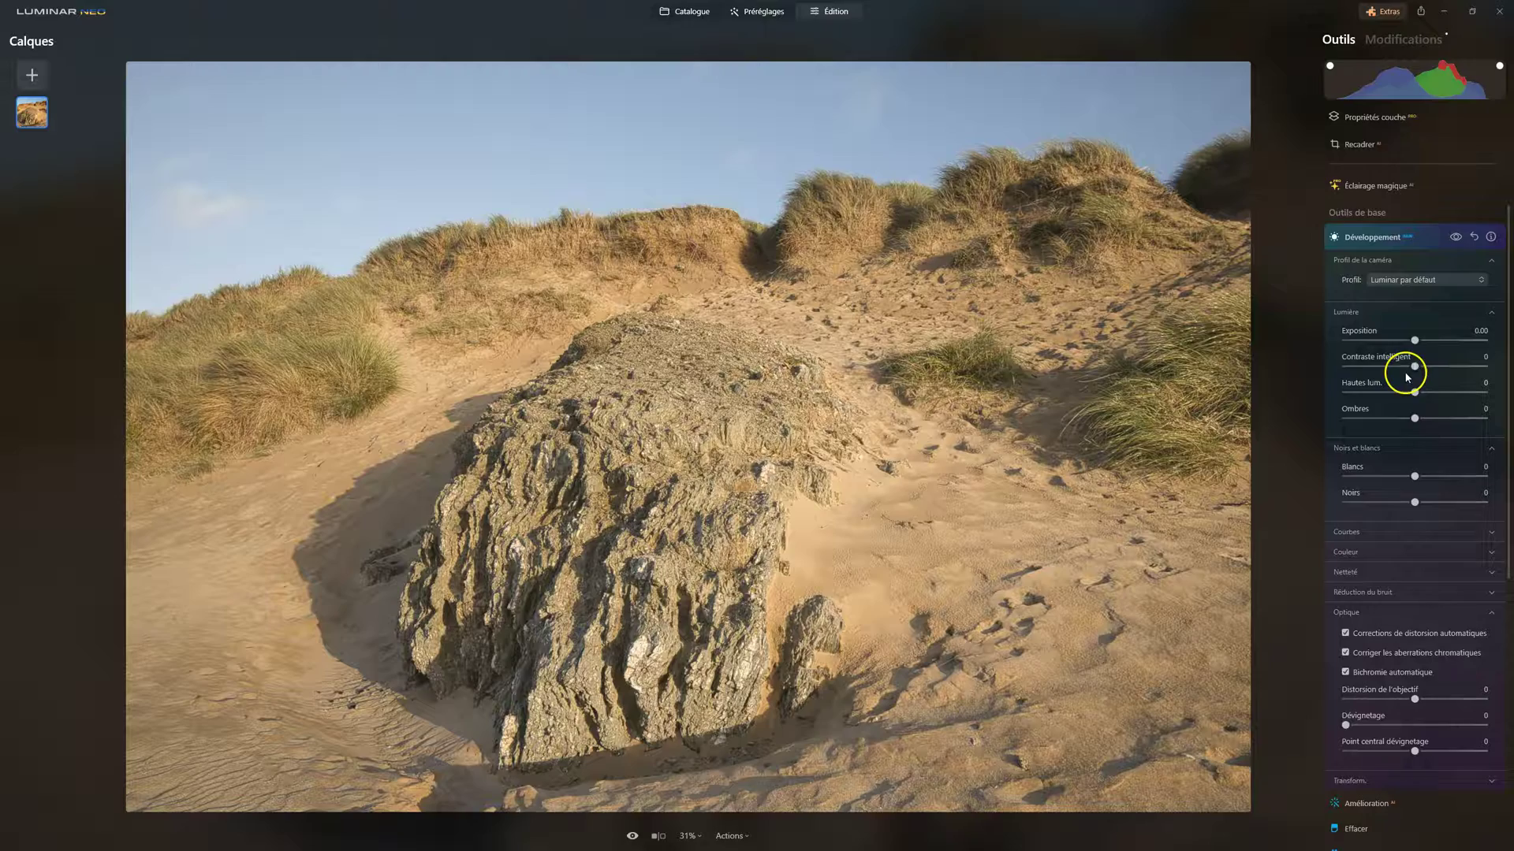
{"action": "mouse_move", "coordinate": [1390, 394]}
{"action": "left_mouse_down"}
{"action": "mouse_move", "coordinate": [1359, 395]}
{"action": "mouse_move", "coordinate": [1455, 389]}
{"action": "mouse_move", "coordinate": [1392, 386]}
{"action": "mouse_move", "coordinate": [1393, 373]}
{"action": "left_mouse_up"}
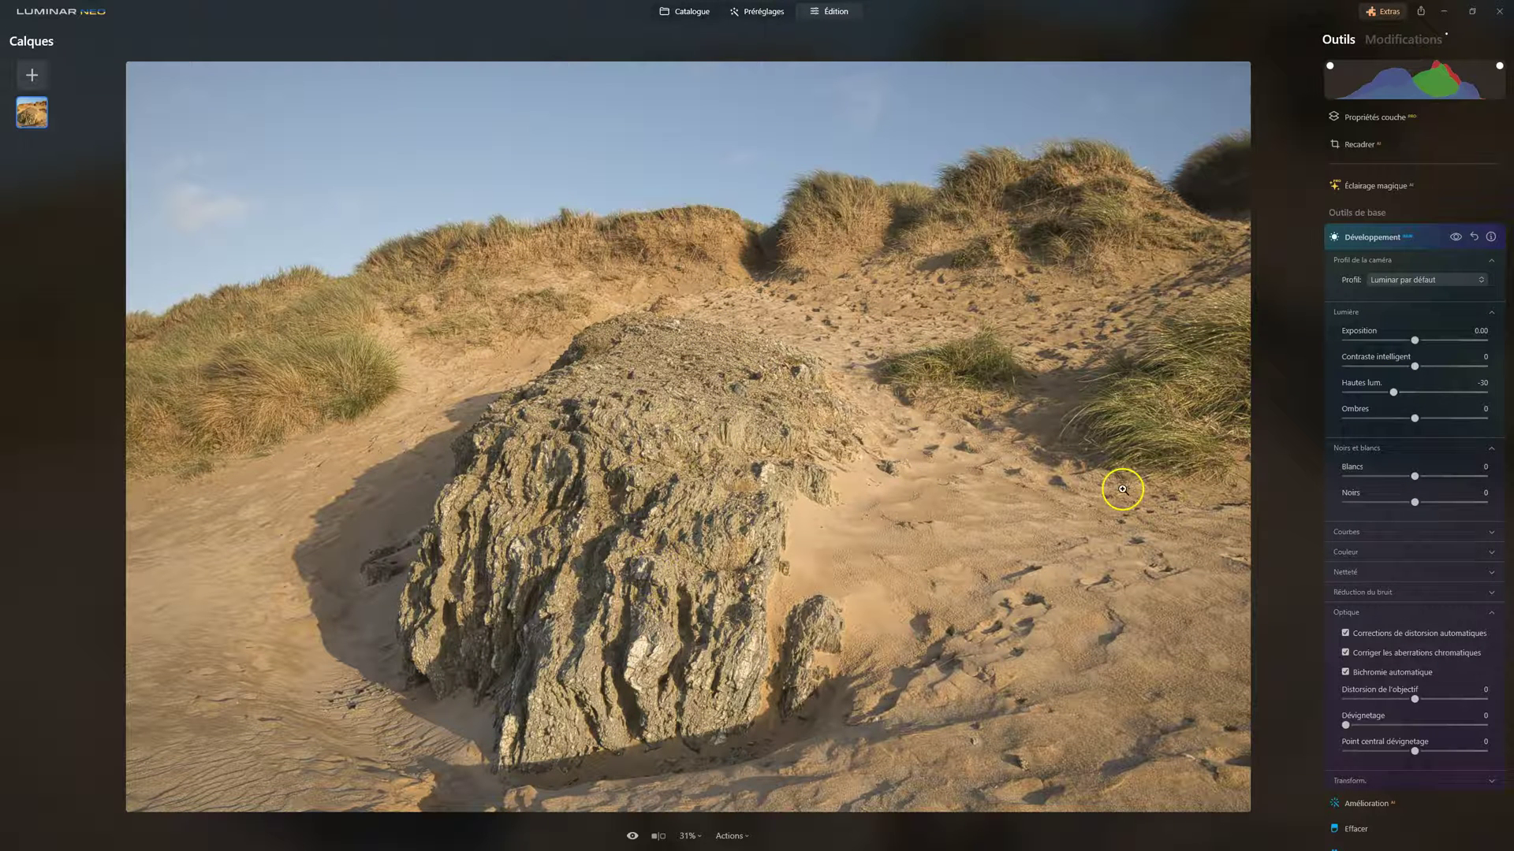
{"action": "left_click_drag", "start_coordinate": [1415, 418], "coordinate": [1427, 419]}
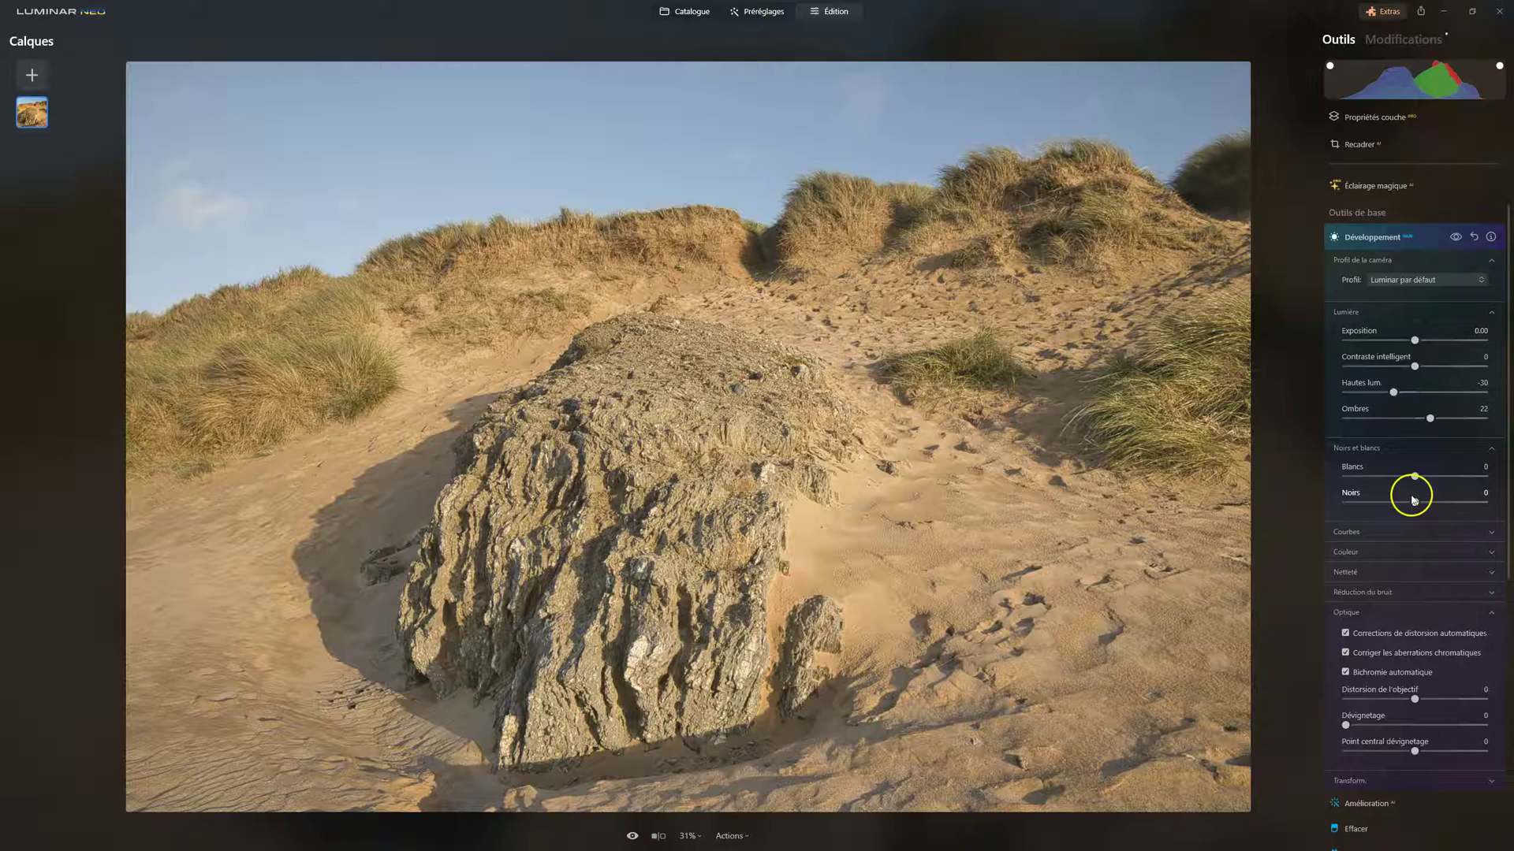
Step: Set the black point (Noirs) to -55 and the white point (Blancs) to 44, testing both extremes for clipping
{"action": "left_click_drag", "start_coordinate": [1415, 503], "coordinate": [1267, 552]}
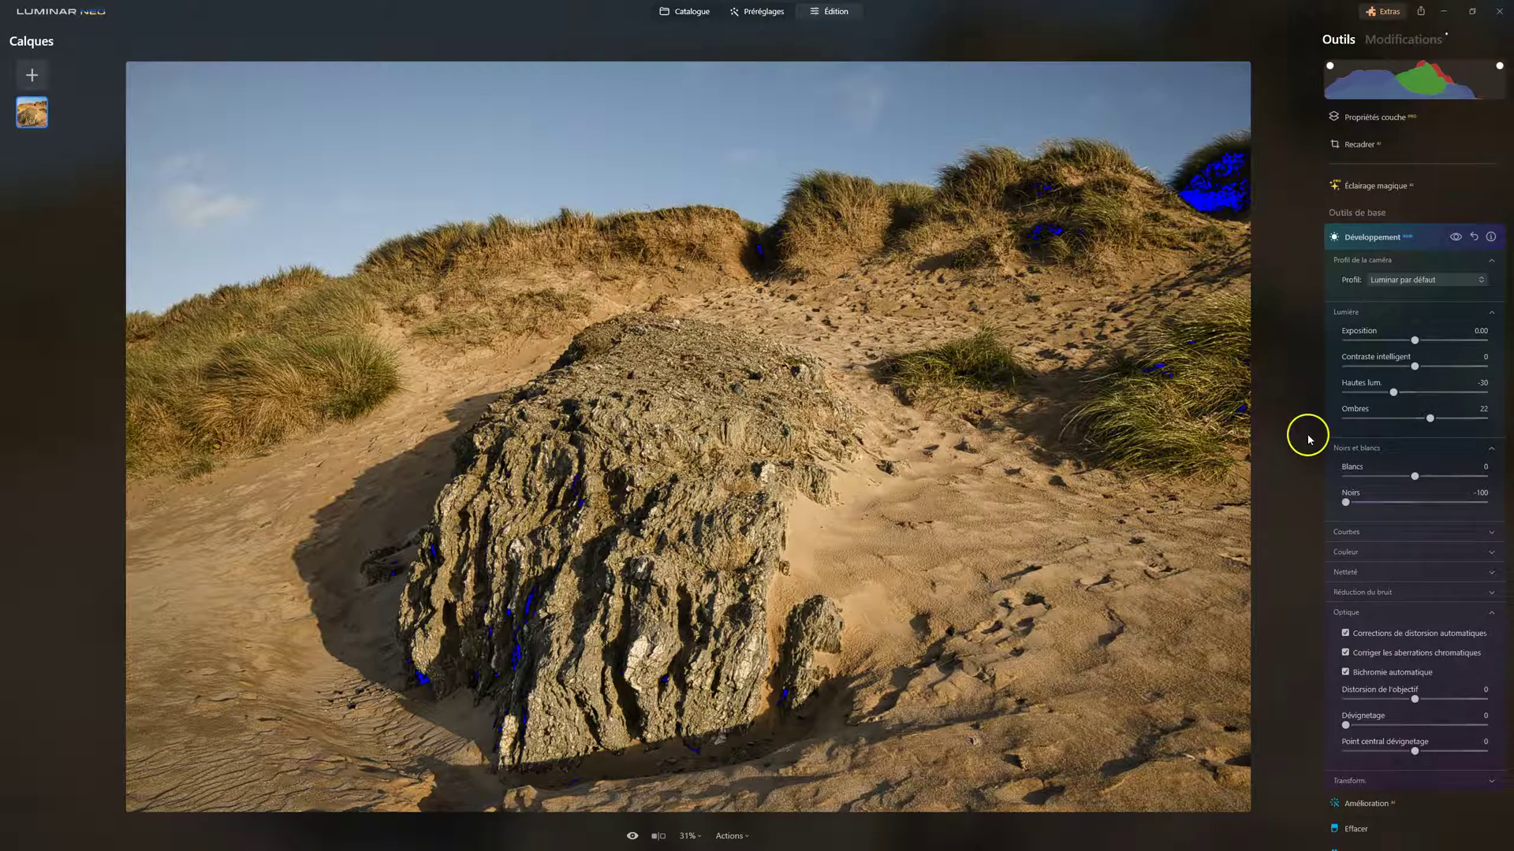
{"action": "left_click_drag", "start_coordinate": [1347, 506], "coordinate": [1380, 510]}
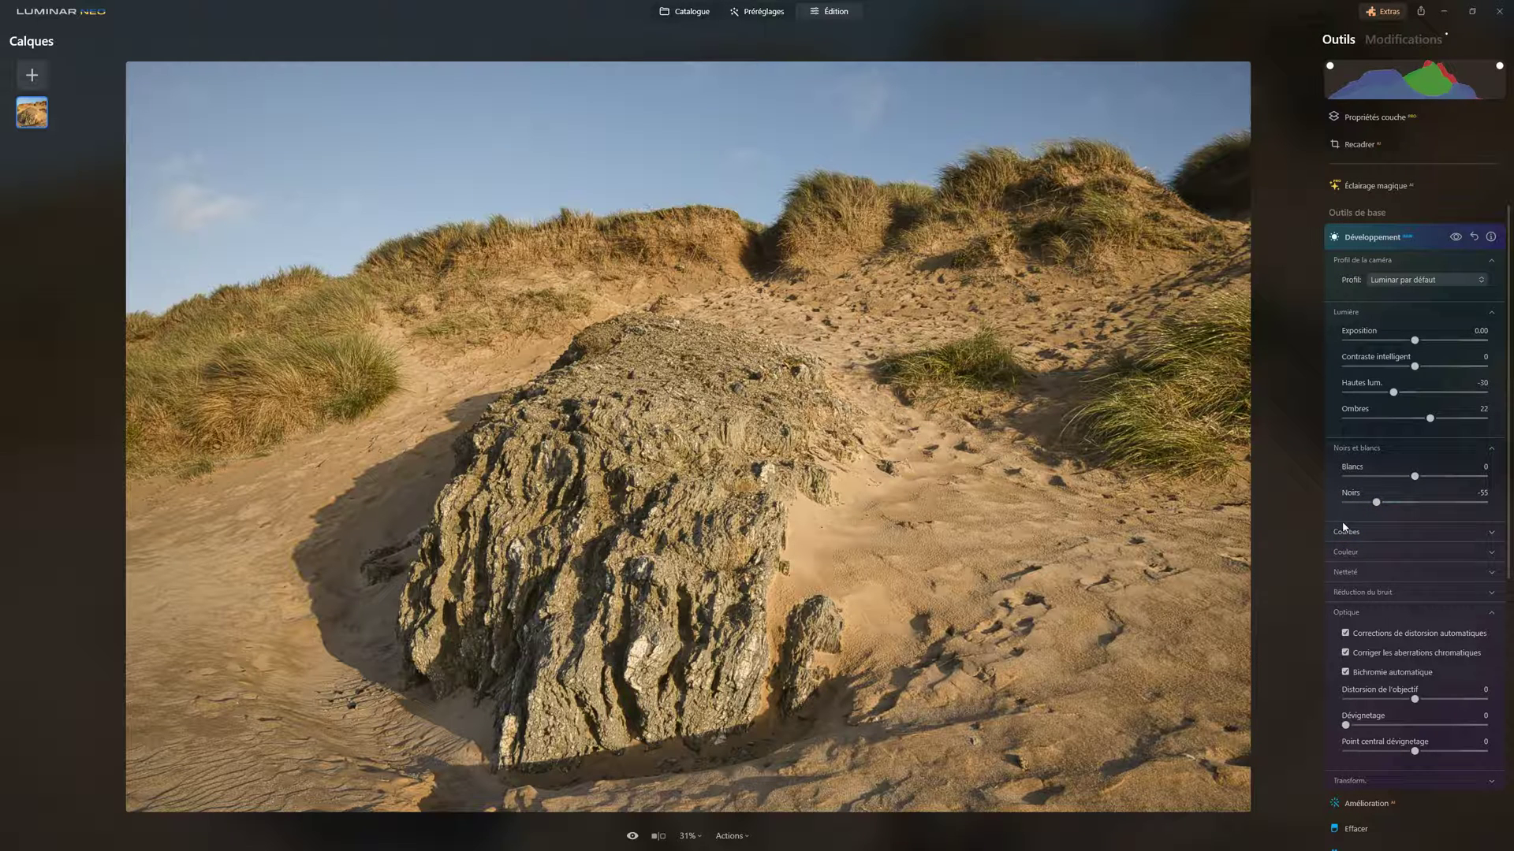
{"action": "left_click_drag", "start_coordinate": [1415, 476], "coordinate": [1501, 473]}
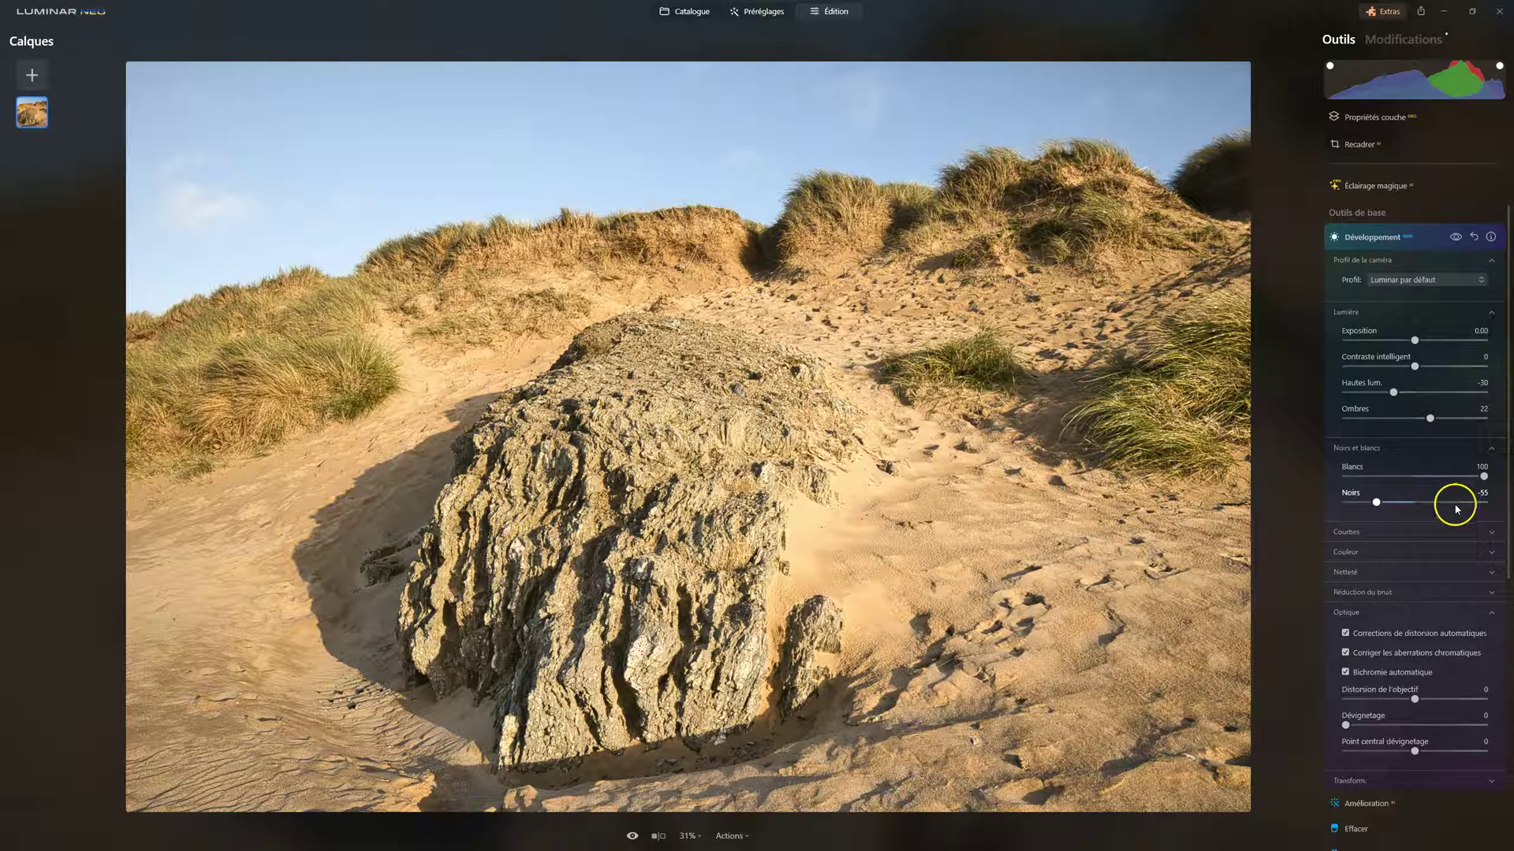
{"action": "left_click_drag", "start_coordinate": [1484, 476], "coordinate": [1446, 477]}
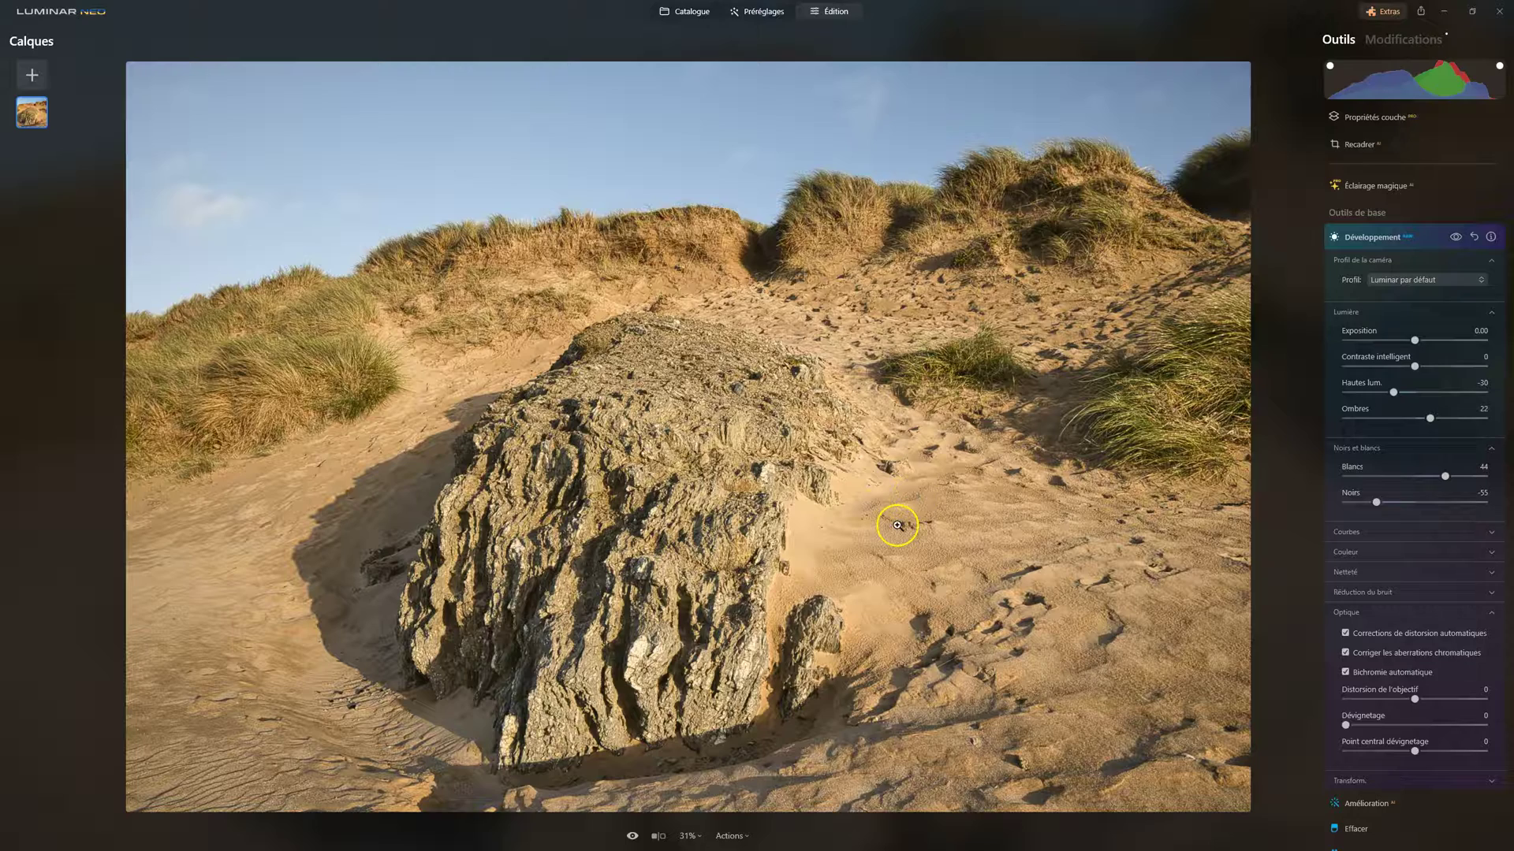
Step: Check the effect of the Développement adjustments by toggling them off and on and sweeping the before/after split across the photo
{"action": "left_click", "coordinate": [1456, 237]}
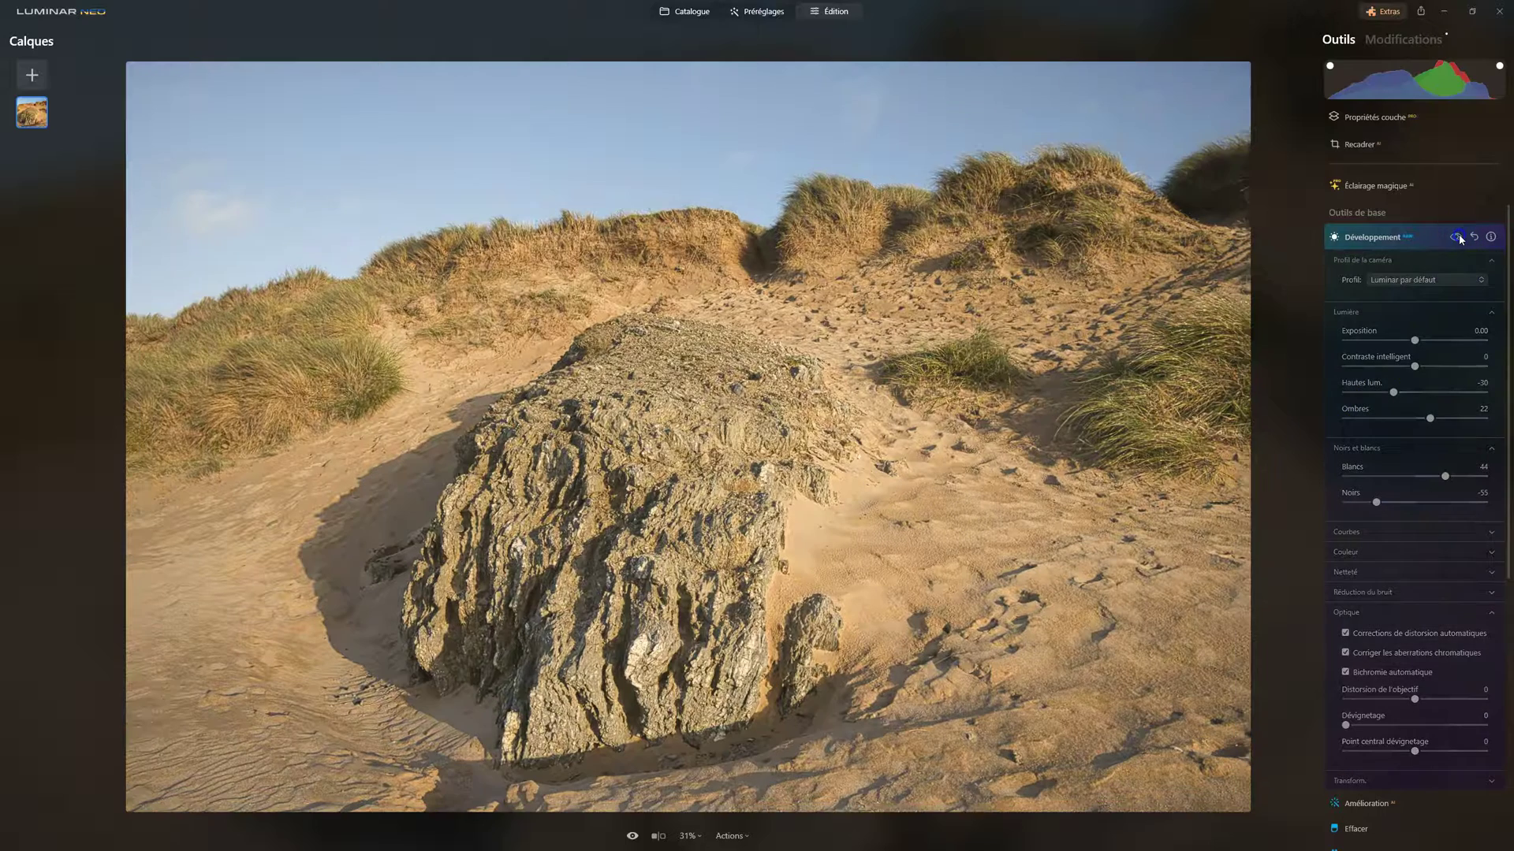
{"action": "left_click", "coordinate": [1456, 237]}
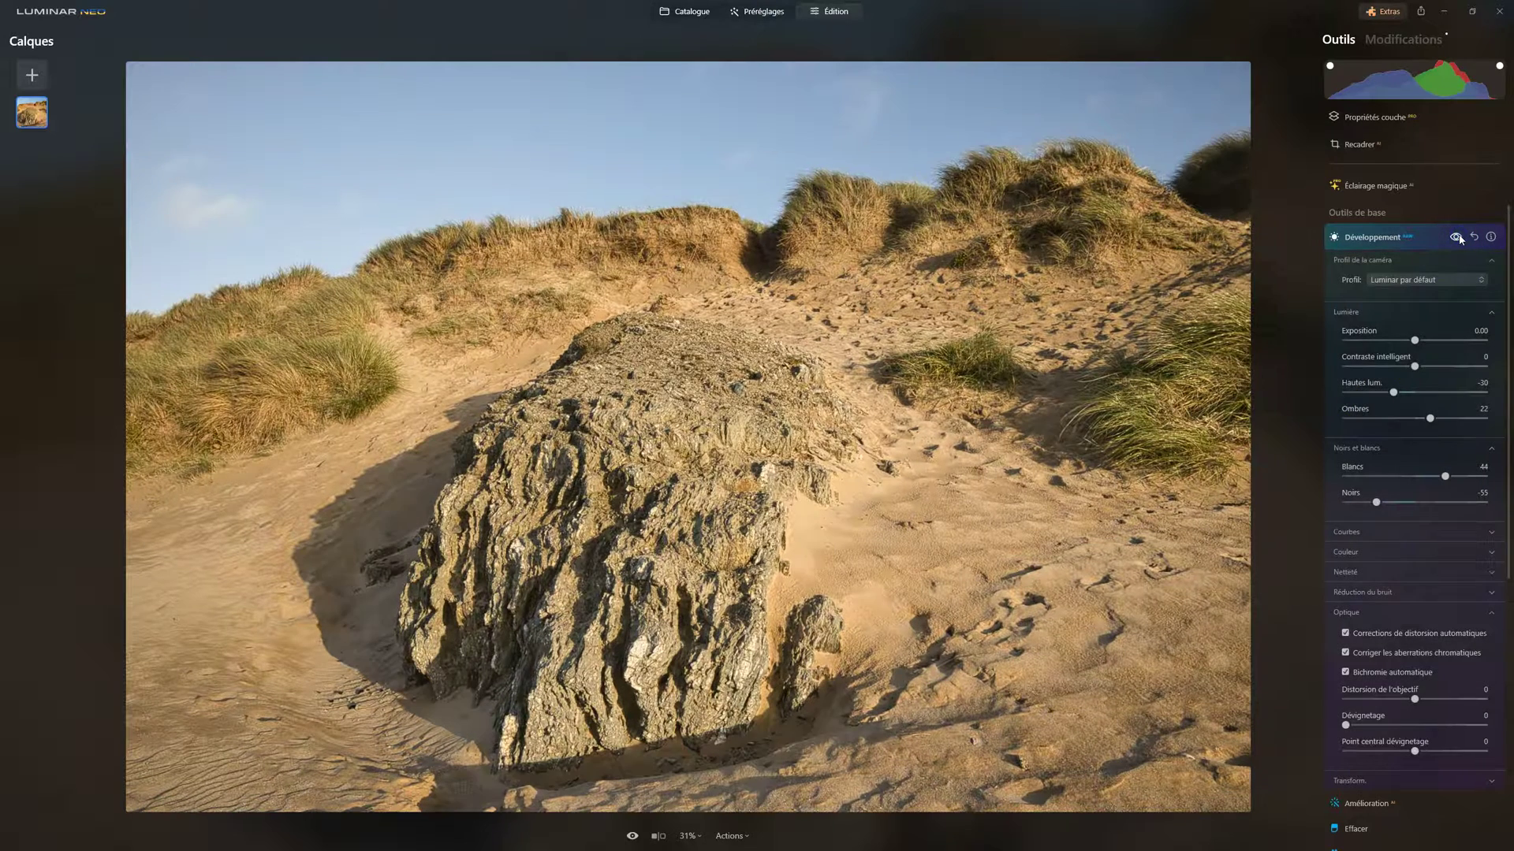
{"action": "left_click", "coordinate": [661, 836]}
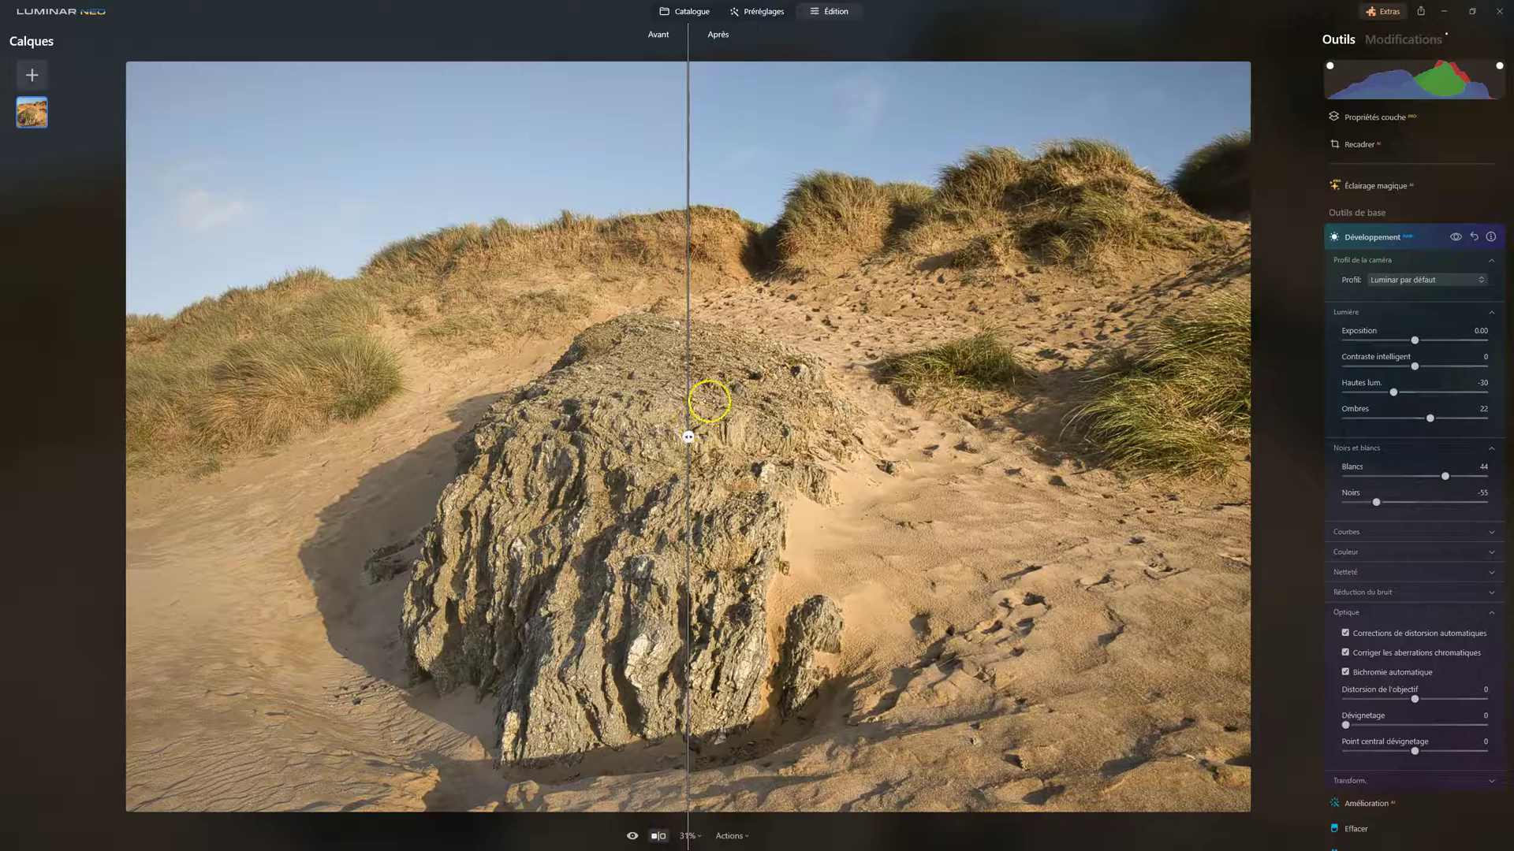
{"action": "left_click_drag", "start_coordinate": [689, 436], "coordinate": [188, 437]}
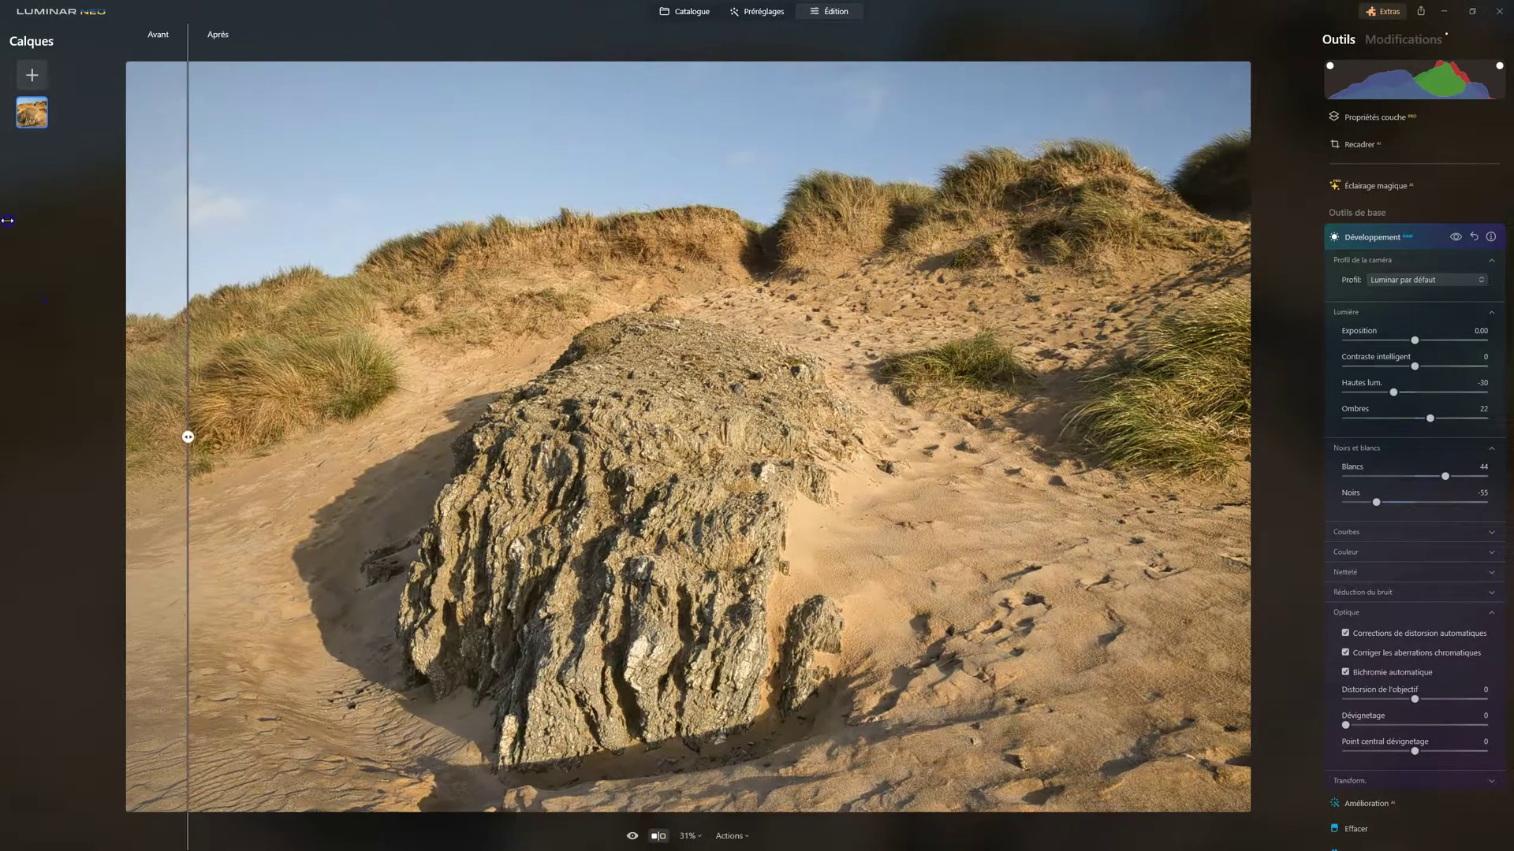
{"action": "left_click", "coordinate": [657, 835]}
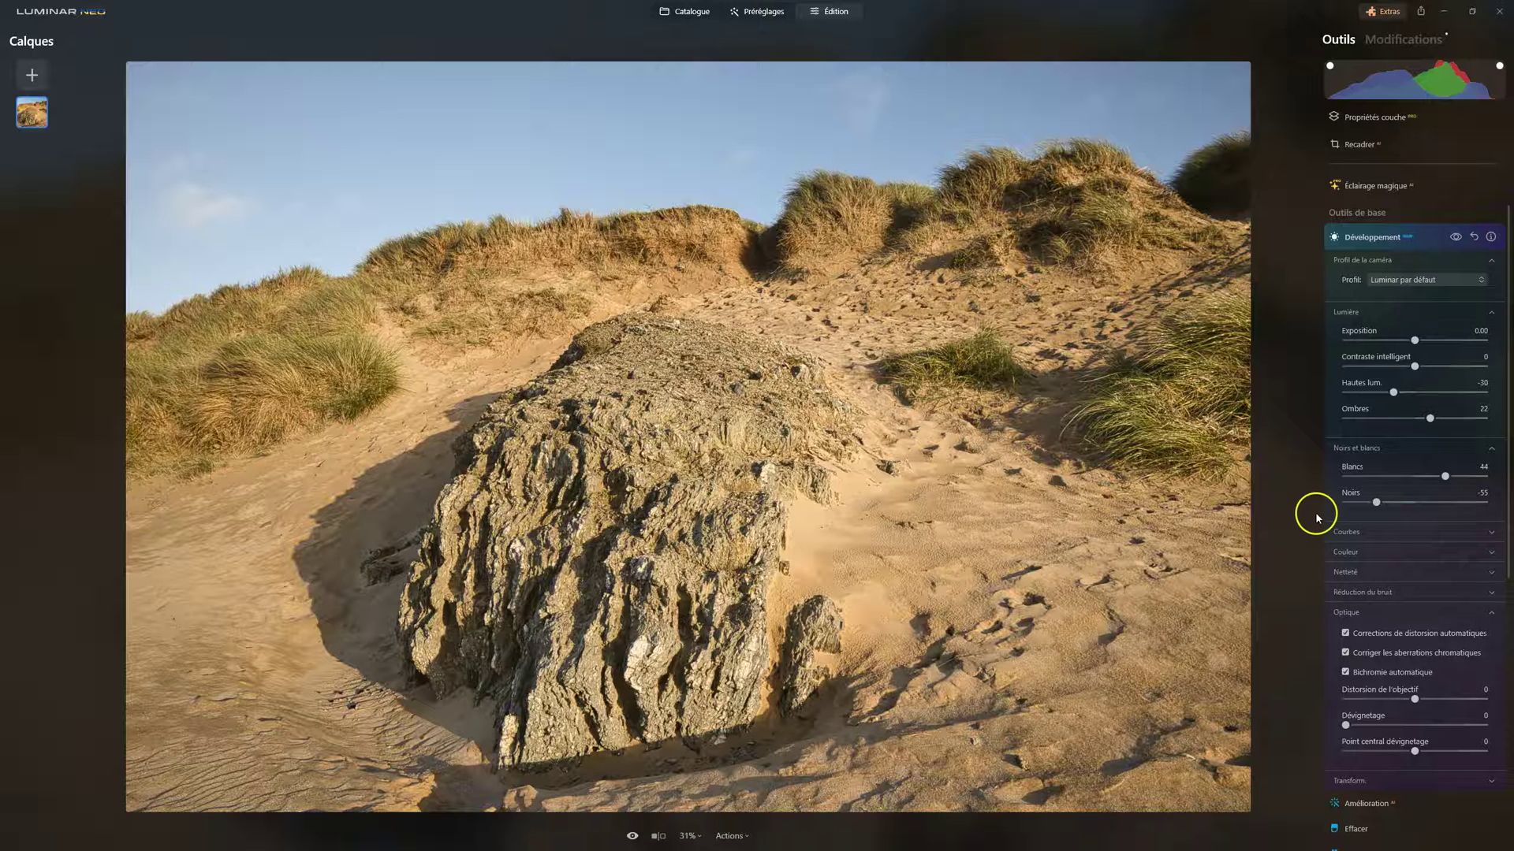
Step: Collapse the Développement tool and compare the whole photo with its original version twice
{"action": "left_click", "coordinate": [1415, 250]}
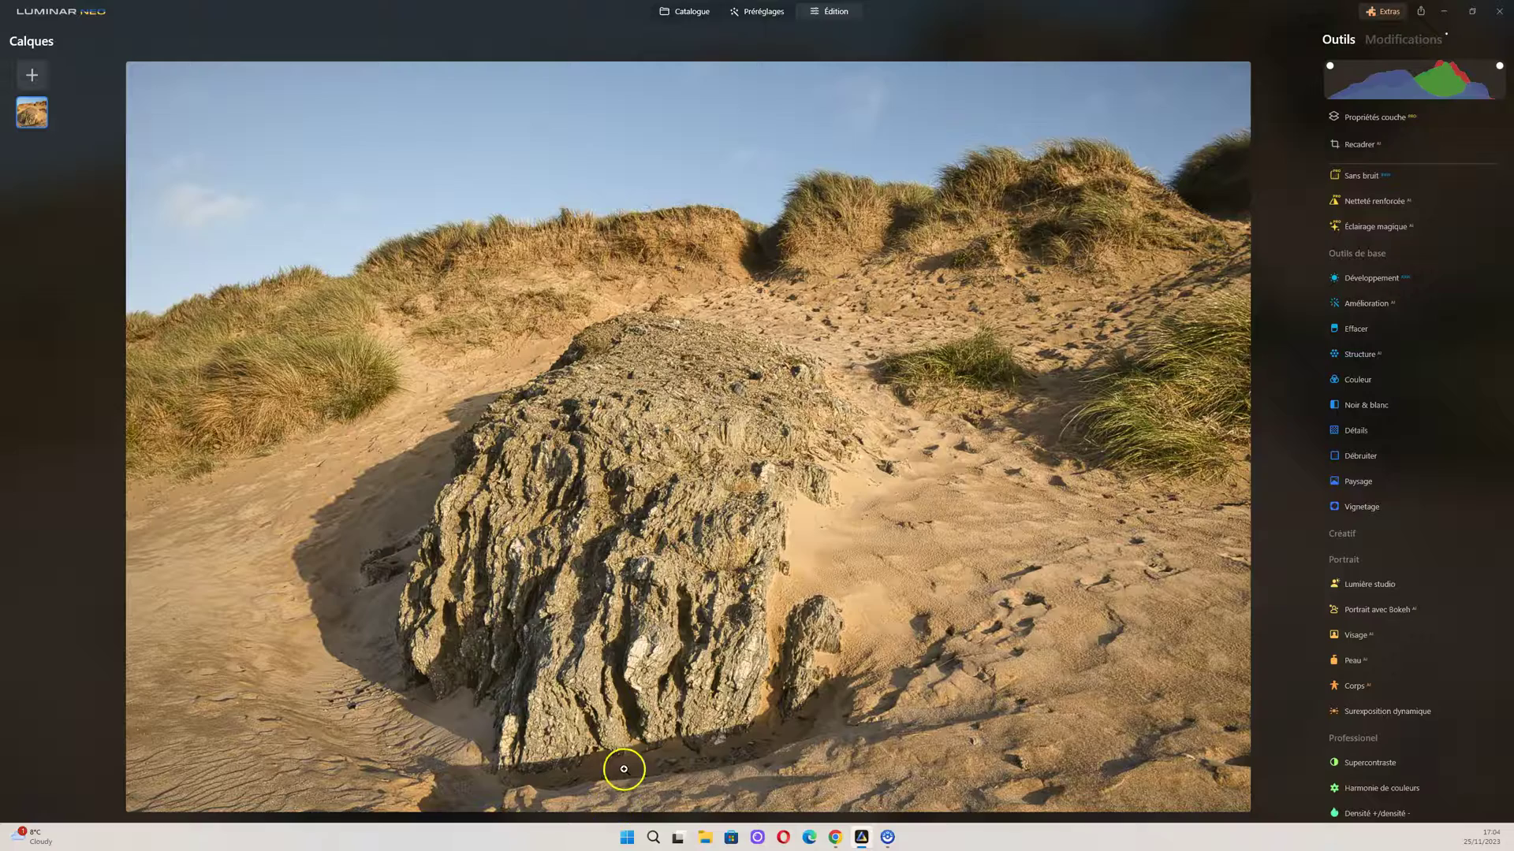
{"action": "left_click", "coordinate": [633, 835]}
{"action": "left_click", "coordinate": [633, 836]}
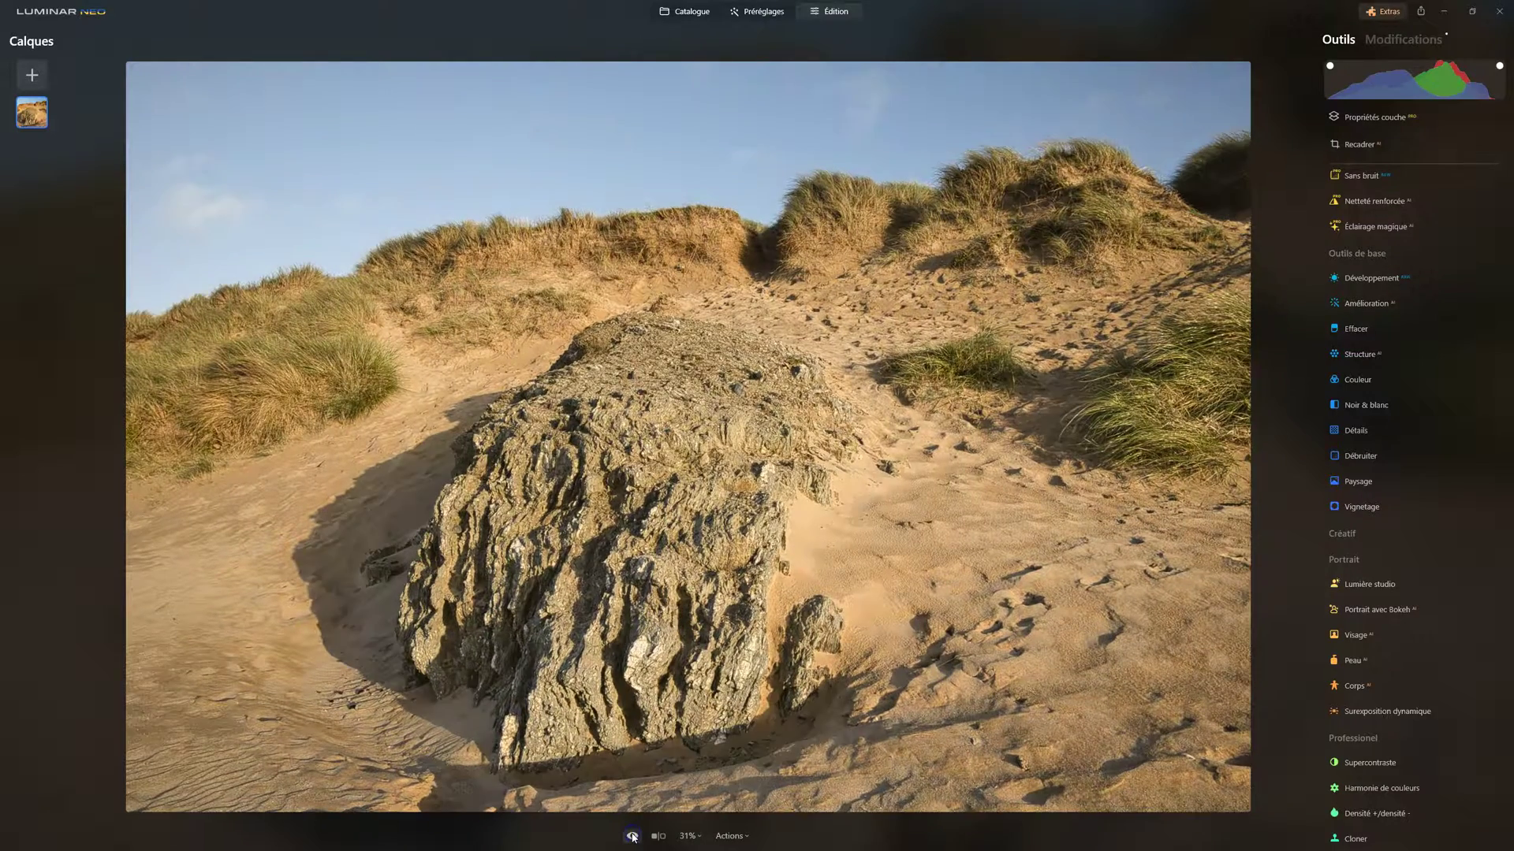
{"action": "left_click", "coordinate": [632, 836]}
{"action": "left_click", "coordinate": [632, 835]}
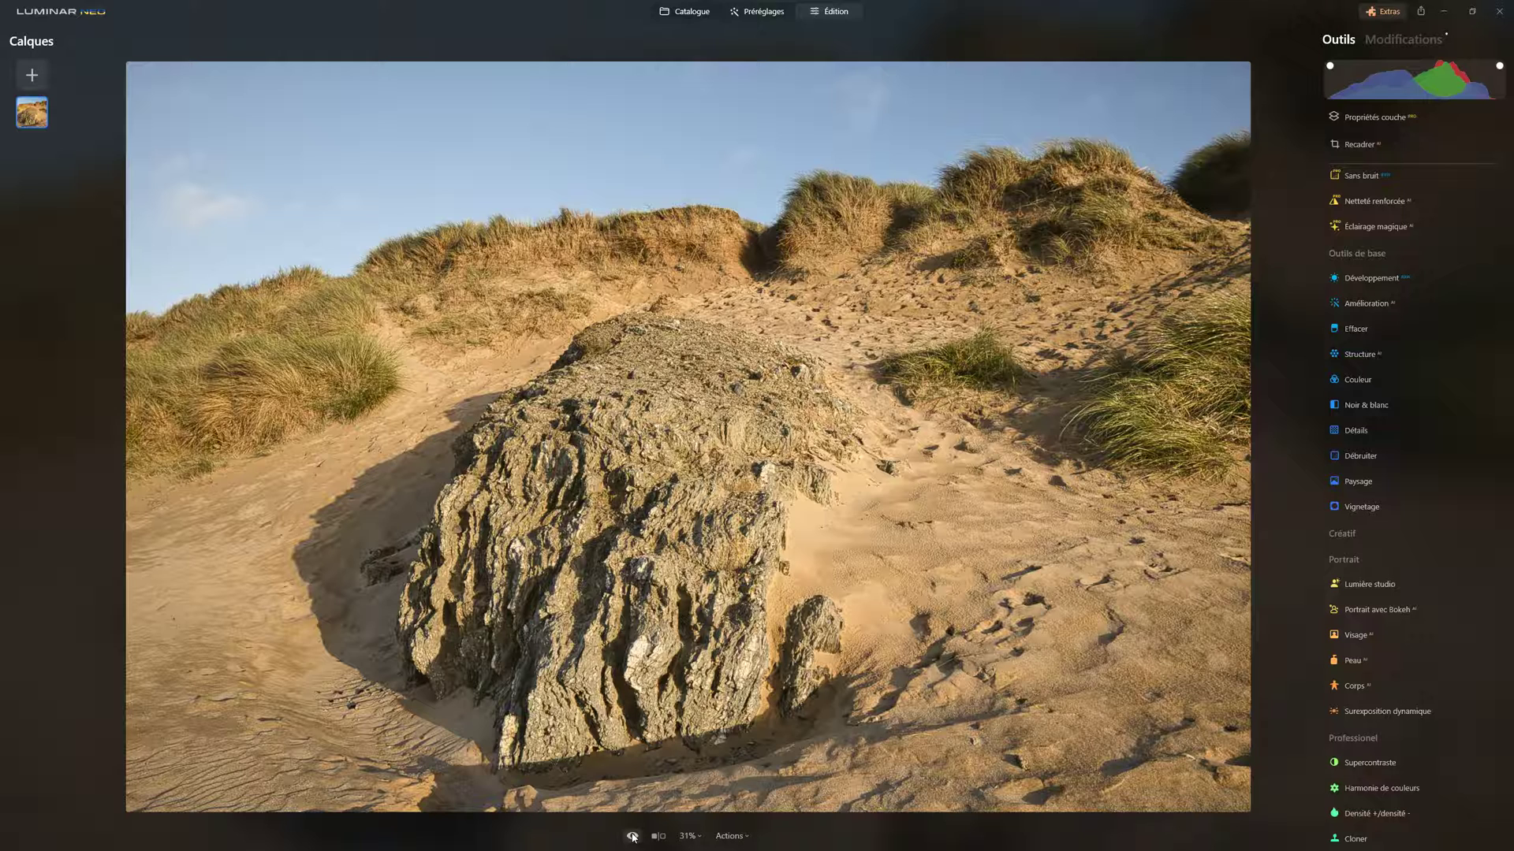
Step: Inspect the rock's detail, add a radial gradient mask over it for the Structure tool, and try inverting the mask and back
{"action": "left_click", "coordinate": [1362, 353]}
{"action": "double_click", "coordinate": [591, 473]}
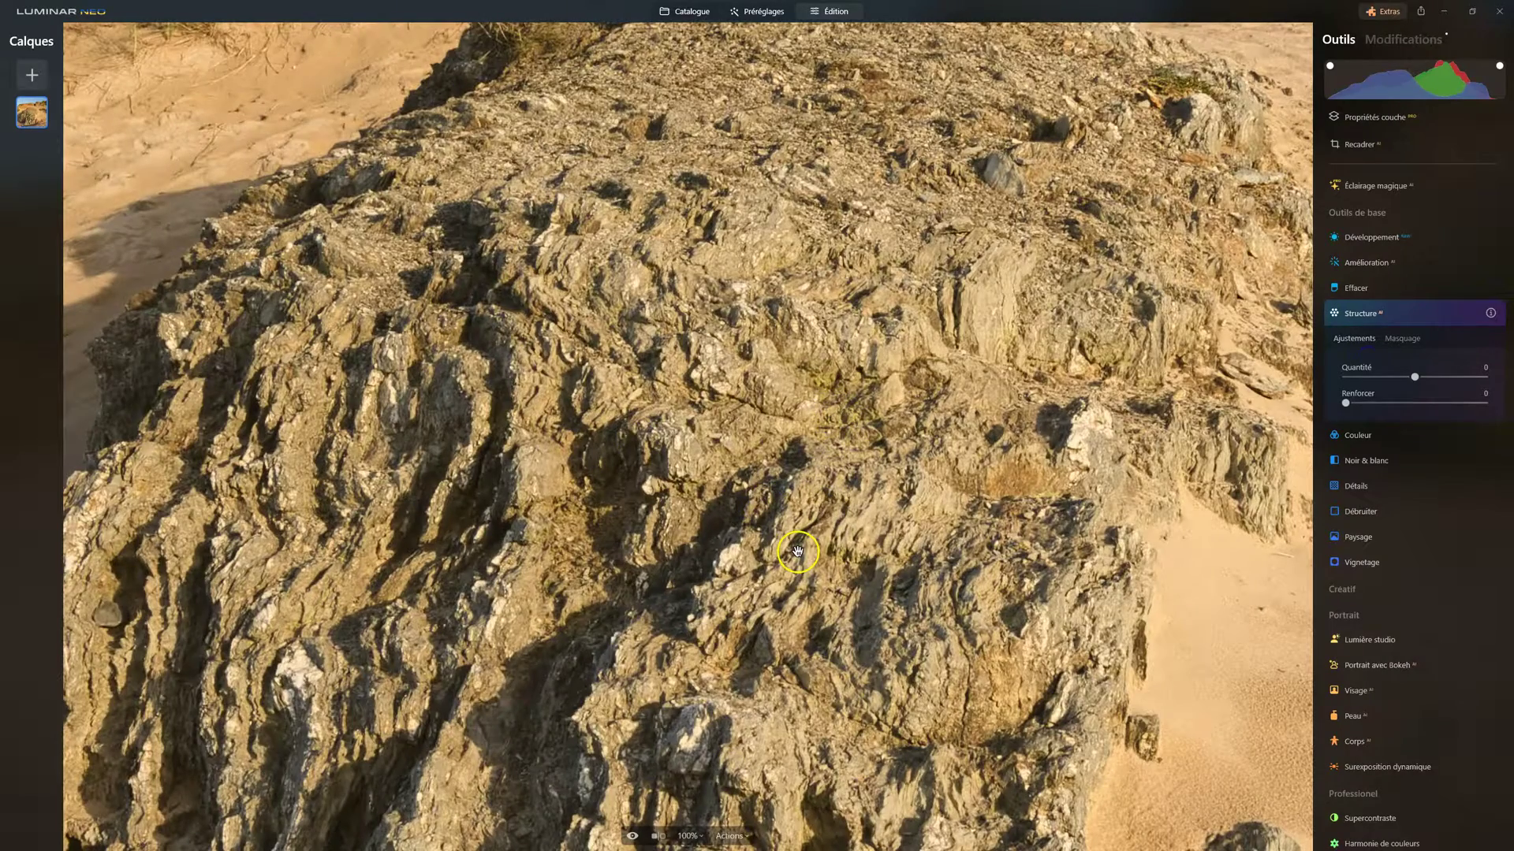
{"action": "double_click", "coordinate": [797, 552]}
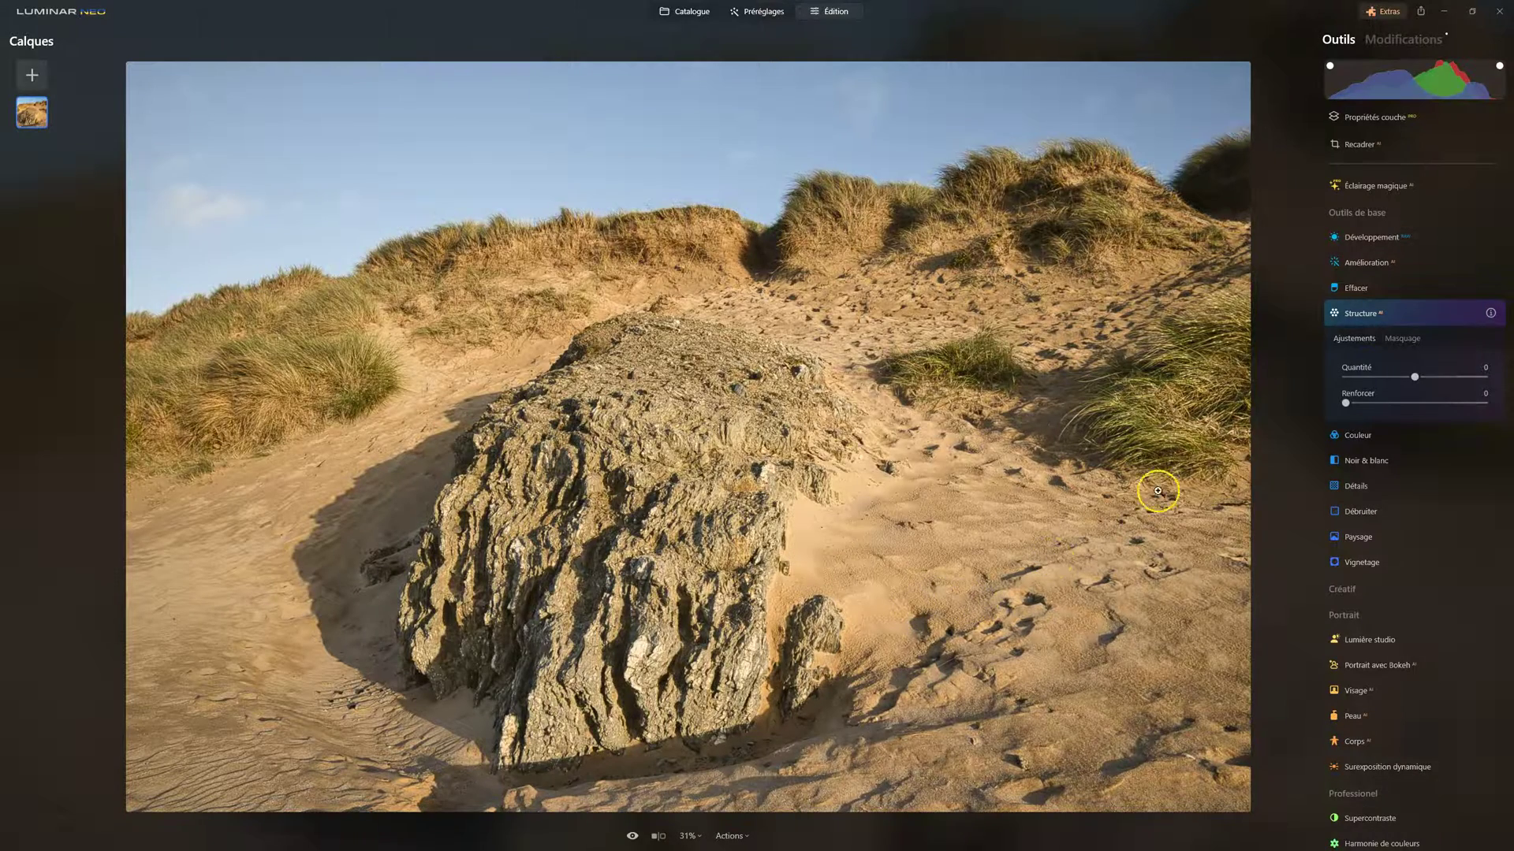
{"action": "left_click", "coordinate": [1402, 338]}
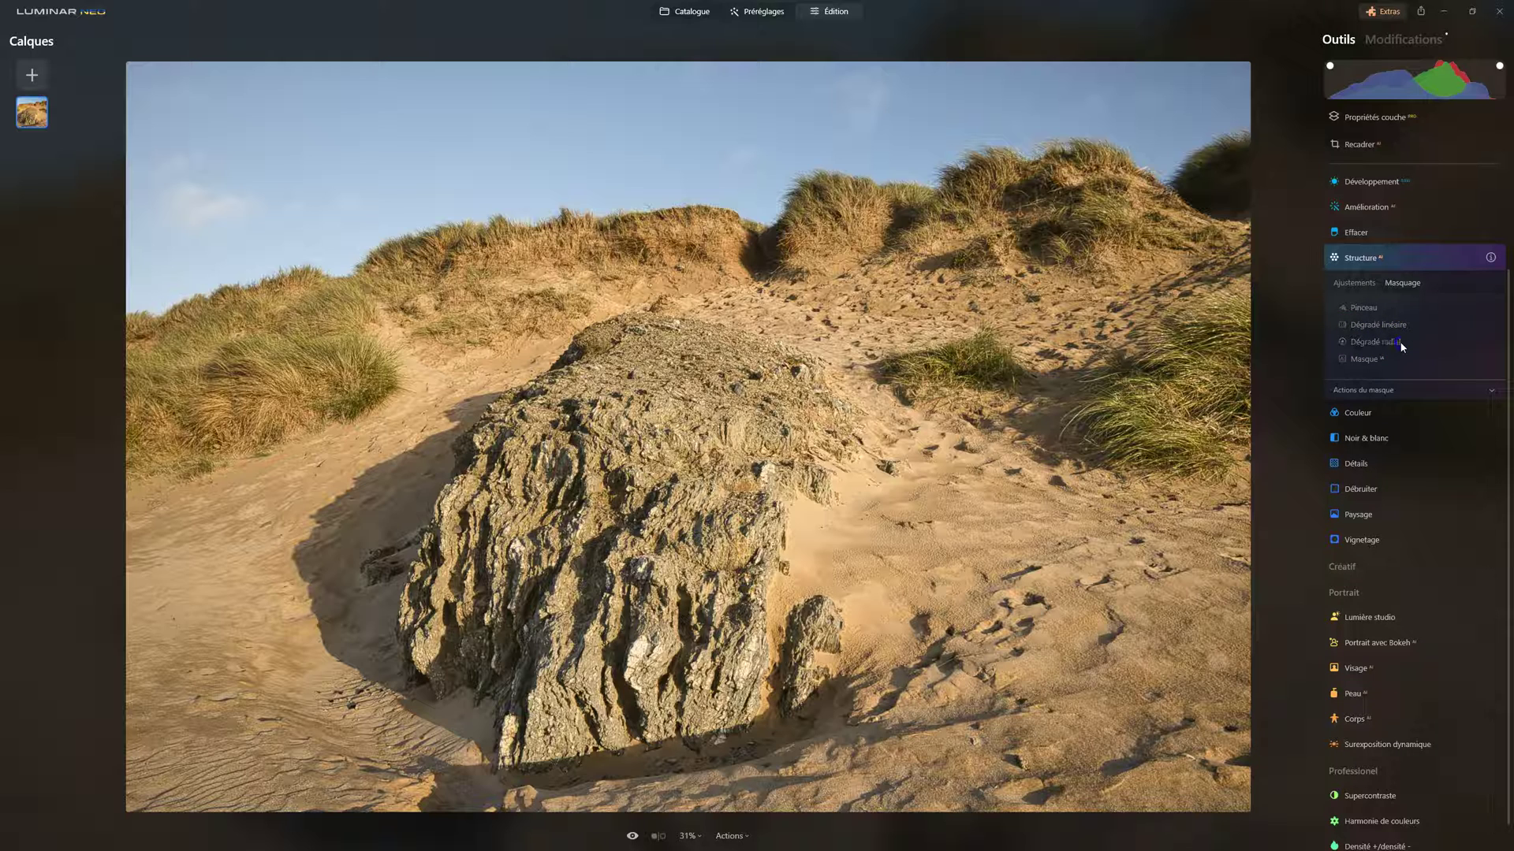
{"action": "left_click", "coordinate": [1401, 344]}
{"action": "left_click_drag", "start_coordinate": [601, 463], "coordinate": [715, 523]}
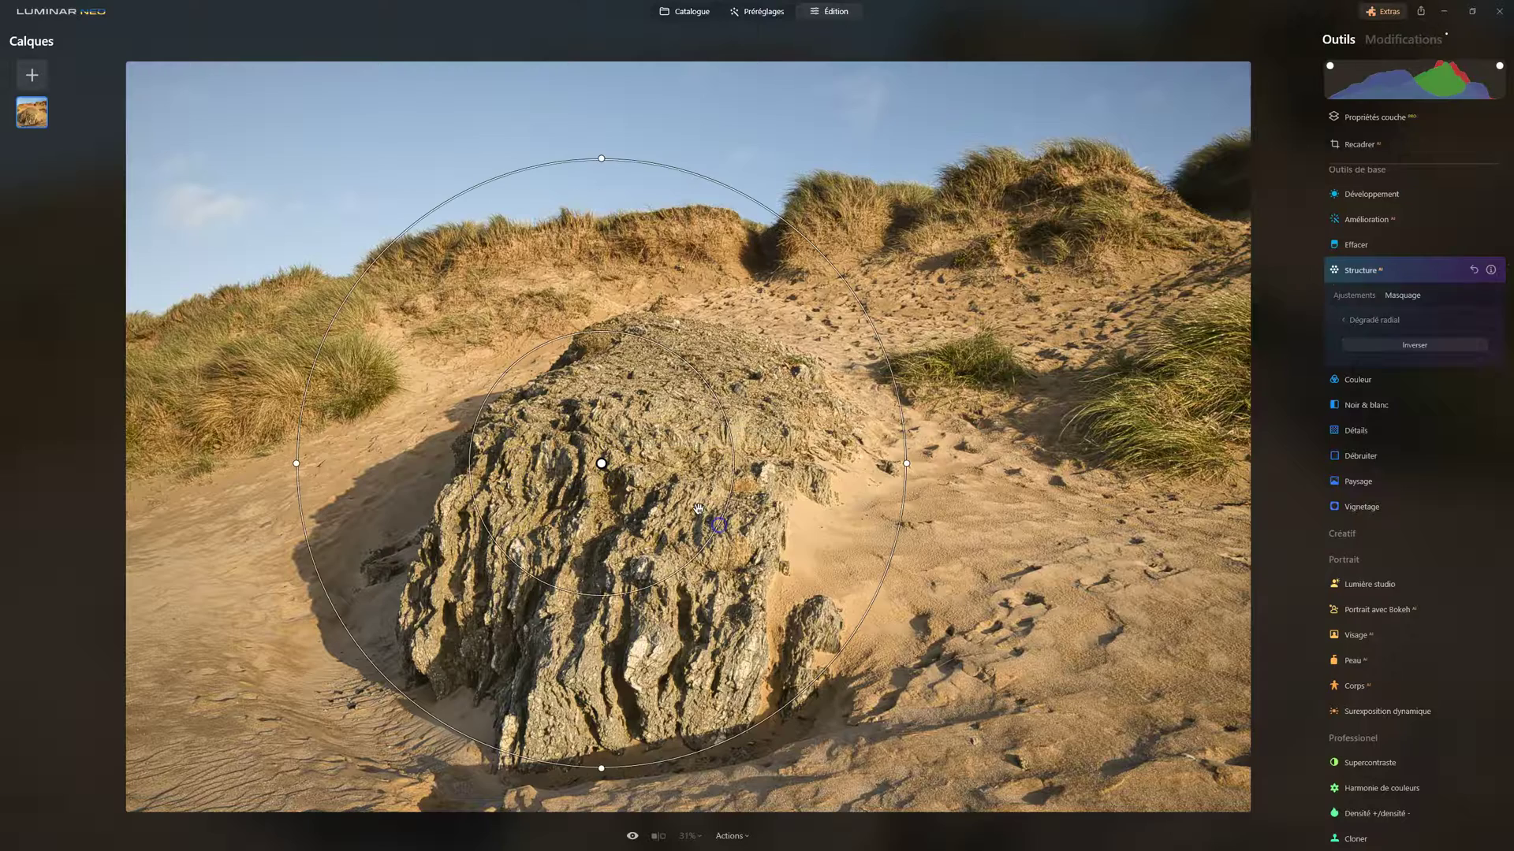
{"action": "left_click_drag", "start_coordinate": [603, 464], "coordinate": [639, 503]}
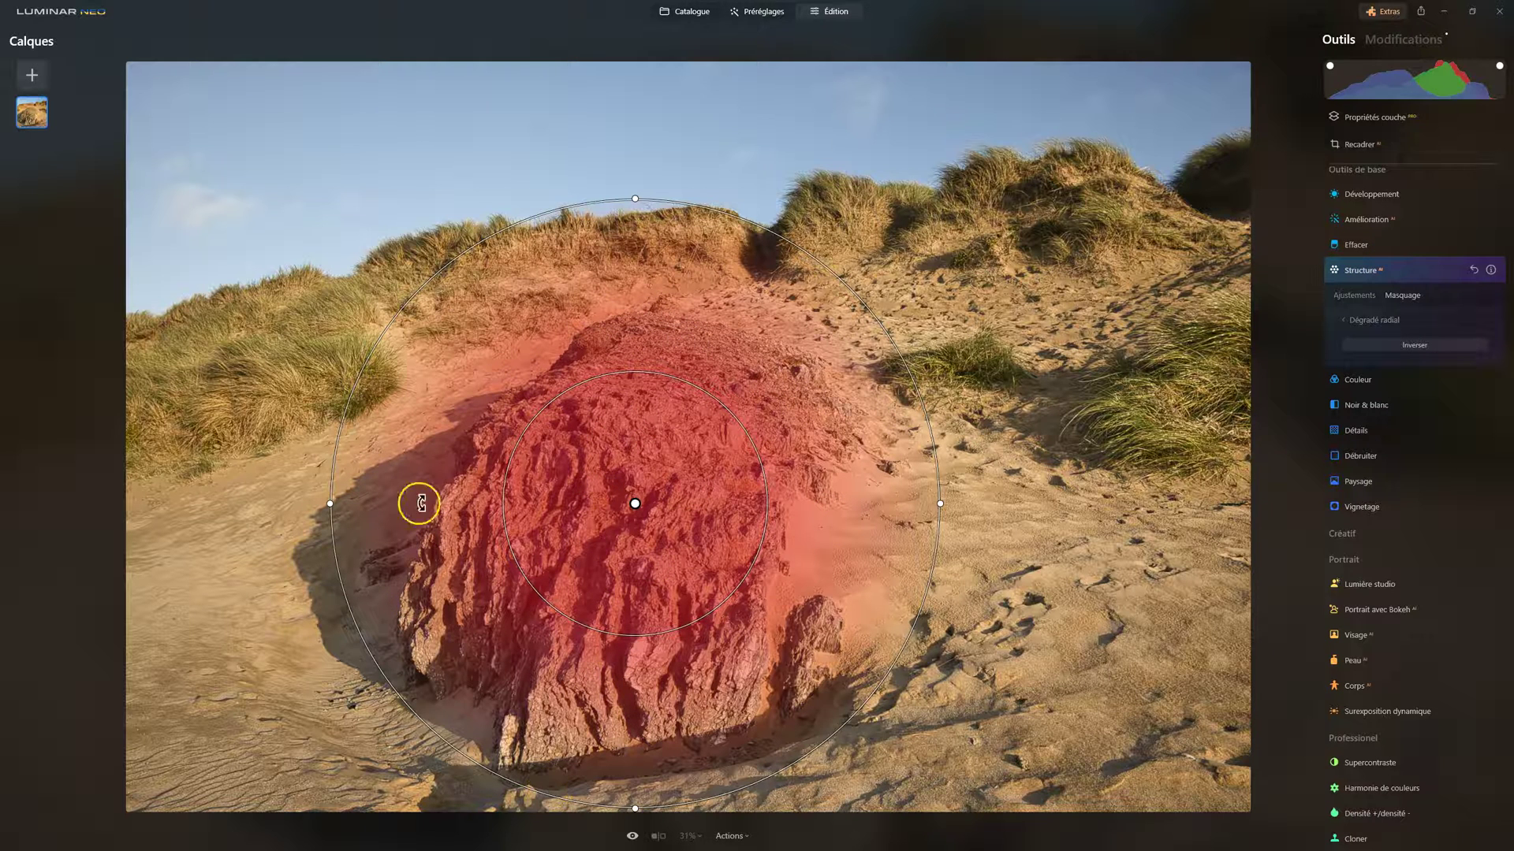
{"action": "left_click", "coordinate": [1433, 348]}
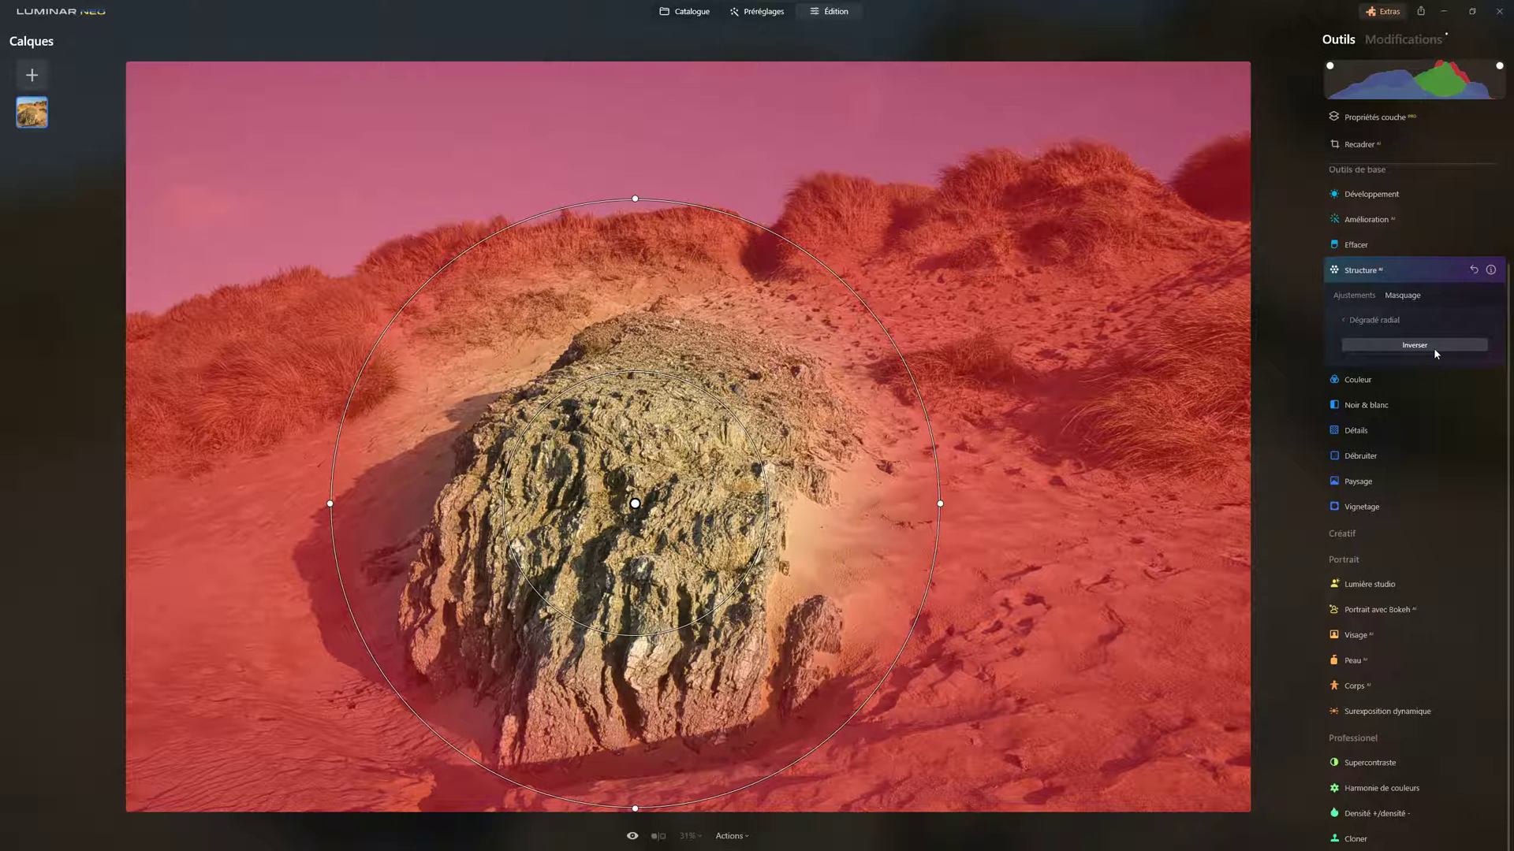
{"action": "left_click", "coordinate": [1433, 348]}
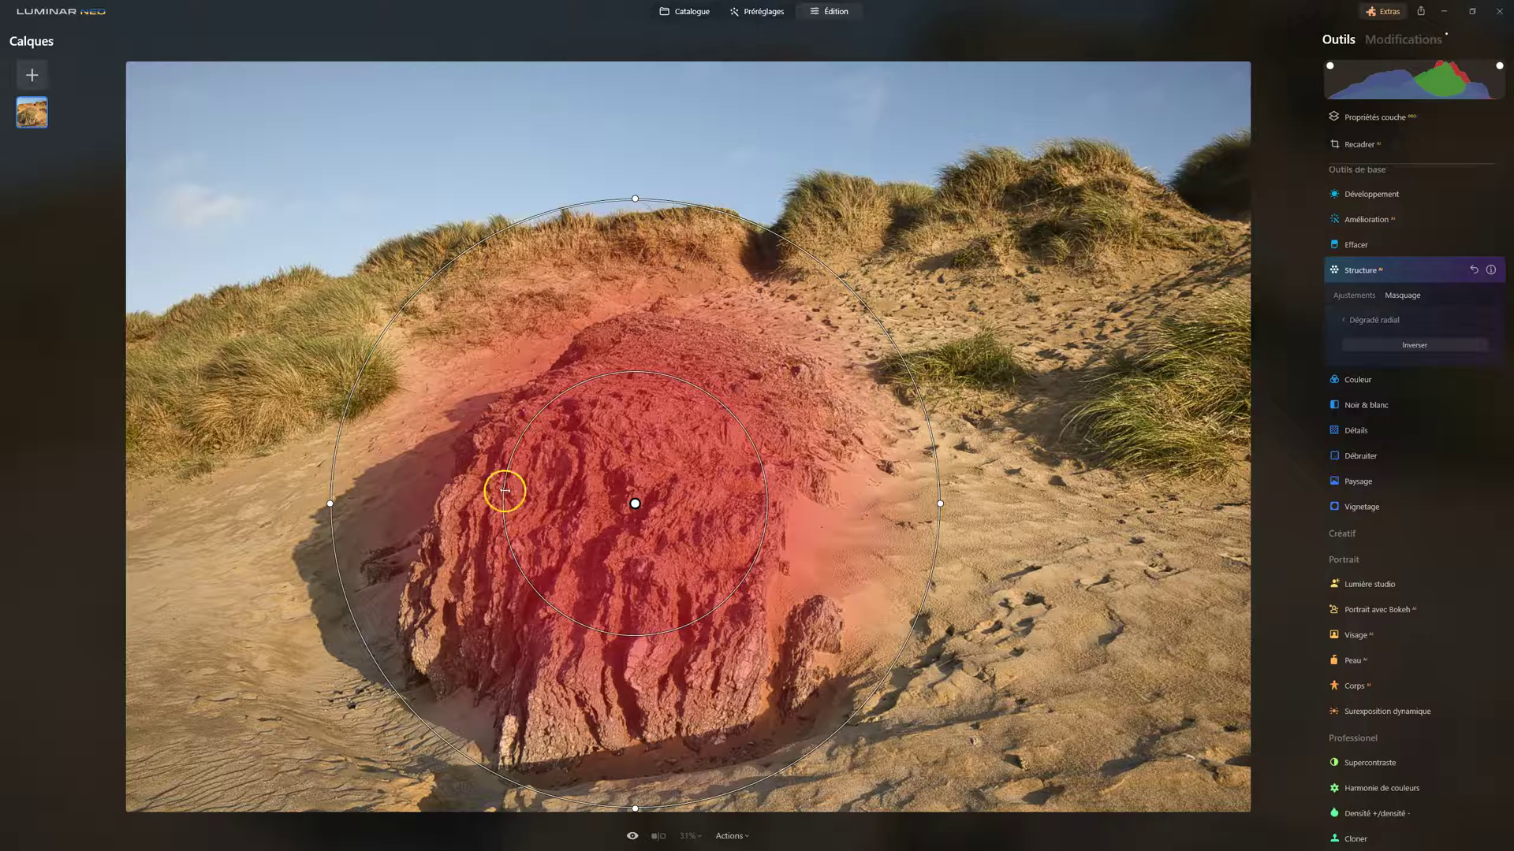
Step: Adjust the radial mask's size and feathering, and narrow it horizontally into an upright ellipse around the rock
{"action": "mouse_move", "coordinate": [768, 490]}
{"action": "left_mouse_down"}
{"action": "mouse_move", "coordinate": [817, 483]}
{"action": "mouse_move", "coordinate": [784, 490]}
{"action": "left_mouse_up"}
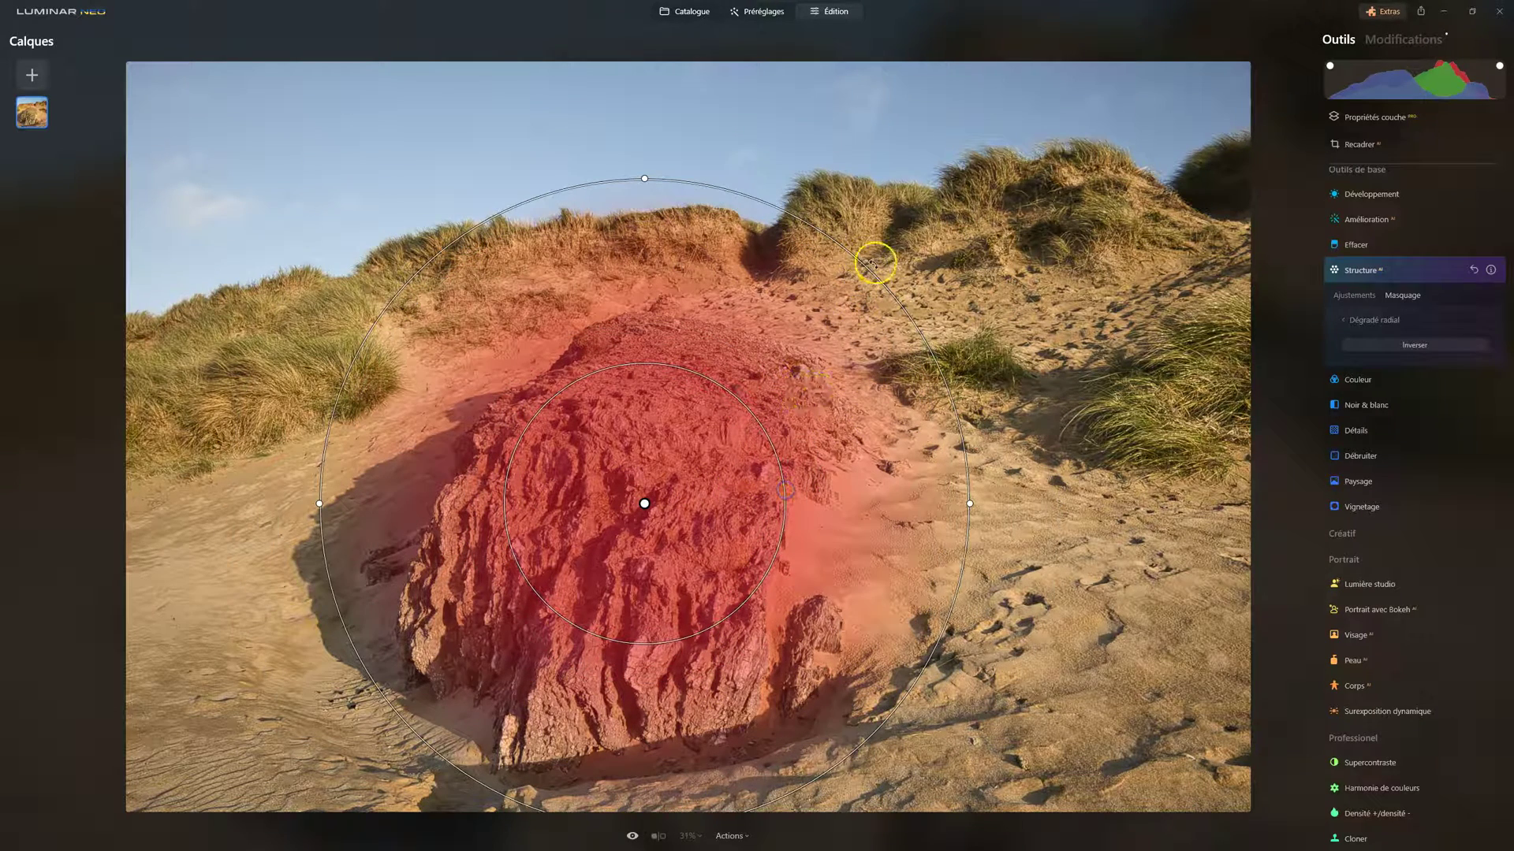
{"action": "left_click_drag", "start_coordinate": [878, 278], "coordinate": [765, 383]}
{"action": "left_click_drag", "start_coordinate": [1065, 270], "coordinate": [891, 303]}
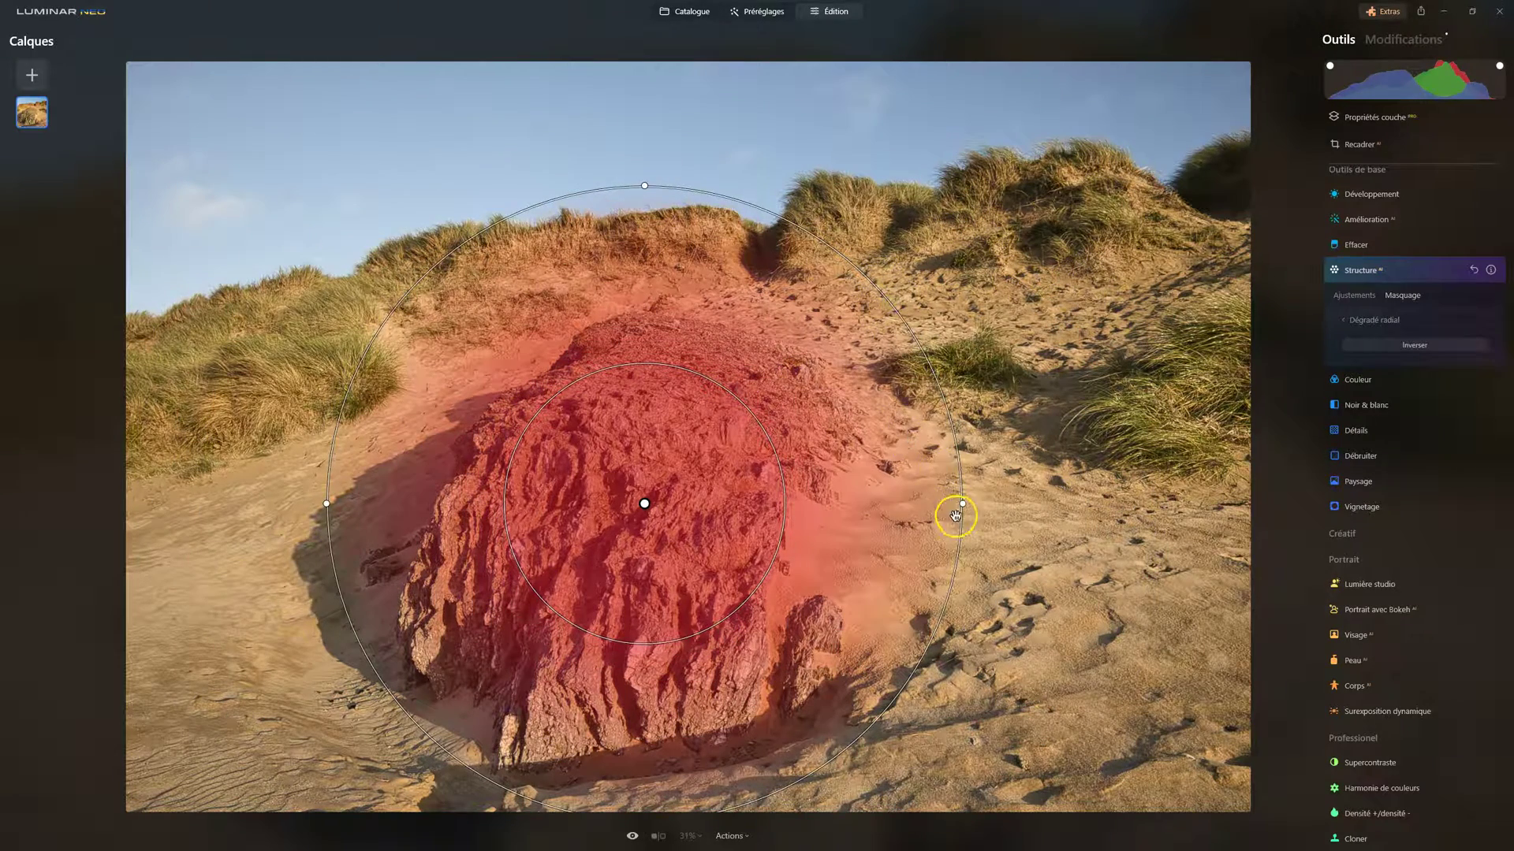
{"action": "left_click_drag", "start_coordinate": [963, 504], "coordinate": [909, 491]}
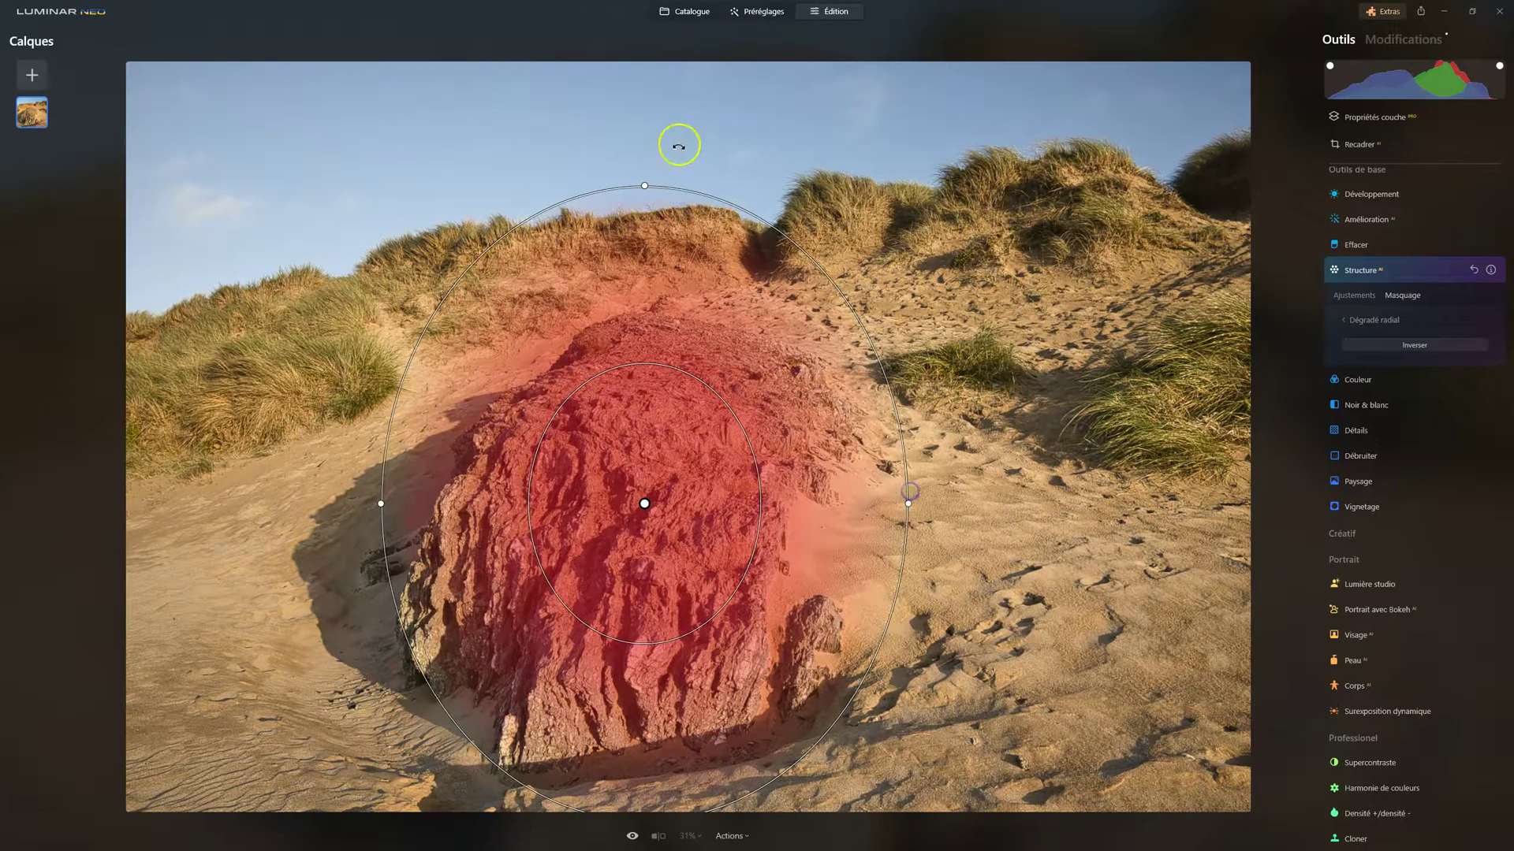
Step: Tilt, shrink and reposition the elliptical mask to follow the rock's outline, checking its inversion and restoring the selection inside the ellipse
{"action": "left_click_drag", "start_coordinate": [644, 185], "coordinate": [785, 270]}
{"action": "left_click_drag", "start_coordinate": [505, 734], "coordinate": [481, 775]}
{"action": "left_click_drag", "start_coordinate": [871, 640], "coordinate": [828, 620]}
{"action": "mouse_move", "coordinate": [888, 455]}
{"action": "left_mouse_down"}
{"action": "mouse_move", "coordinate": [1186, 416]}
{"action": "mouse_move", "coordinate": [818, 429]}
{"action": "mouse_move", "coordinate": [1102, 433]}
{"action": "mouse_move", "coordinate": [828, 439]}
{"action": "mouse_move", "coordinate": [1098, 439]}
{"action": "mouse_move", "coordinate": [843, 451]}
{"action": "mouse_move", "coordinate": [930, 446]}
{"action": "mouse_move", "coordinate": [872, 451]}
{"action": "left_mouse_up"}
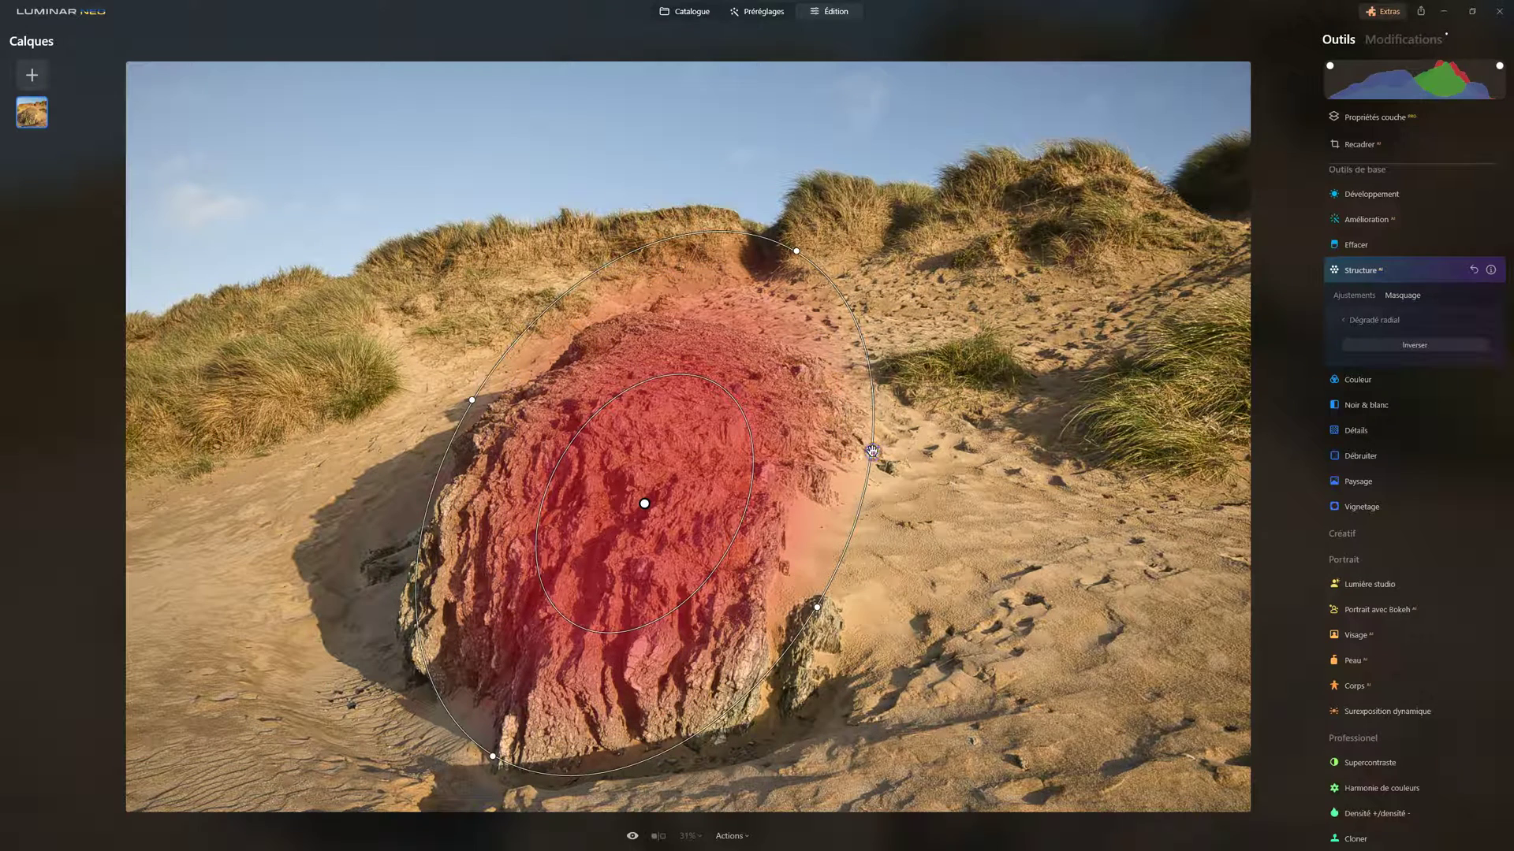
{"action": "left_click_drag", "start_coordinate": [797, 251], "coordinate": [759, 286]}
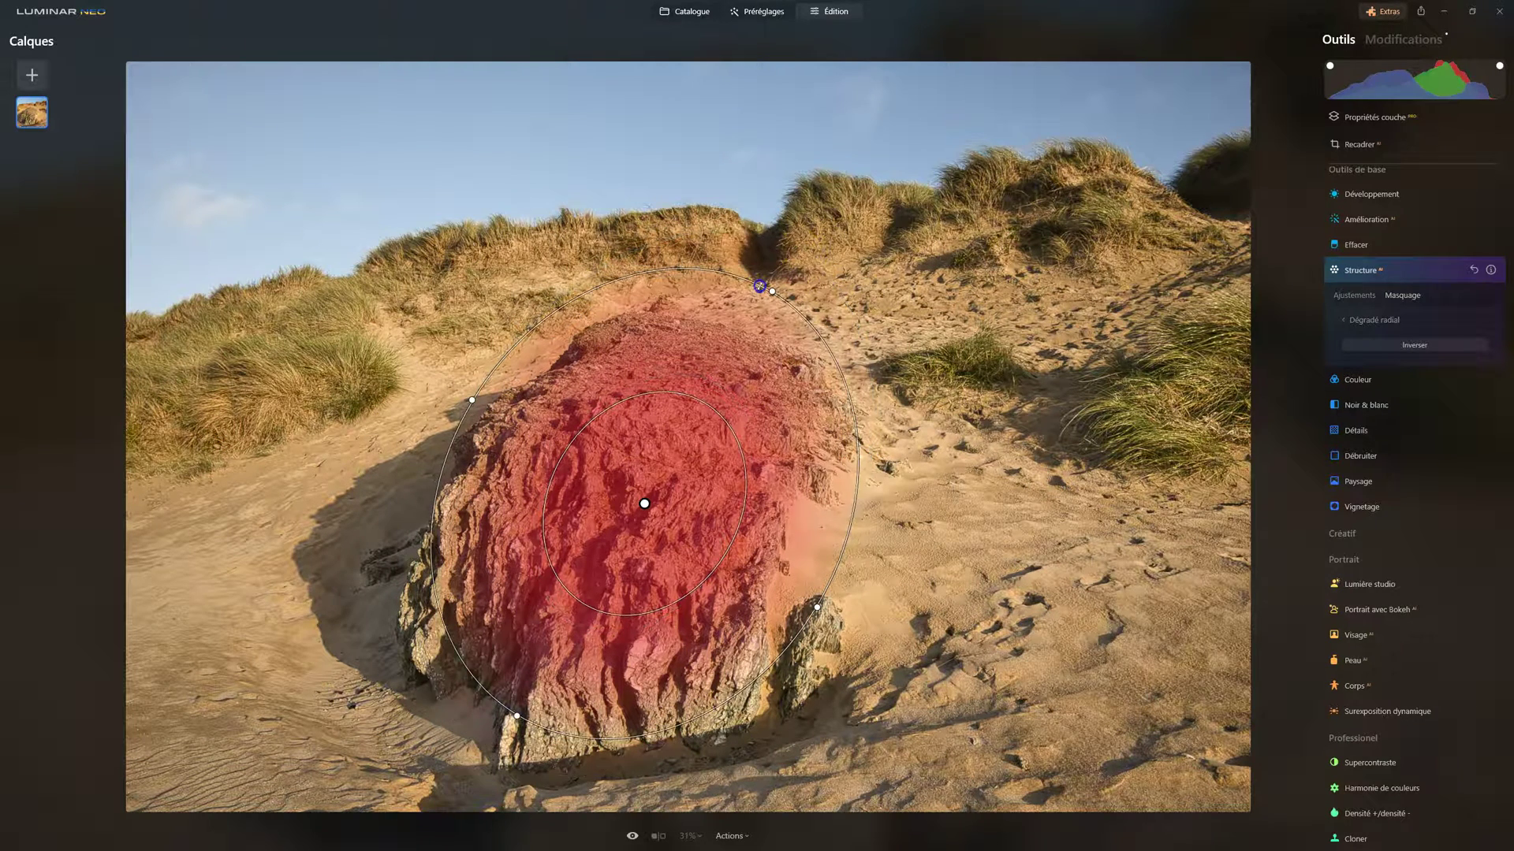
{"action": "left_click_drag", "start_coordinate": [644, 504], "coordinate": [612, 541]}
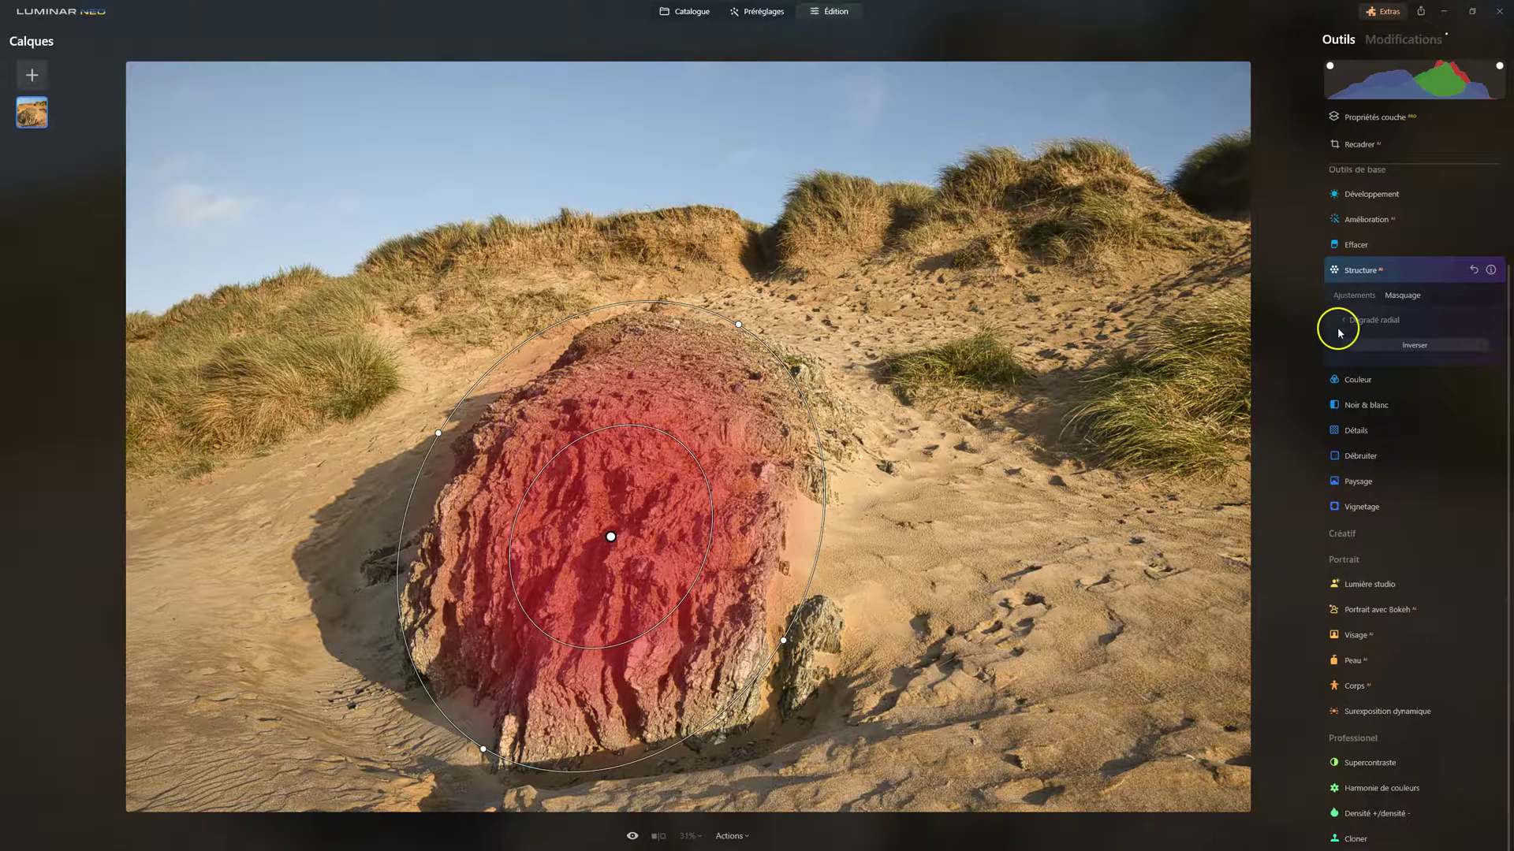
{"action": "left_click", "coordinate": [1415, 347]}
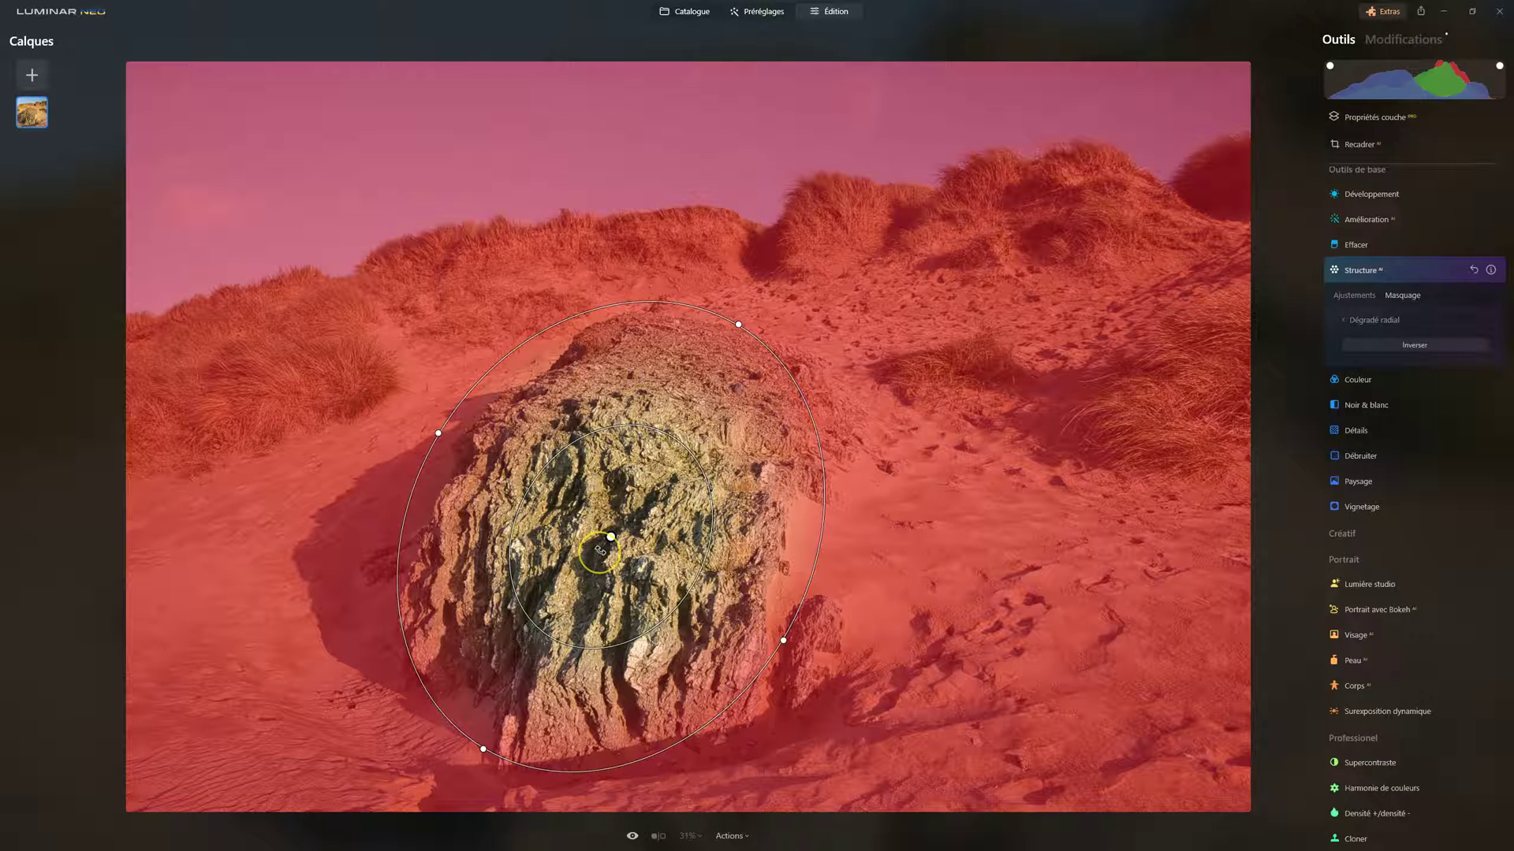
{"action": "left_click", "coordinate": [1411, 345]}
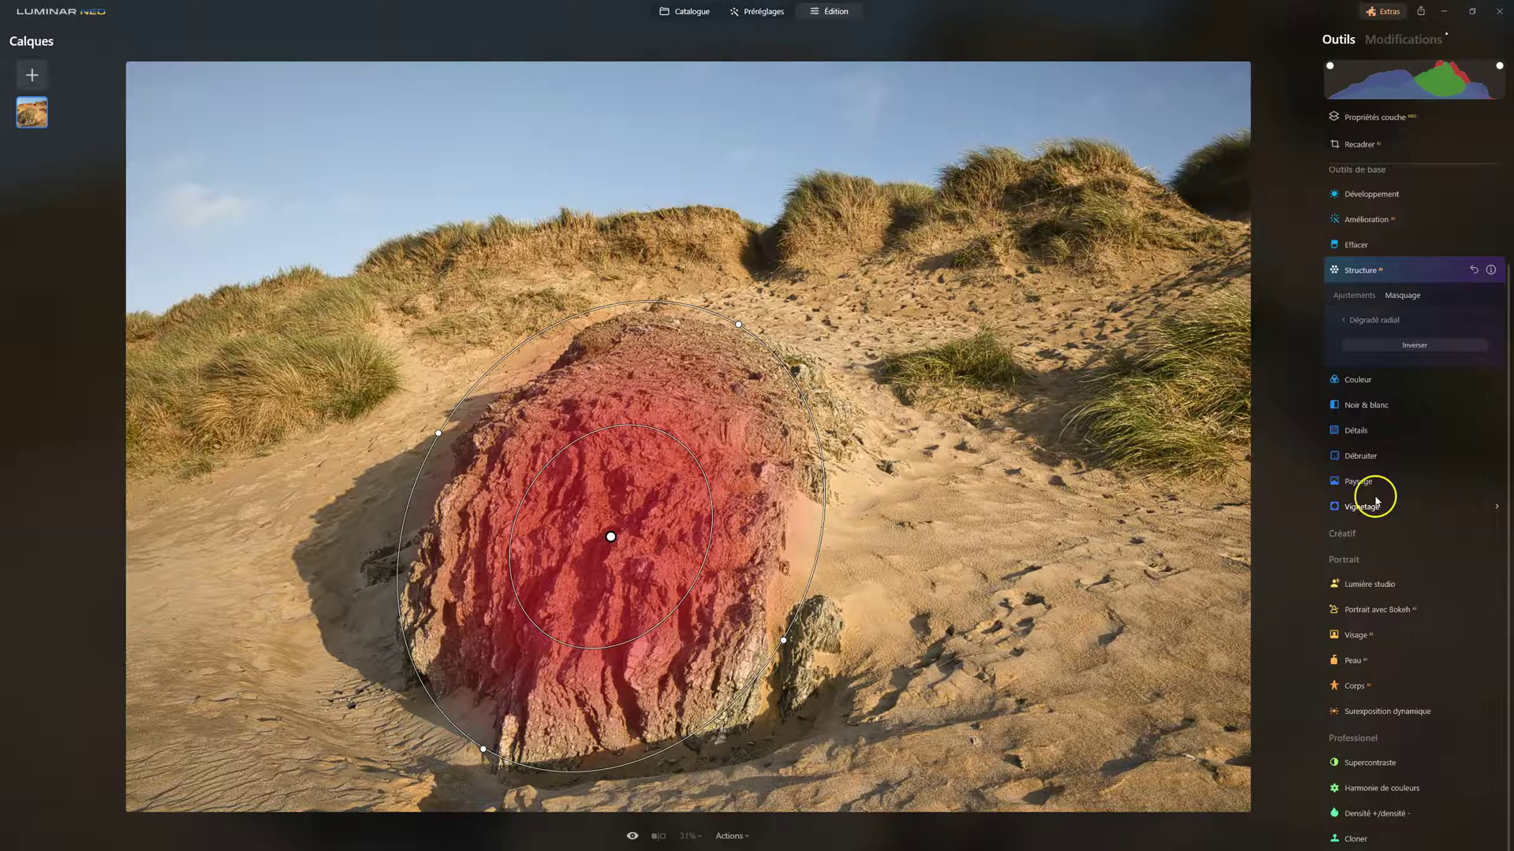
Step: Try inverting the Structure mask, restore the selection inside the ellipse, and return to the tool's adjustments
{"action": "left_click", "coordinate": [1393, 347]}
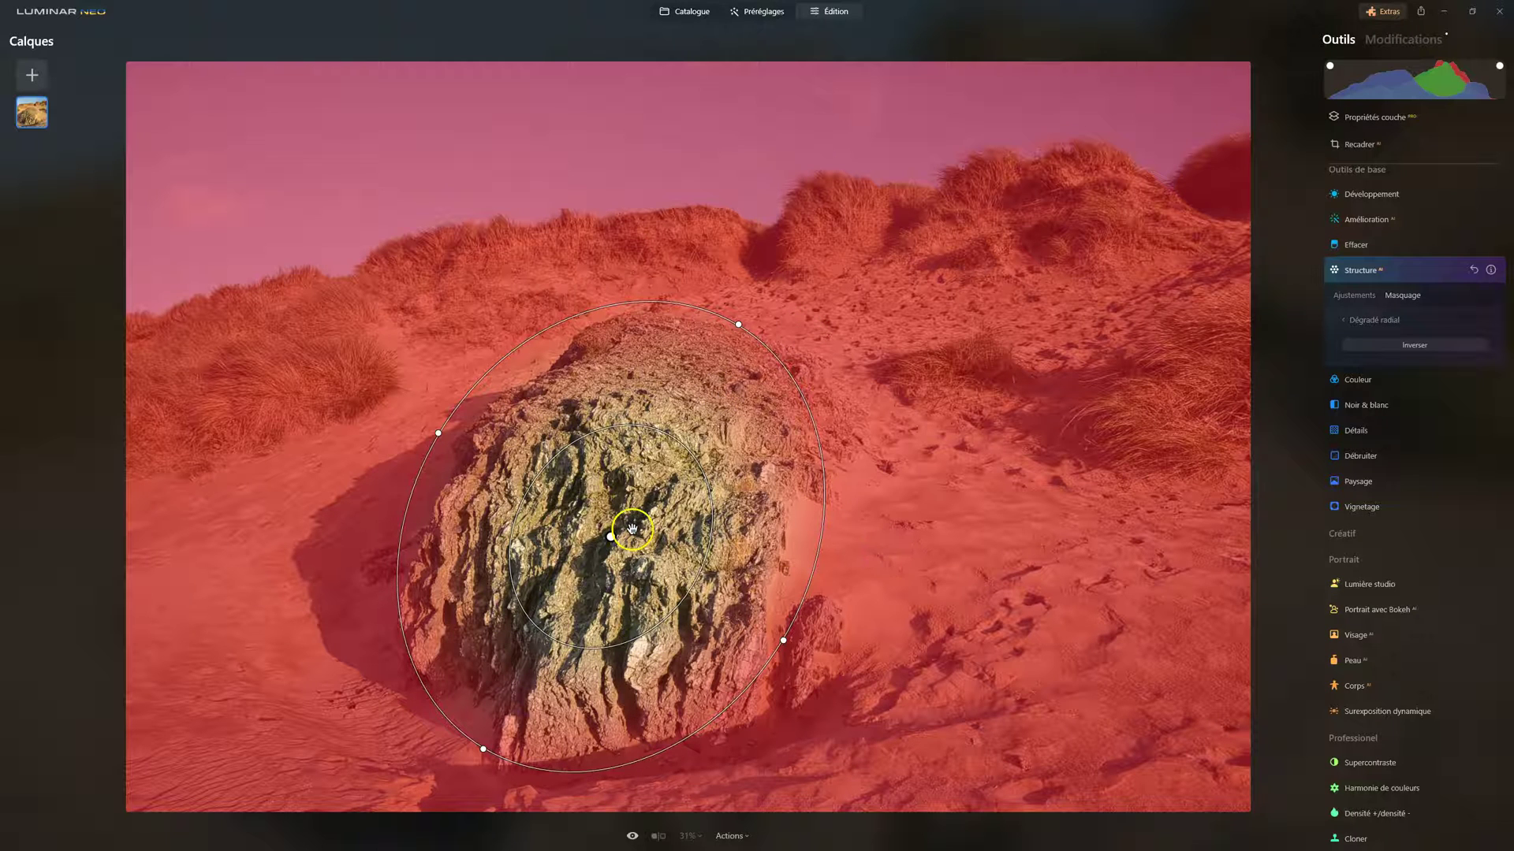
{"action": "left_click", "coordinate": [1404, 346]}
{"action": "left_click", "coordinate": [1363, 297]}
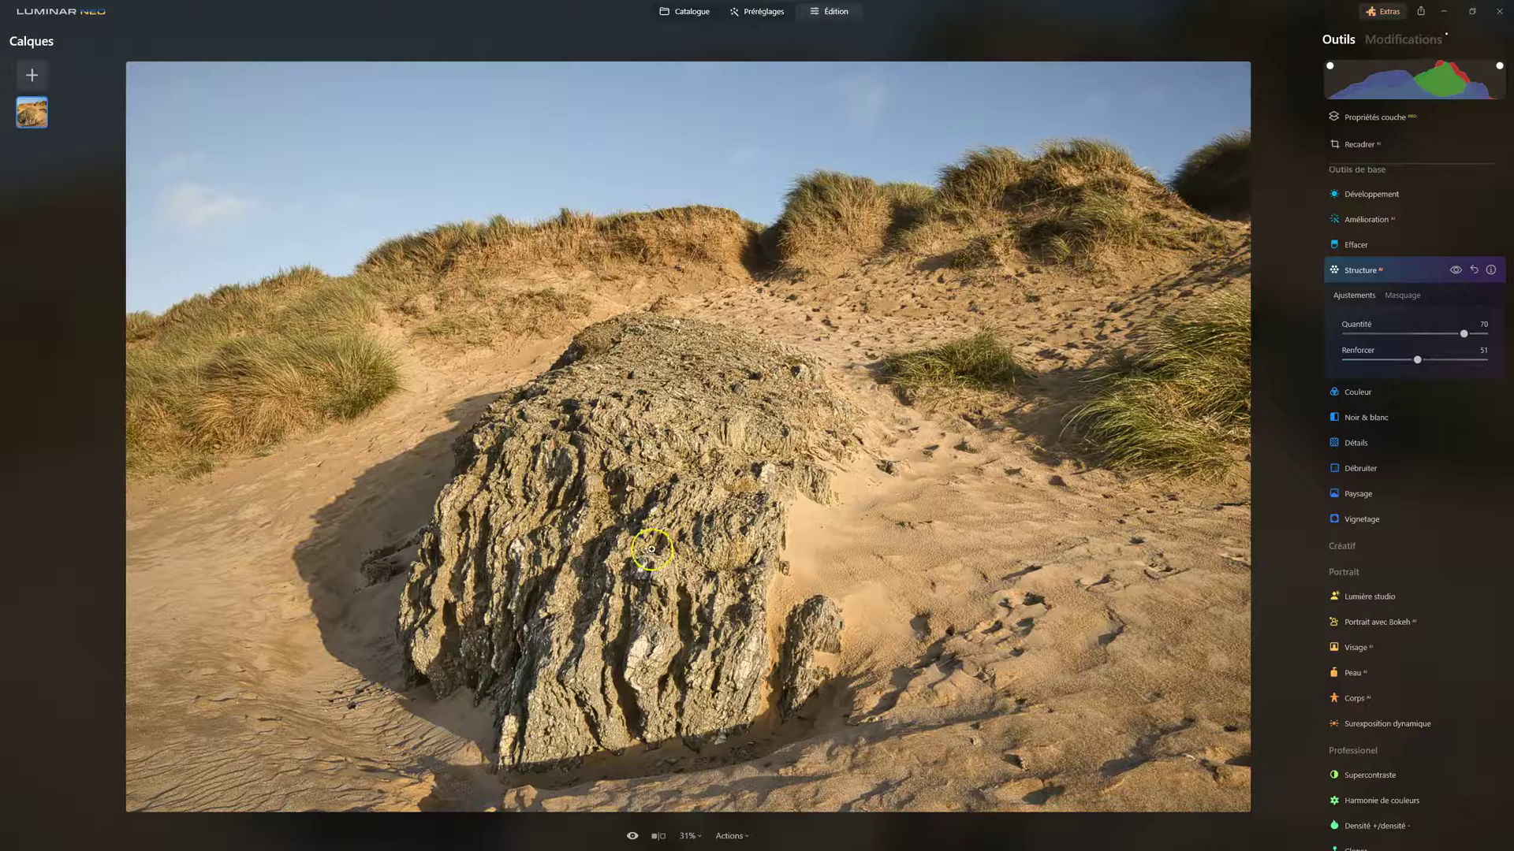
Step: Compare the rock's detail at 100% with and without the Structure effect, and collapse the tool
{"action": "left_click", "coordinate": [588, 564]}
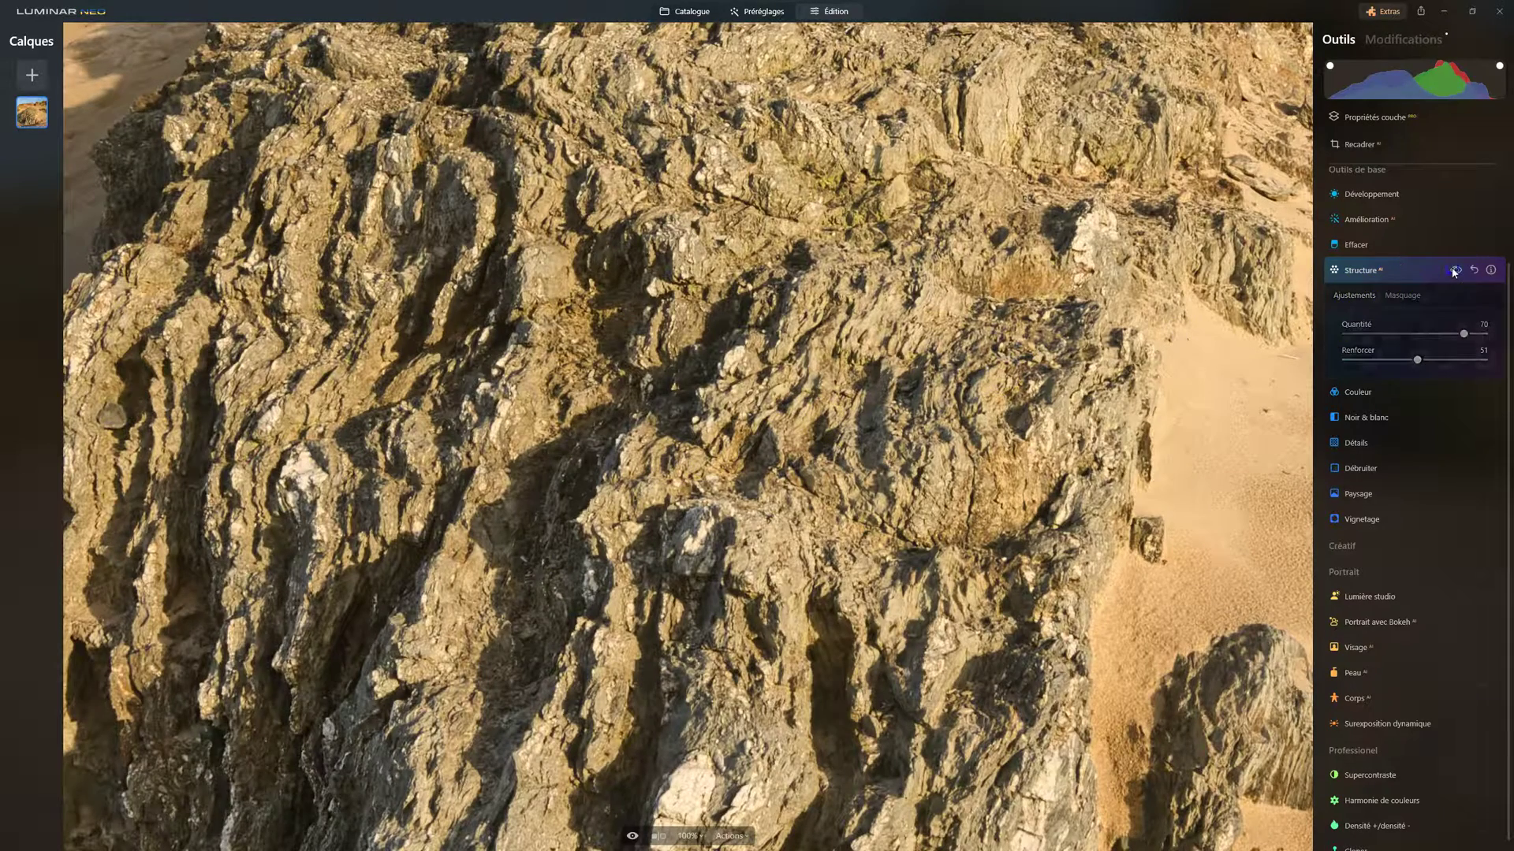
{"action": "left_click", "coordinate": [1454, 270]}
{"action": "double_click", "coordinate": [835, 439]}
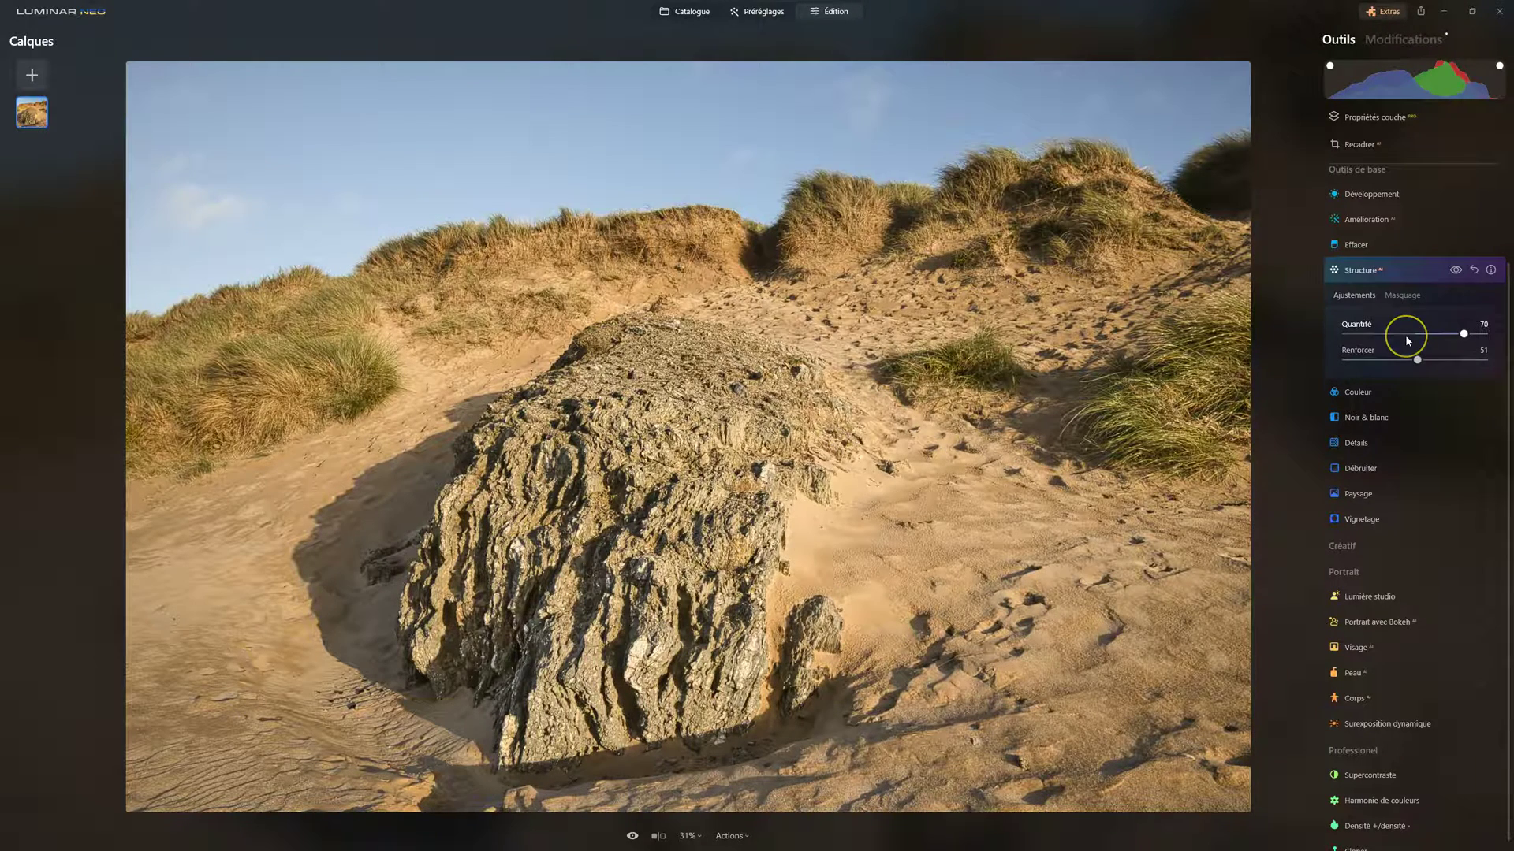
{"action": "left_click", "coordinate": [1373, 272]}
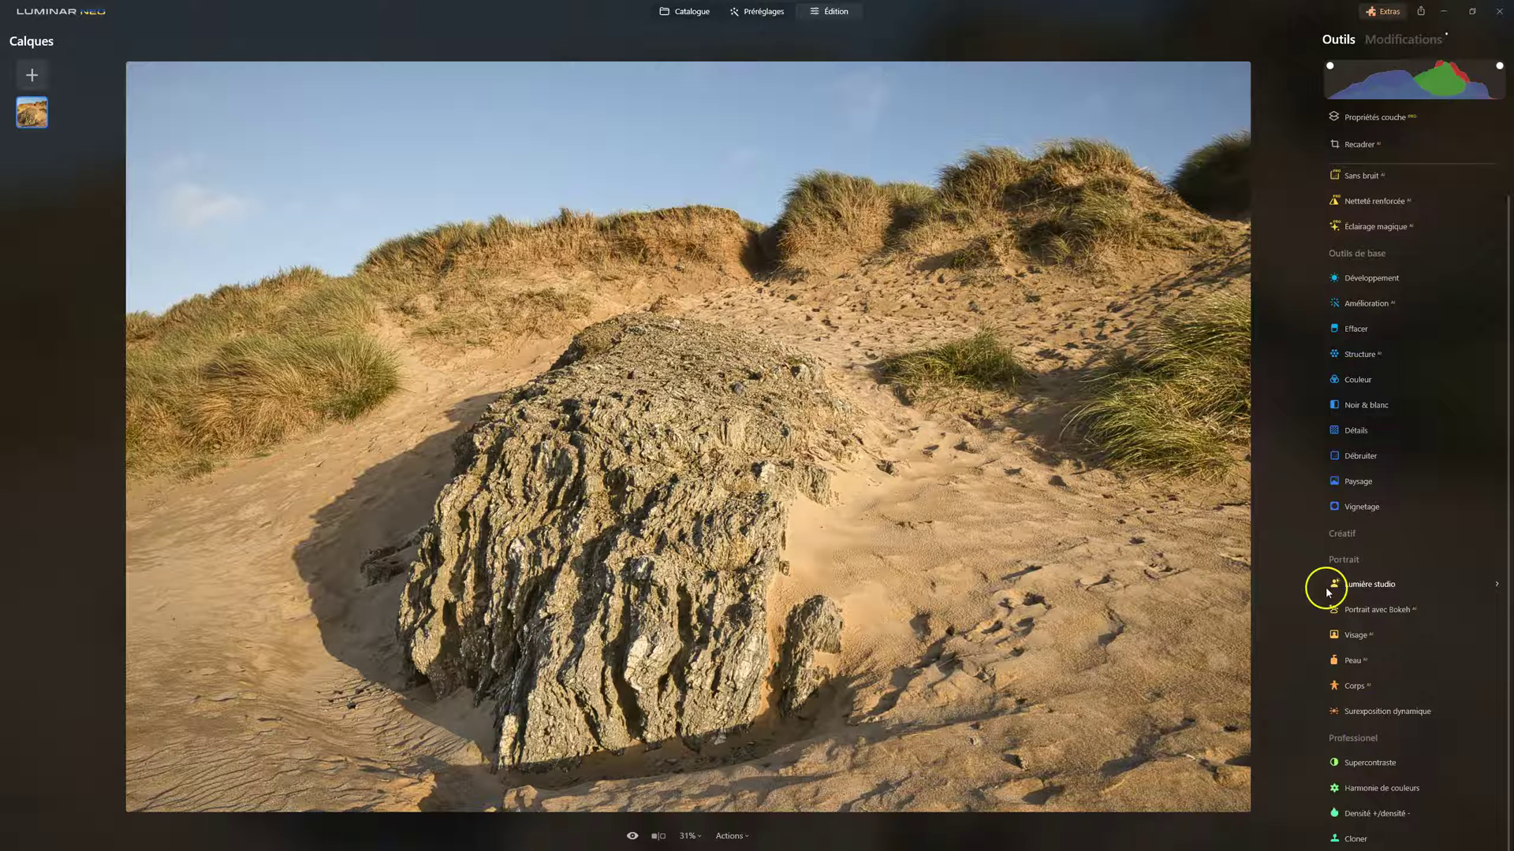
Step: In Harmonie de couleurs, set the Jaune-Bleu balance of the Ombres to 19 and compare the photo with and without the effect
{"action": "left_click", "coordinate": [1380, 788]}
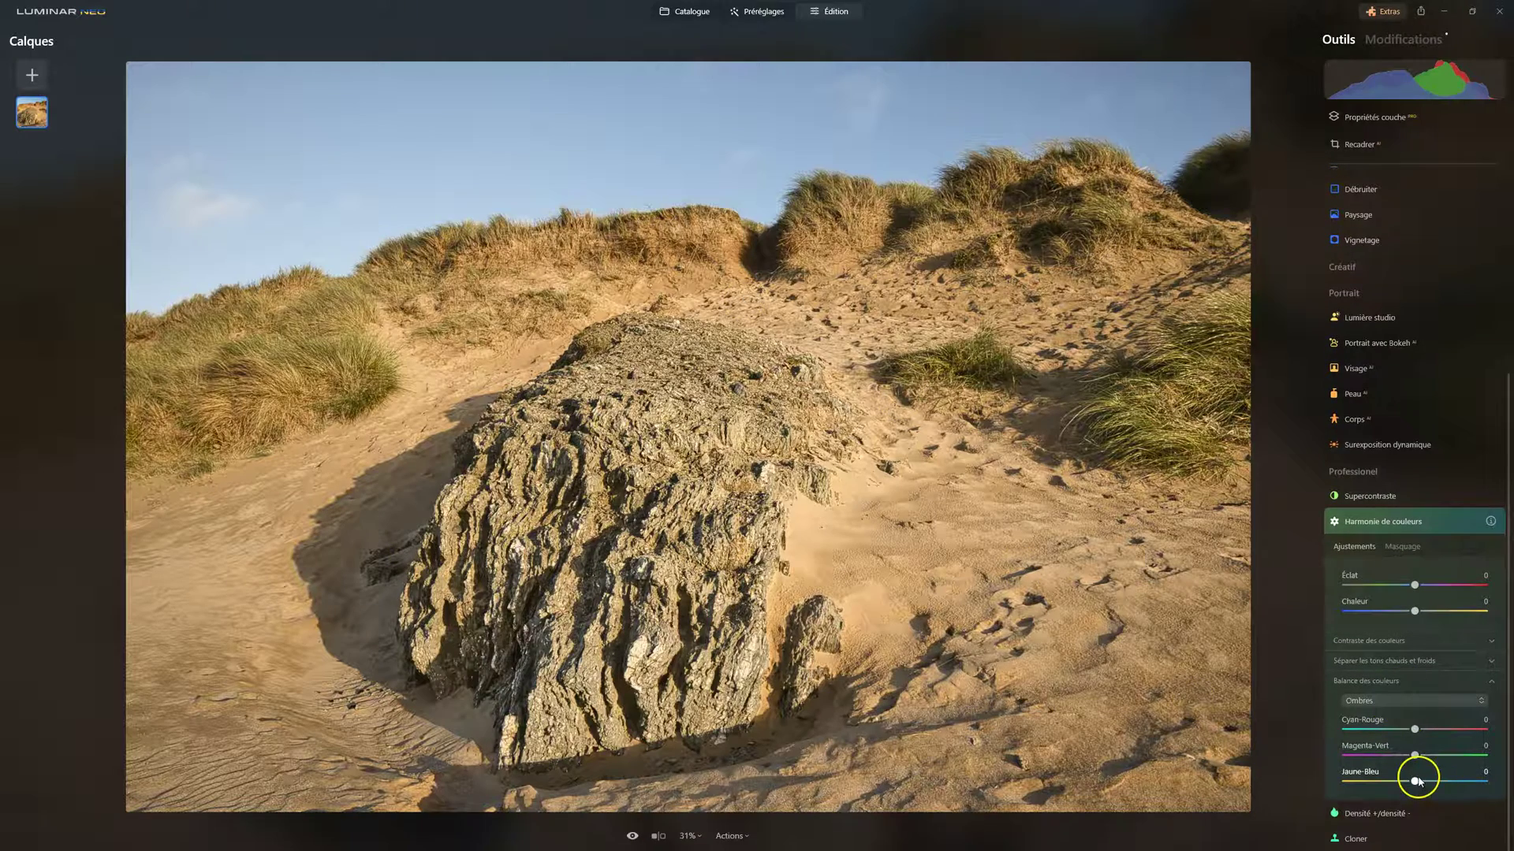
{"action": "left_click_drag", "start_coordinate": [1417, 780], "coordinate": [1425, 781]}
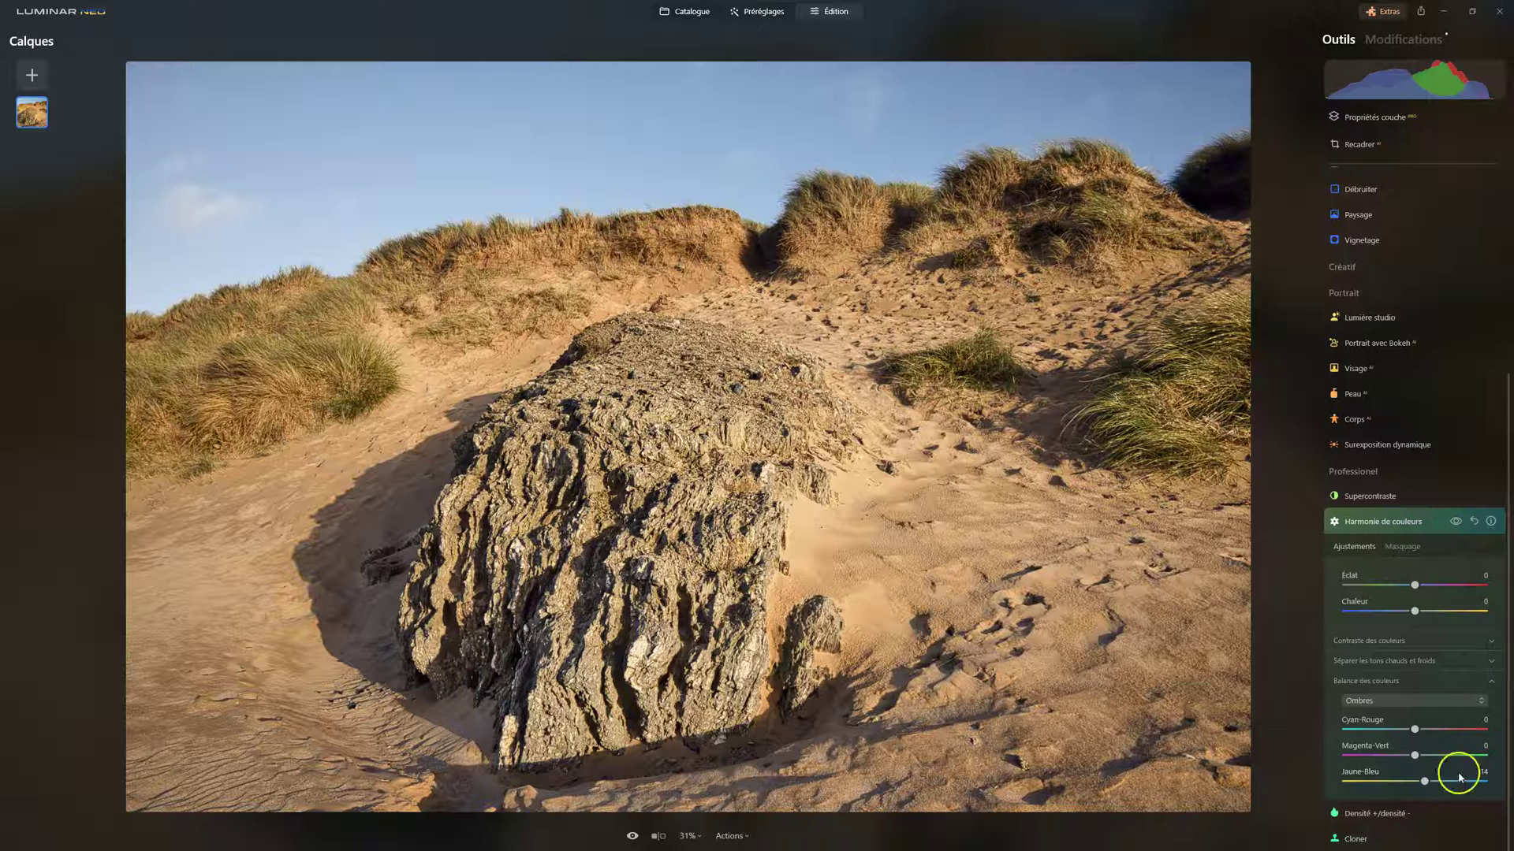
{"action": "left_click", "coordinate": [1458, 523]}
{"action": "left_click", "coordinate": [1457, 522]}
{"action": "left_click", "coordinate": [1424, 782]}
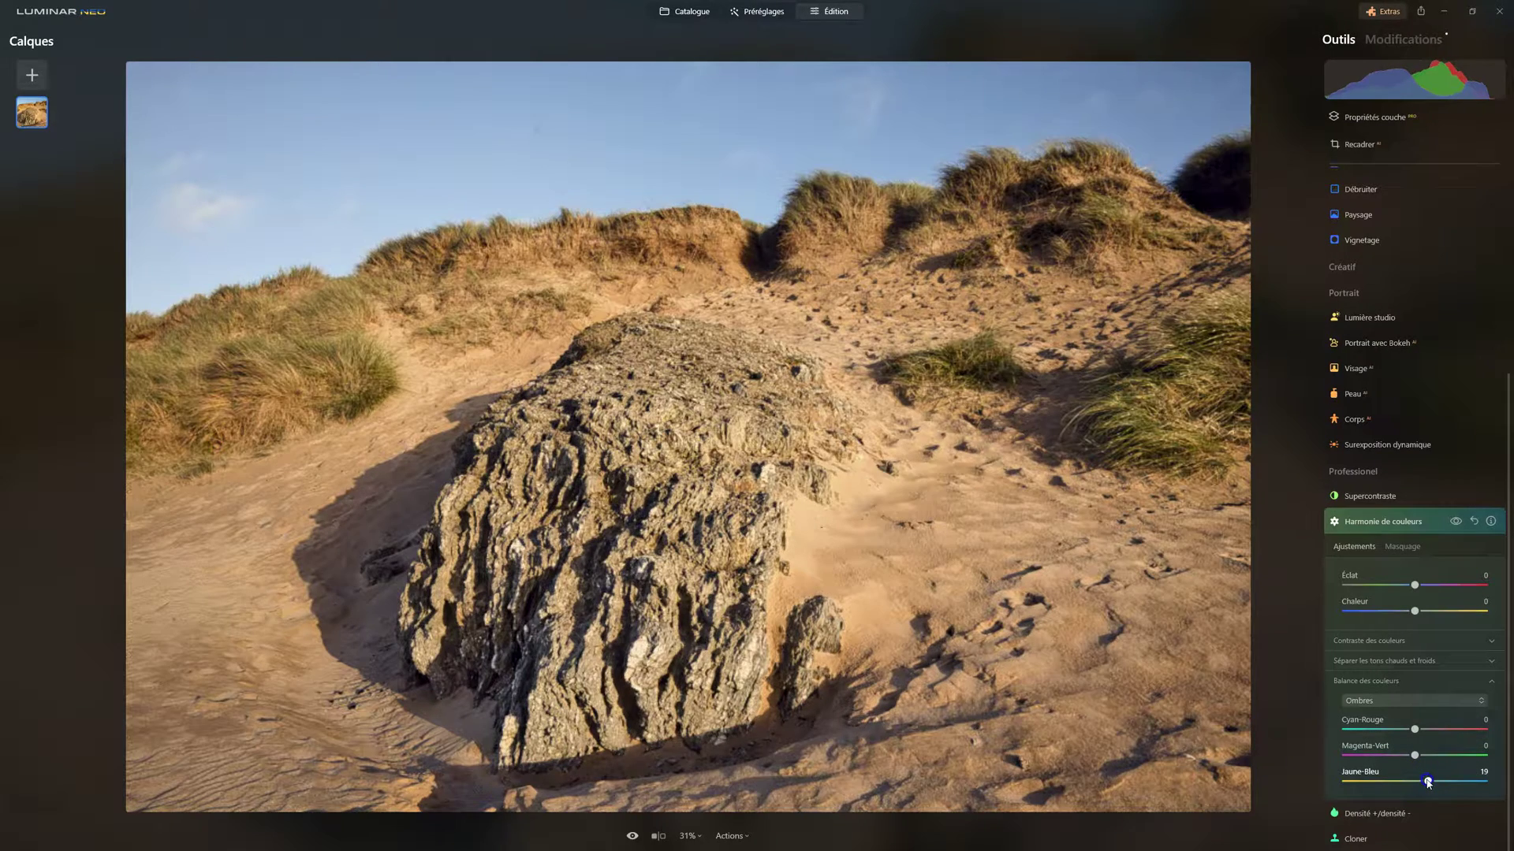
{"action": "left_click", "coordinate": [1456, 521]}
{"action": "left_click", "coordinate": [1455, 521]}
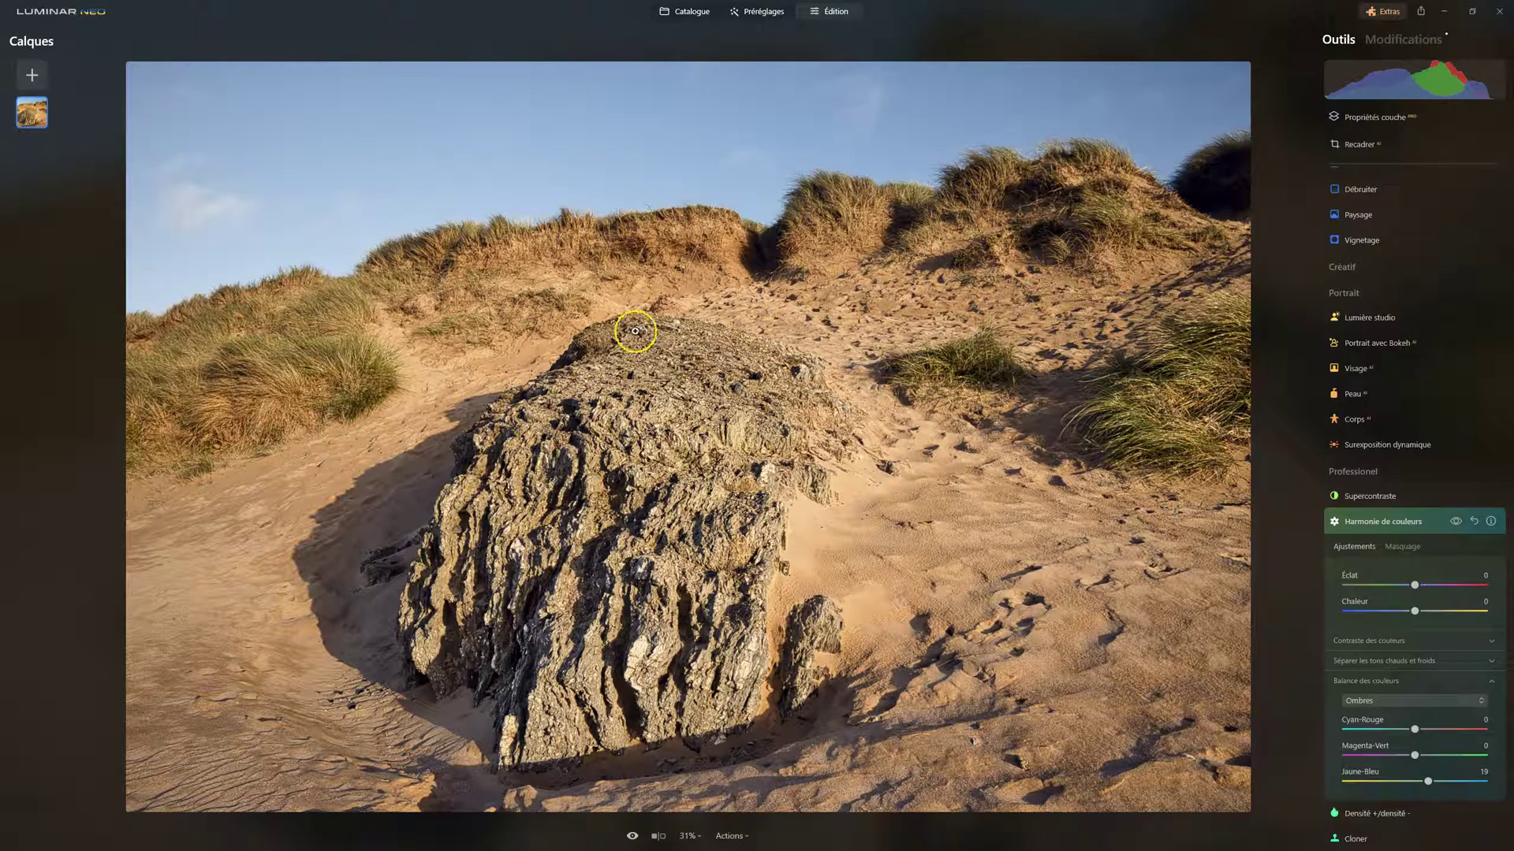
Step: Add a radial gradient mask centred on the rock for Harmonie de couleurs, enlarge it beyond the rock's outline, and invert it
{"action": "left_click", "coordinate": [1403, 546]}
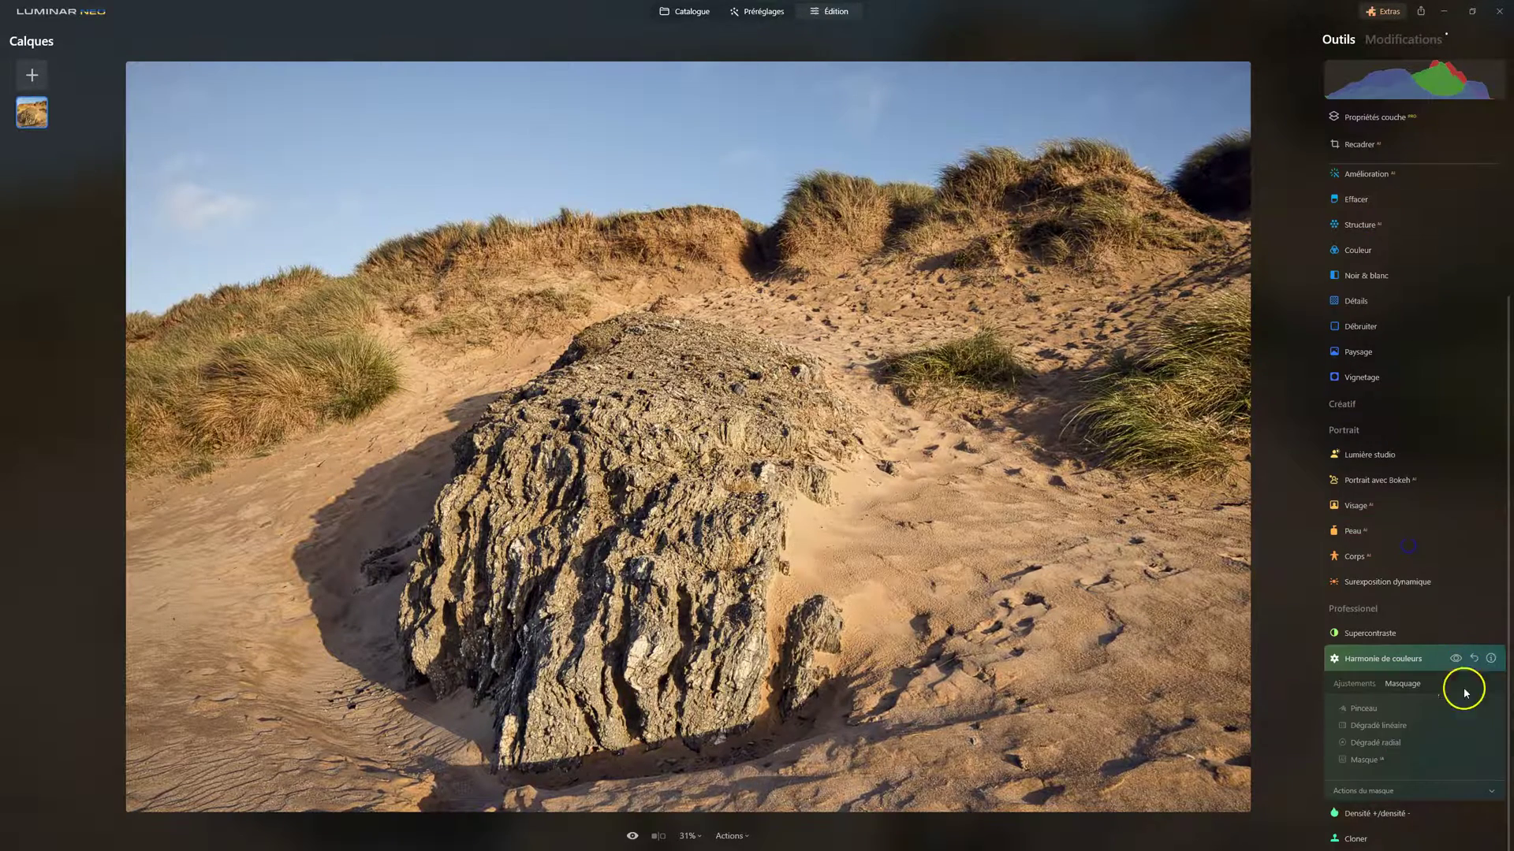
{"action": "left_click", "coordinate": [1376, 741]}
{"action": "left_click_drag", "start_coordinate": [644, 476], "coordinate": [744, 602]}
{"action": "left_click_drag", "start_coordinate": [639, 476], "coordinate": [644, 513]}
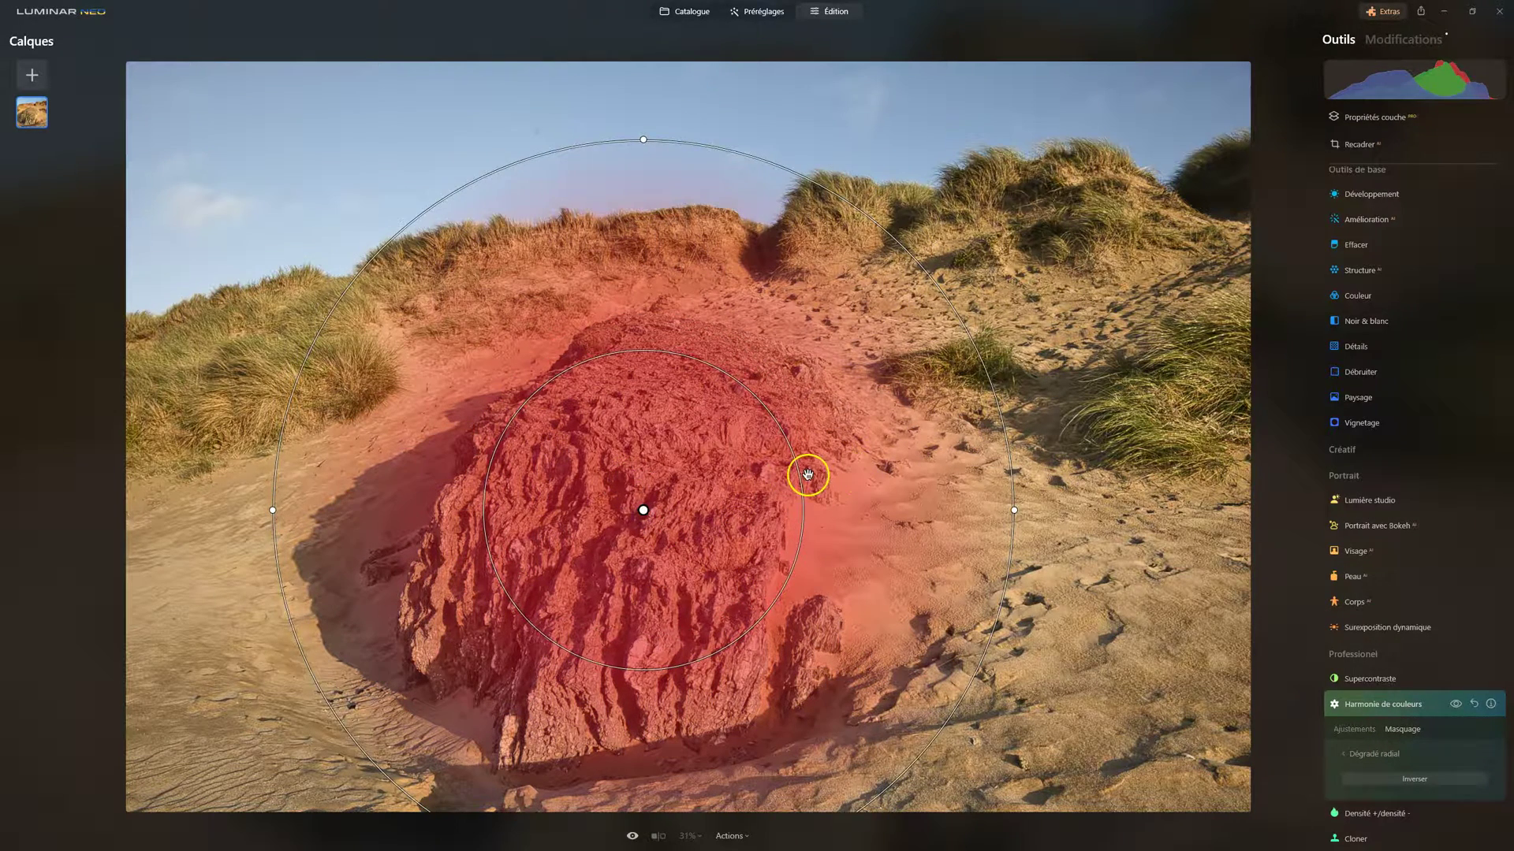
{"action": "left_click_drag", "start_coordinate": [801, 476], "coordinate": [790, 477]}
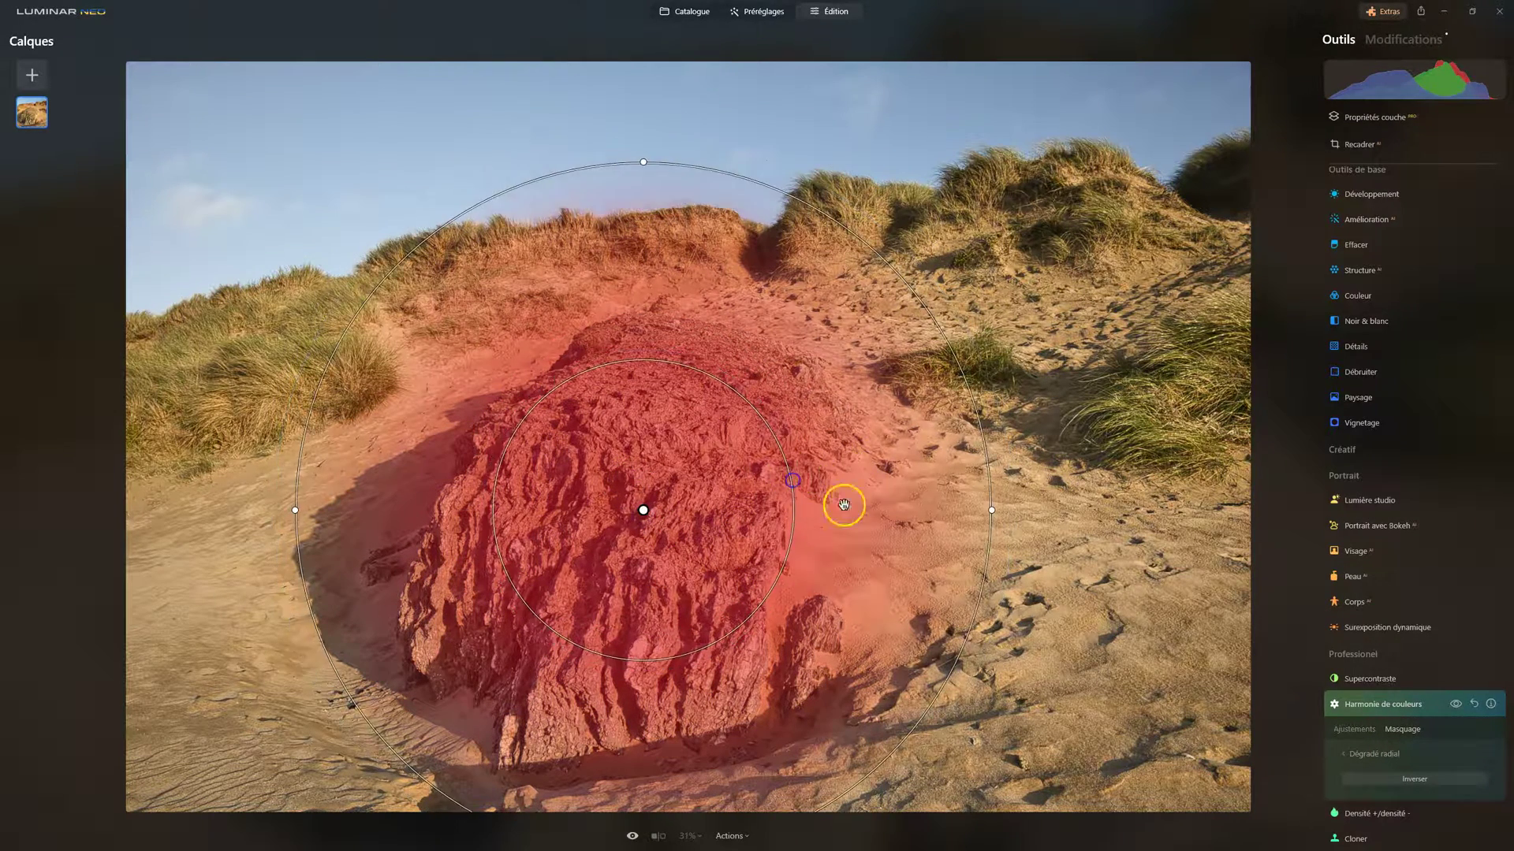
{"action": "left_click", "coordinate": [1400, 780]}
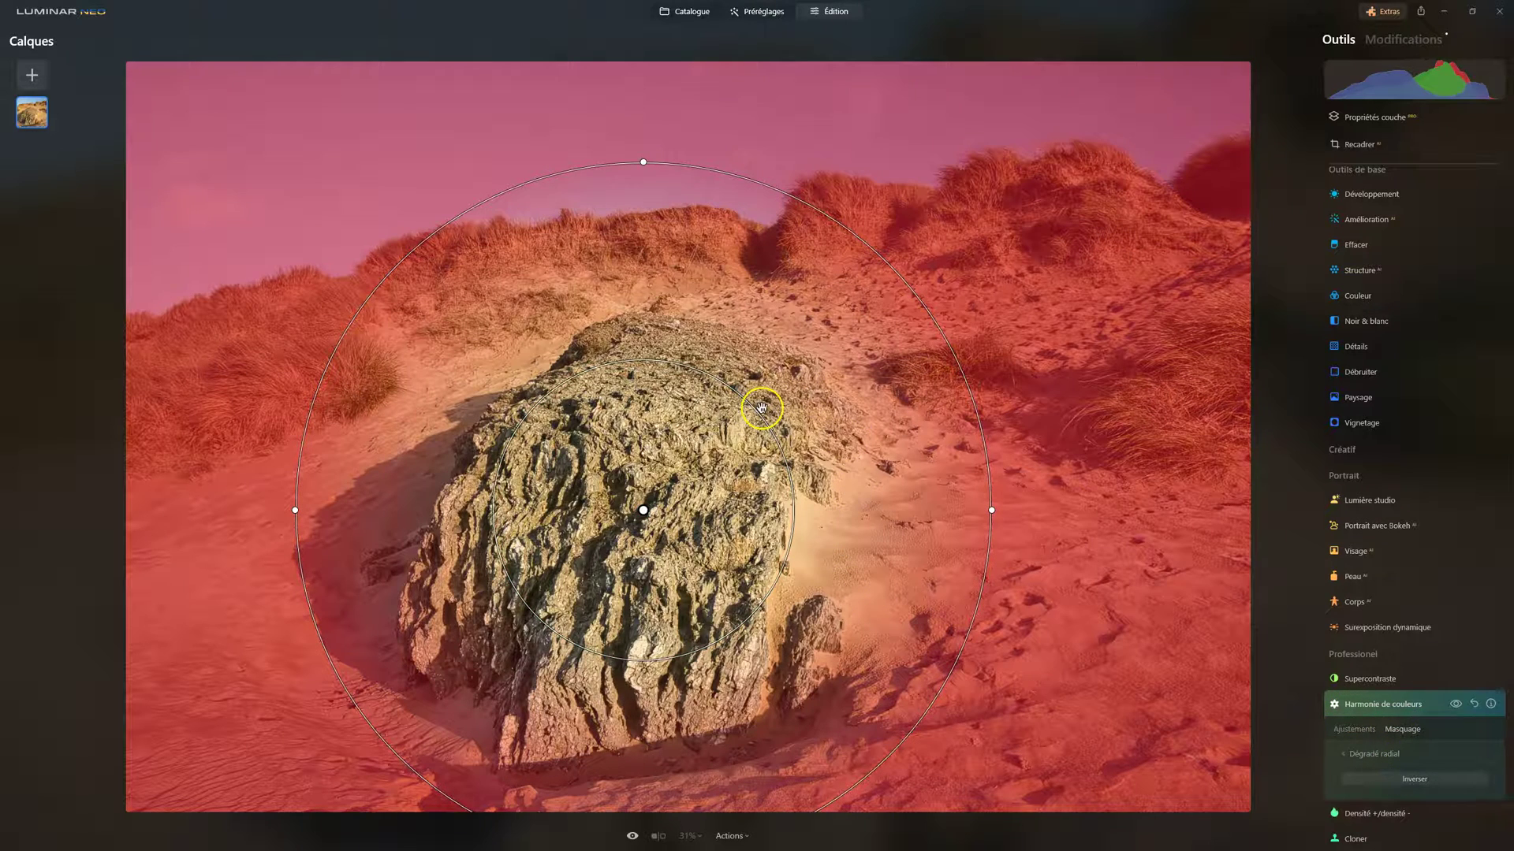
Step: Shrink the inner and outer circles of the inverted mask so the excluded area fits the rock with a soft transition
{"action": "mouse_move", "coordinate": [759, 415]}
{"action": "left_mouse_down"}
{"action": "mouse_move", "coordinate": [729, 438]}
{"action": "mouse_move", "coordinate": [743, 426]}
{"action": "left_mouse_up"}
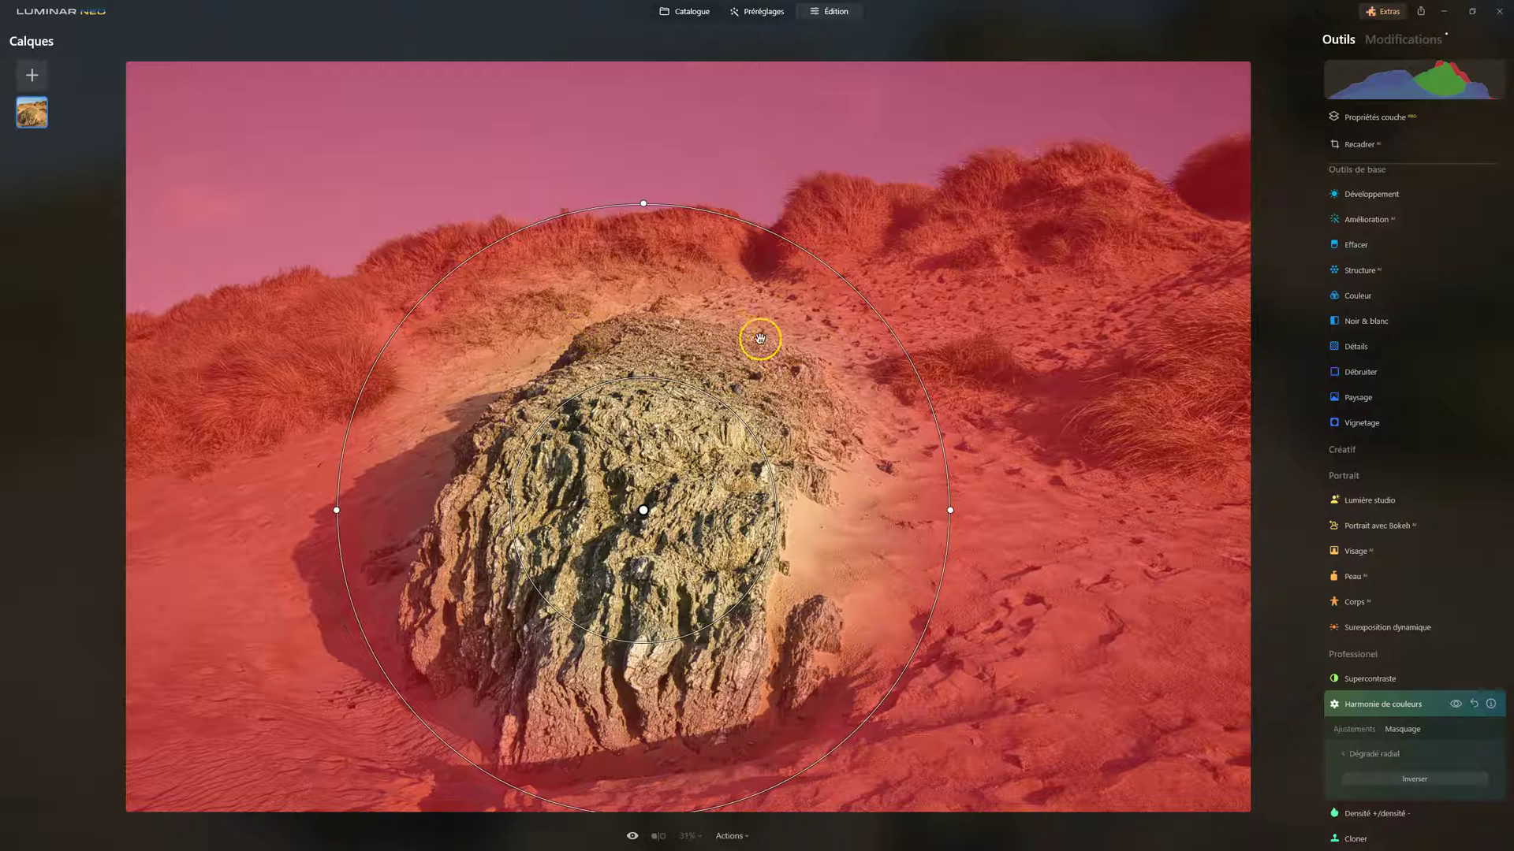
{"action": "left_click_drag", "start_coordinate": [825, 260], "coordinate": [754, 379]}
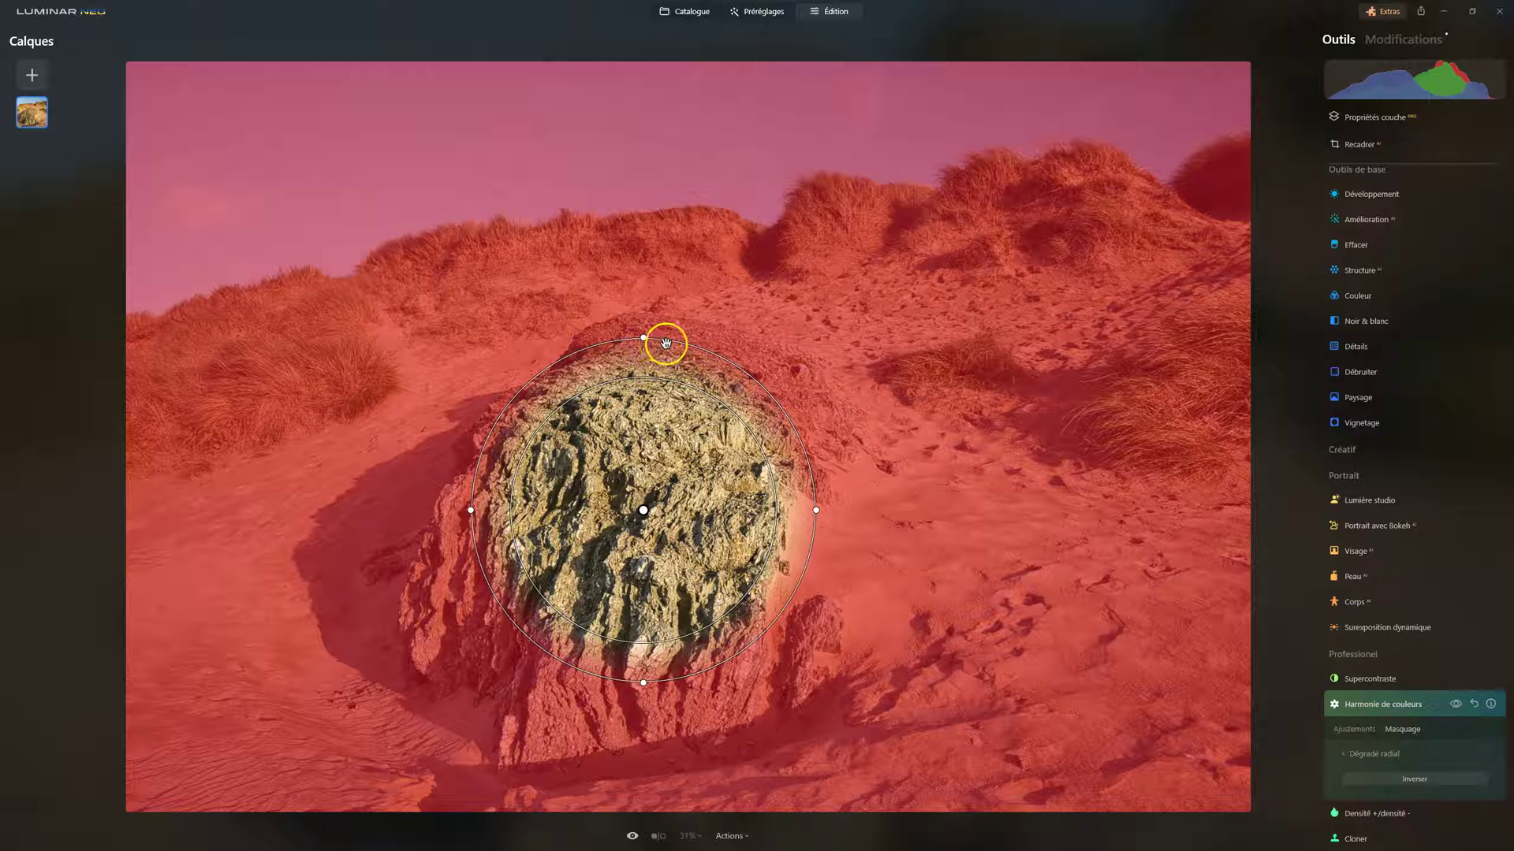
{"action": "left_click_drag", "start_coordinate": [690, 343], "coordinate": [735, 281]}
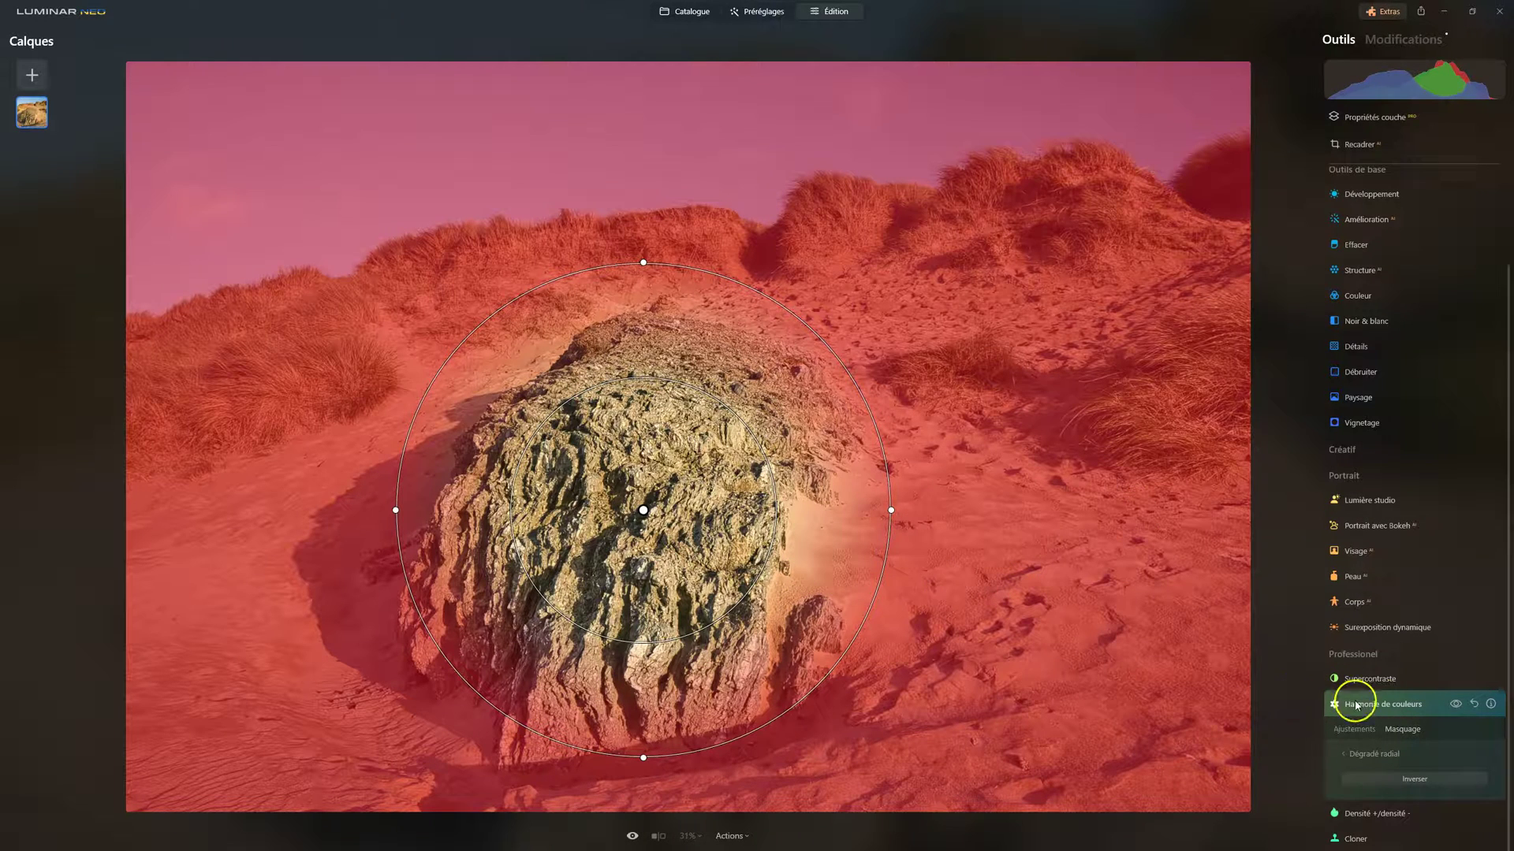
Step: Compare the photo repeatedly with and without the masked Harmonie de couleurs effect, and collapse the tool
{"action": "left_click", "coordinate": [1361, 735]}
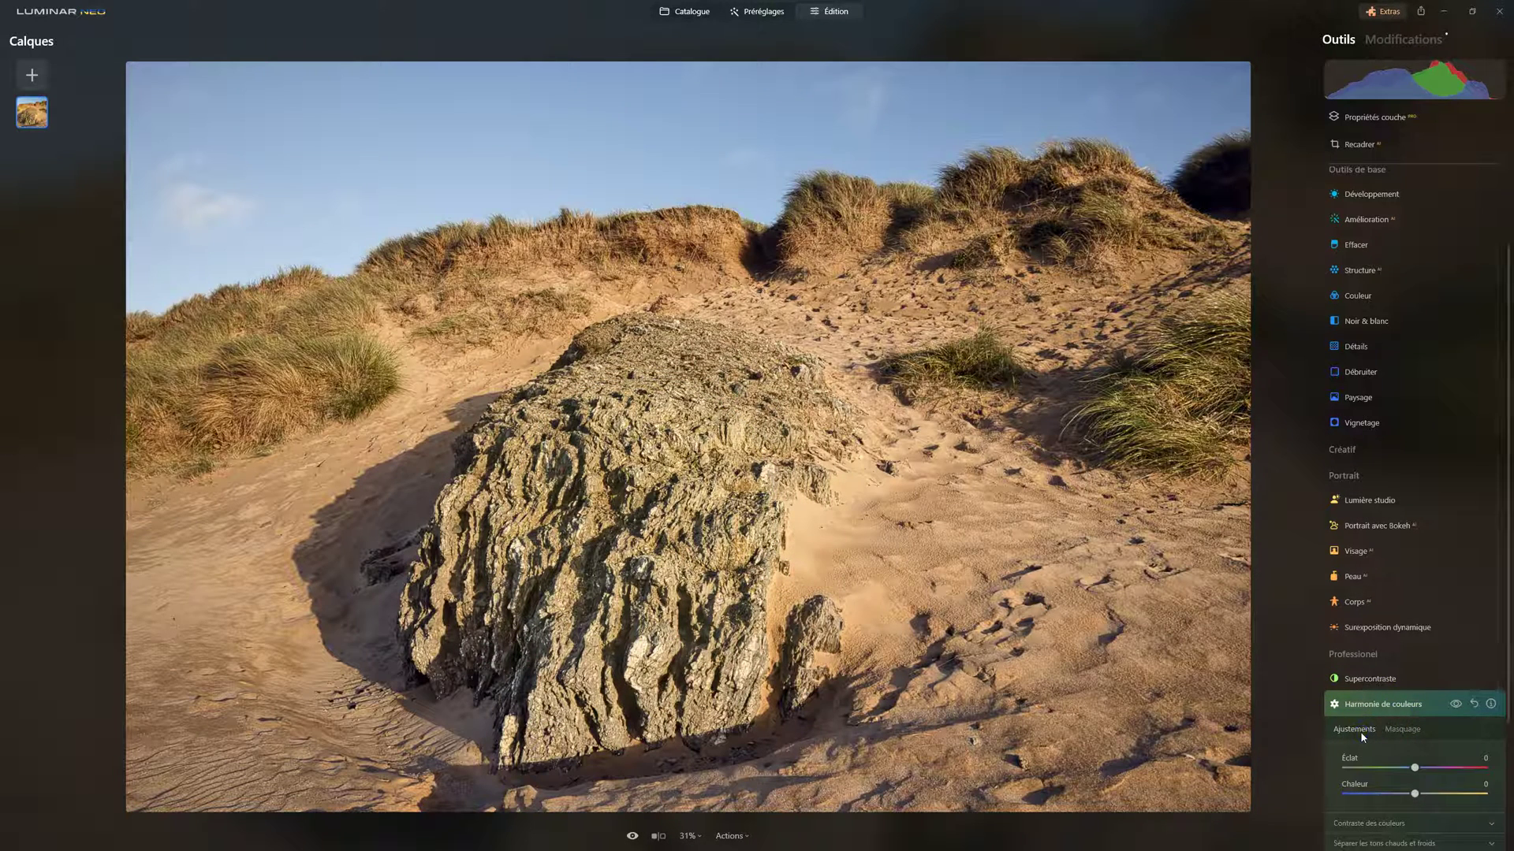
{"action": "left_click", "coordinate": [1455, 705]}
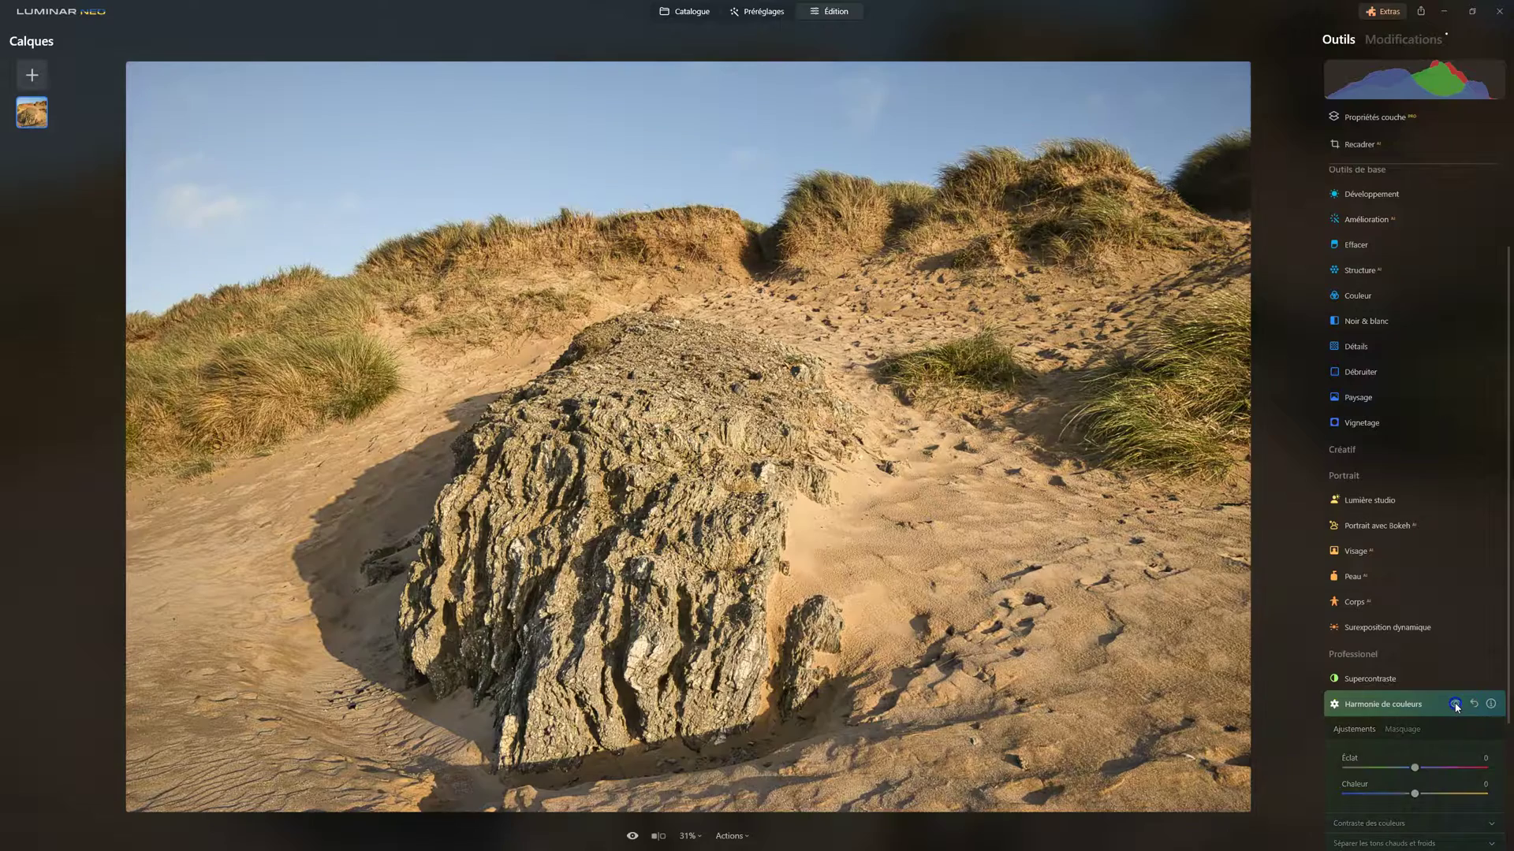
{"action": "left_click", "coordinate": [1456, 705]}
{"action": "left_click", "coordinate": [1455, 705]}
{"action": "left_click", "coordinate": [1455, 705]}
{"action": "left_click", "coordinate": [1456, 705]}
{"action": "left_click", "coordinate": [1455, 705]}
{"action": "left_click", "coordinate": [1455, 705]}
{"action": "left_click", "coordinate": [1455, 705]}
{"action": "left_click", "coordinate": [1455, 704]}
{"action": "left_click", "coordinate": [1455, 705]}
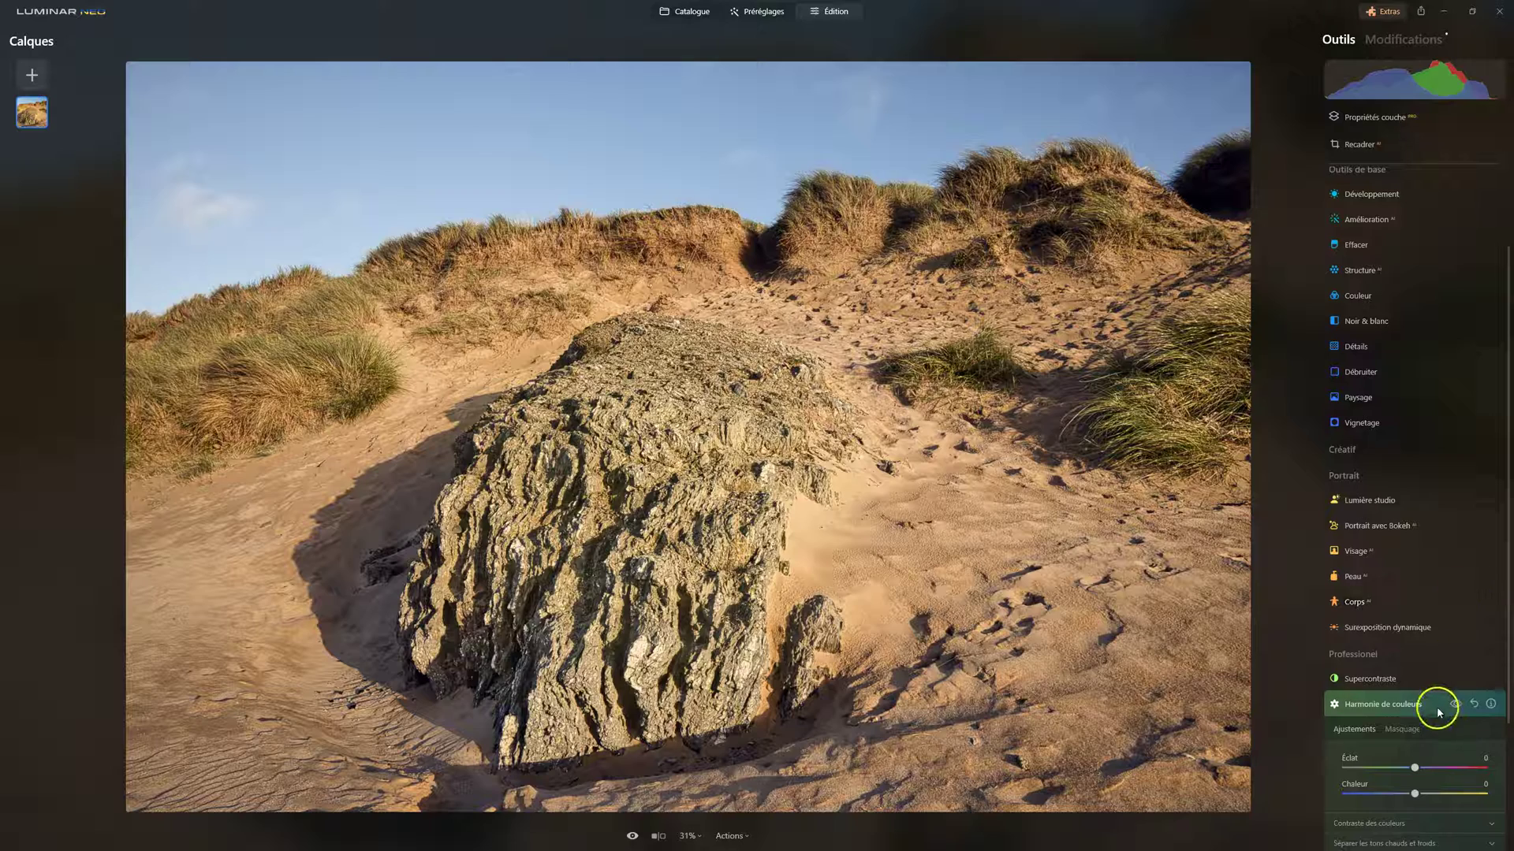
{"action": "left_click", "coordinate": [1456, 704]}
{"action": "left_click", "coordinate": [1456, 704]}
{"action": "left_click", "coordinate": [1455, 704]}
{"action": "left_click", "coordinate": [1455, 704]}
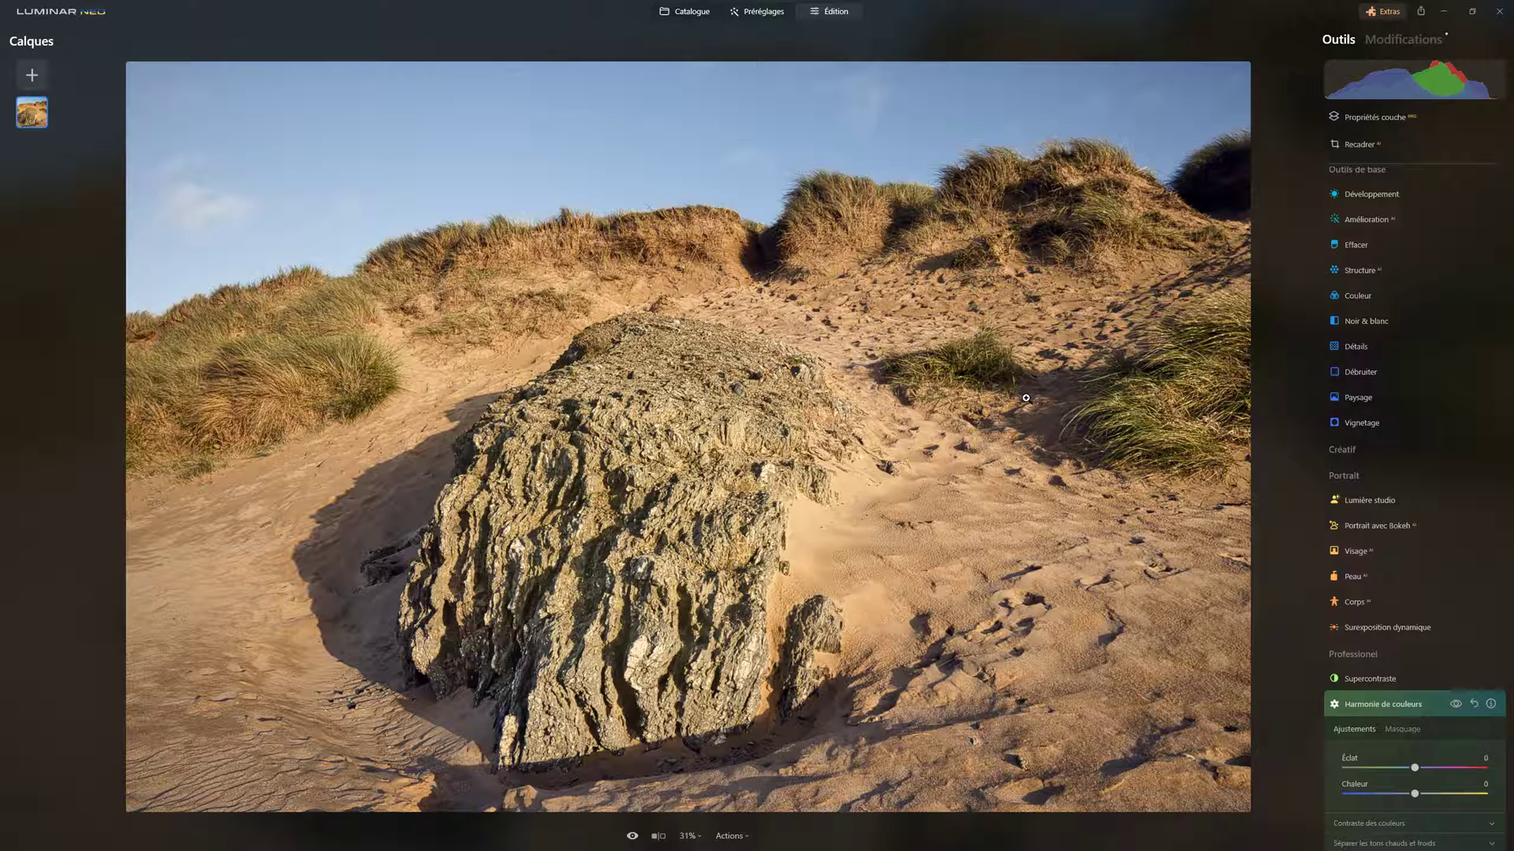
{"action": "left_click", "coordinate": [1383, 704]}
Step: With the creative Mystique tool, set Quantité to 65, Ombres to 40 and Lissage to 11, comparing the photo with and without the effect
{"action": "scroll", "coordinate": [1387, 528], "scroll_direction": "up", "scroll_amount": 2}
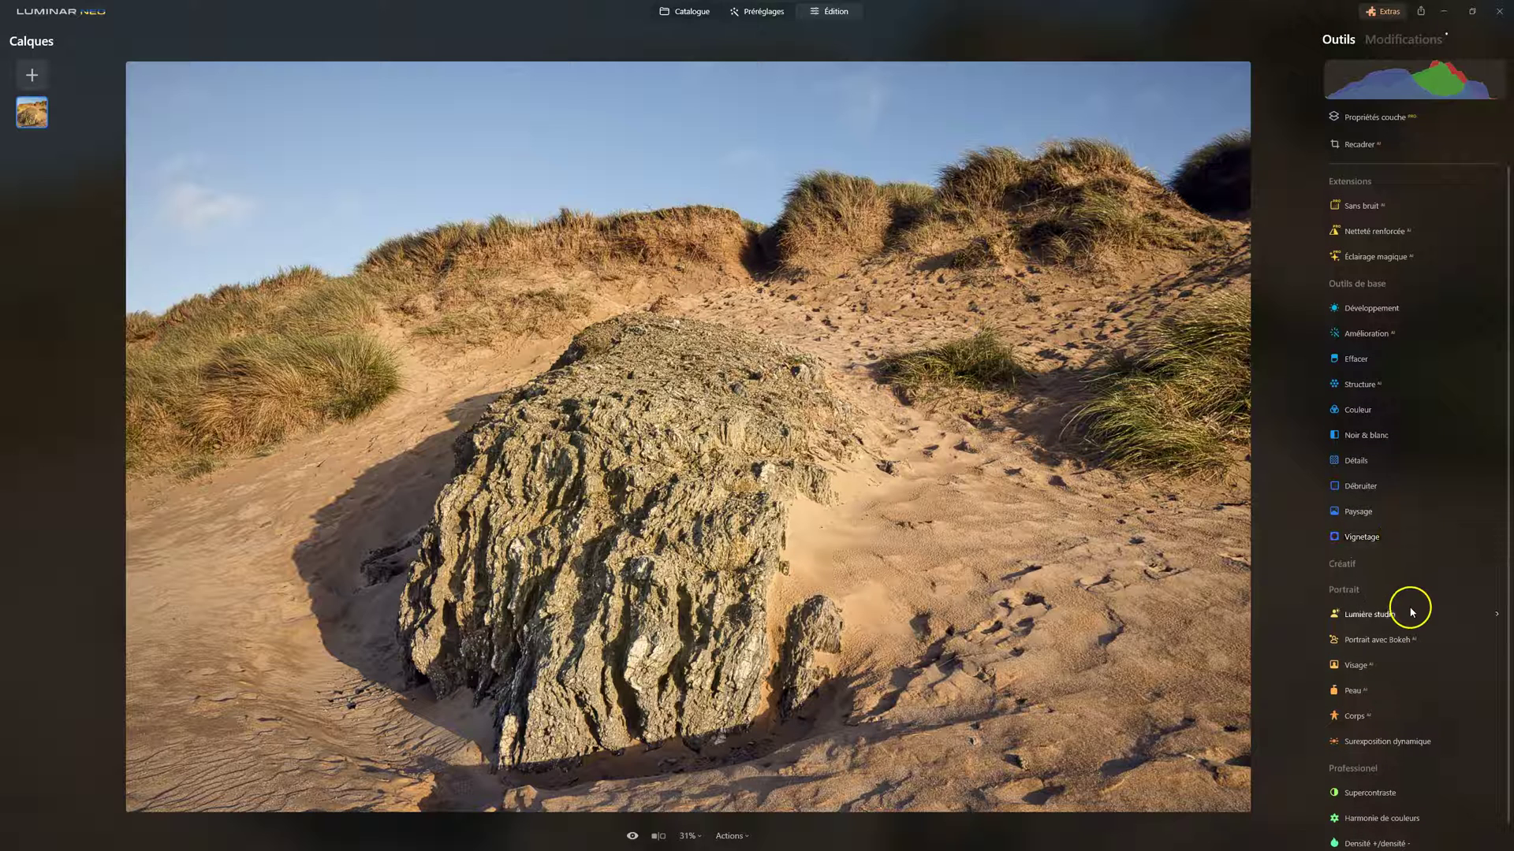
{"action": "left_click", "coordinate": [1359, 564]}
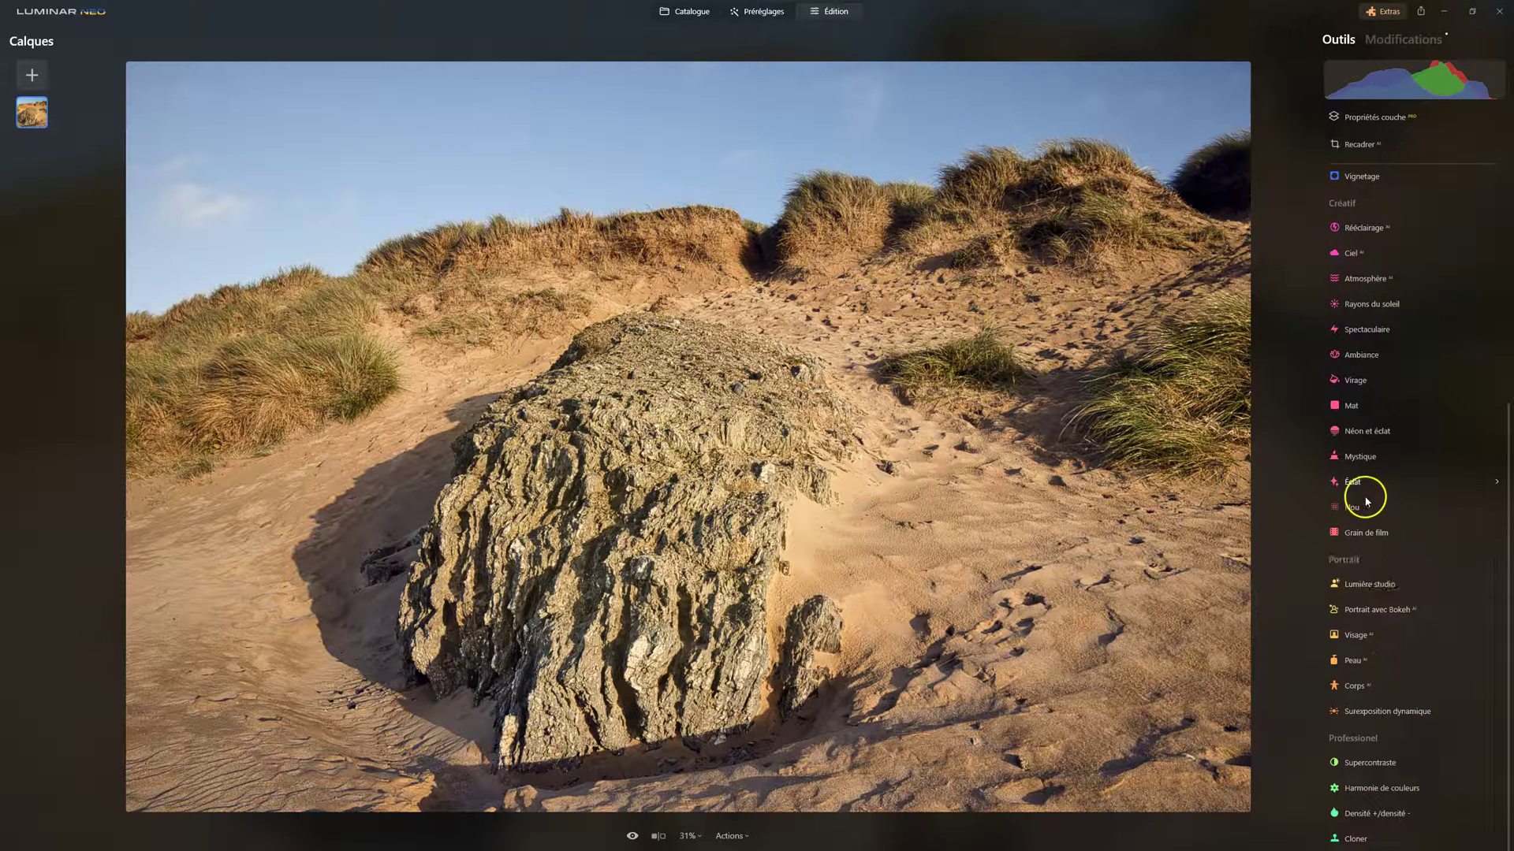
{"action": "left_click", "coordinate": [1358, 465]}
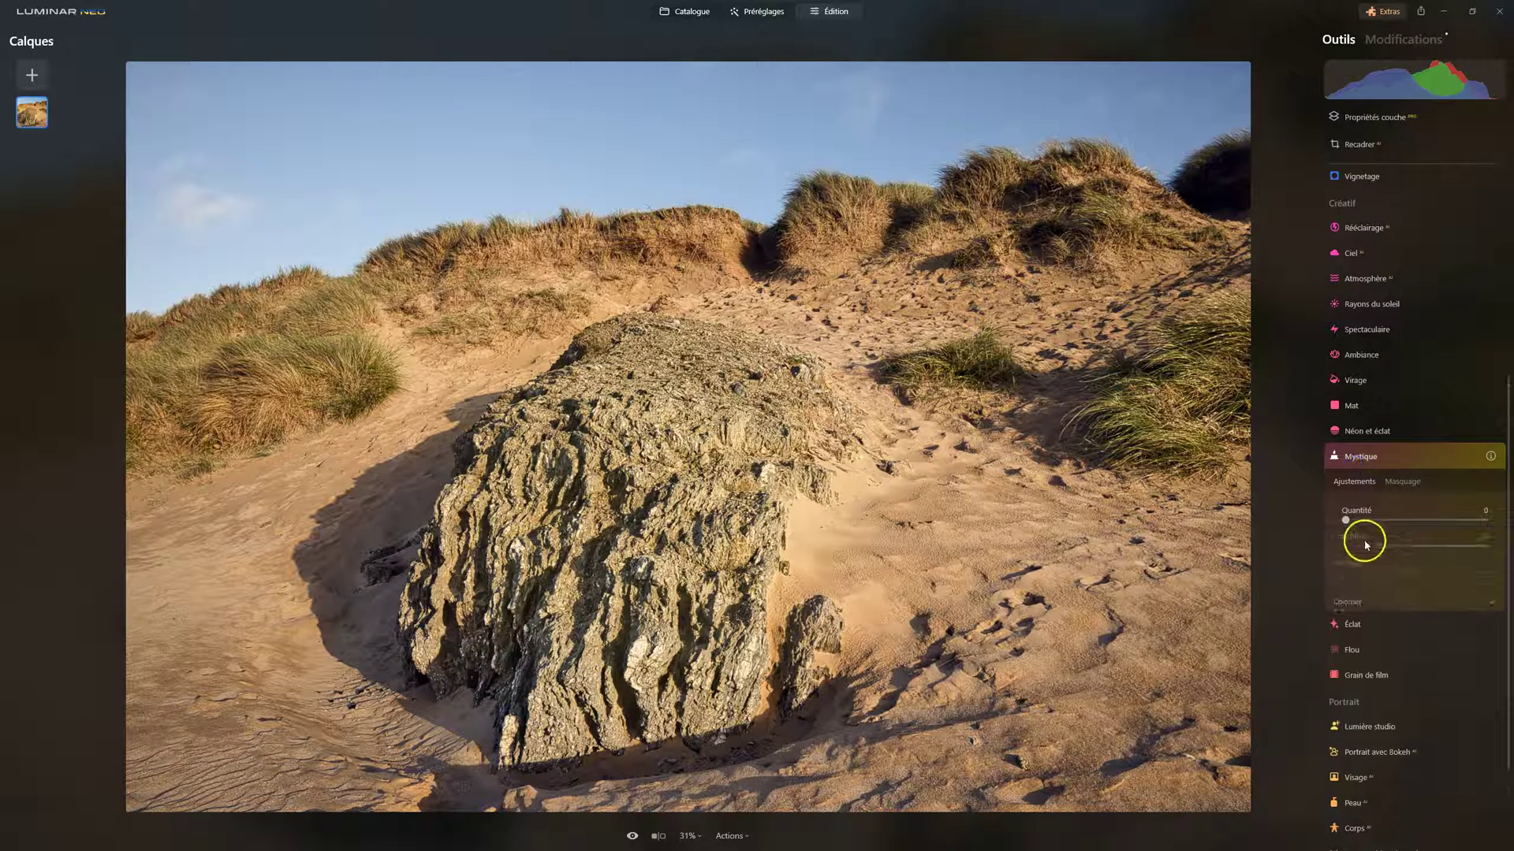
{"action": "left_click_drag", "start_coordinate": [1346, 521], "coordinate": [1405, 525]}
{"action": "left_click_drag", "start_coordinate": [1404, 526], "coordinate": [1437, 521]}
{"action": "left_click", "coordinate": [1456, 455]}
{"action": "left_click", "coordinate": [1456, 456]}
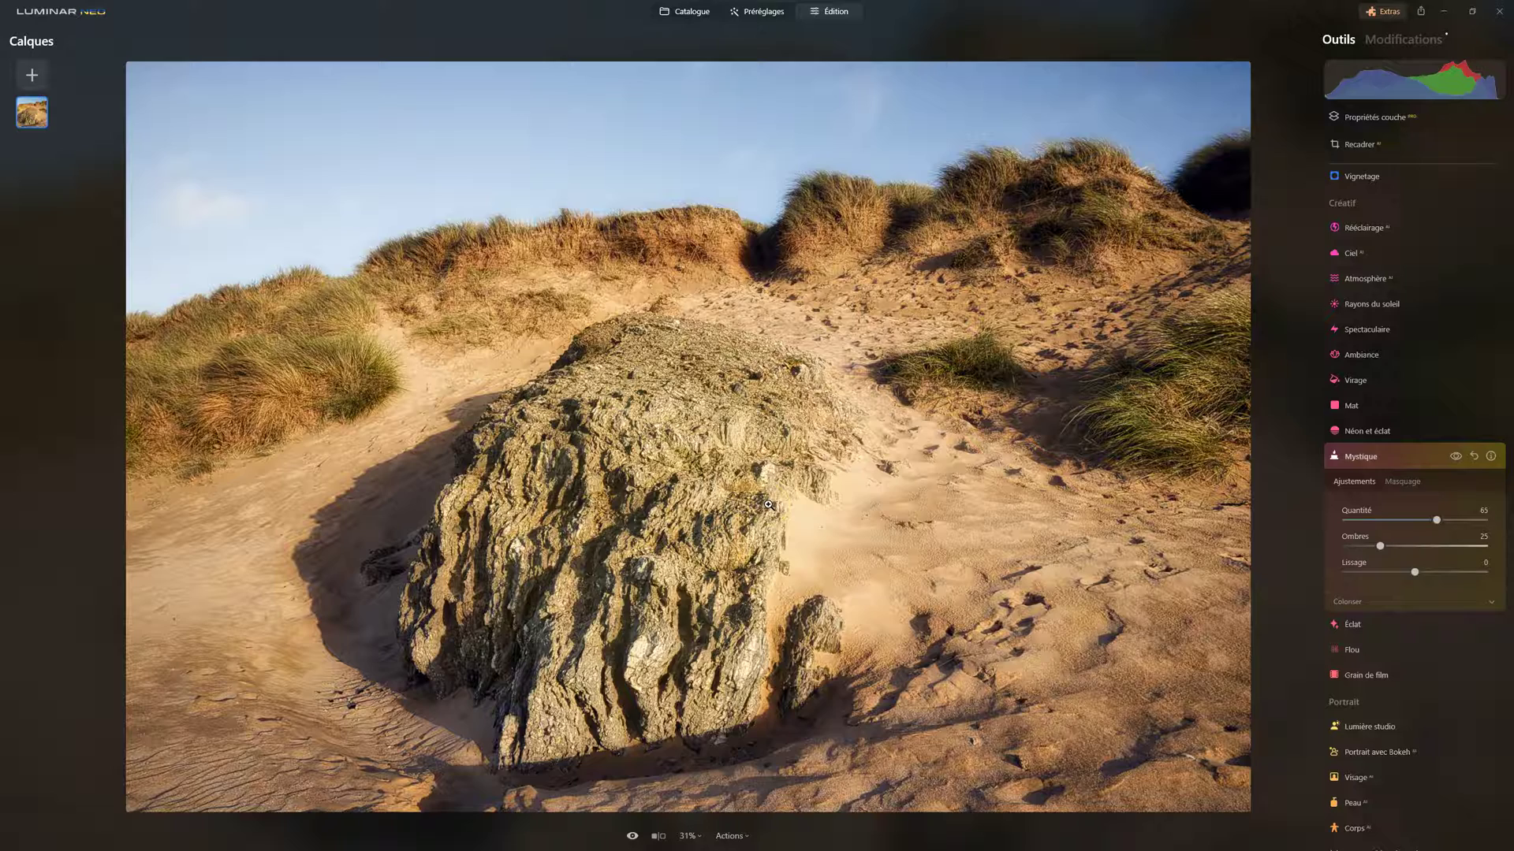
{"action": "left_click_drag", "start_coordinate": [1379, 546], "coordinate": [1430, 566]}
{"action": "left_click", "coordinate": [1415, 573]}
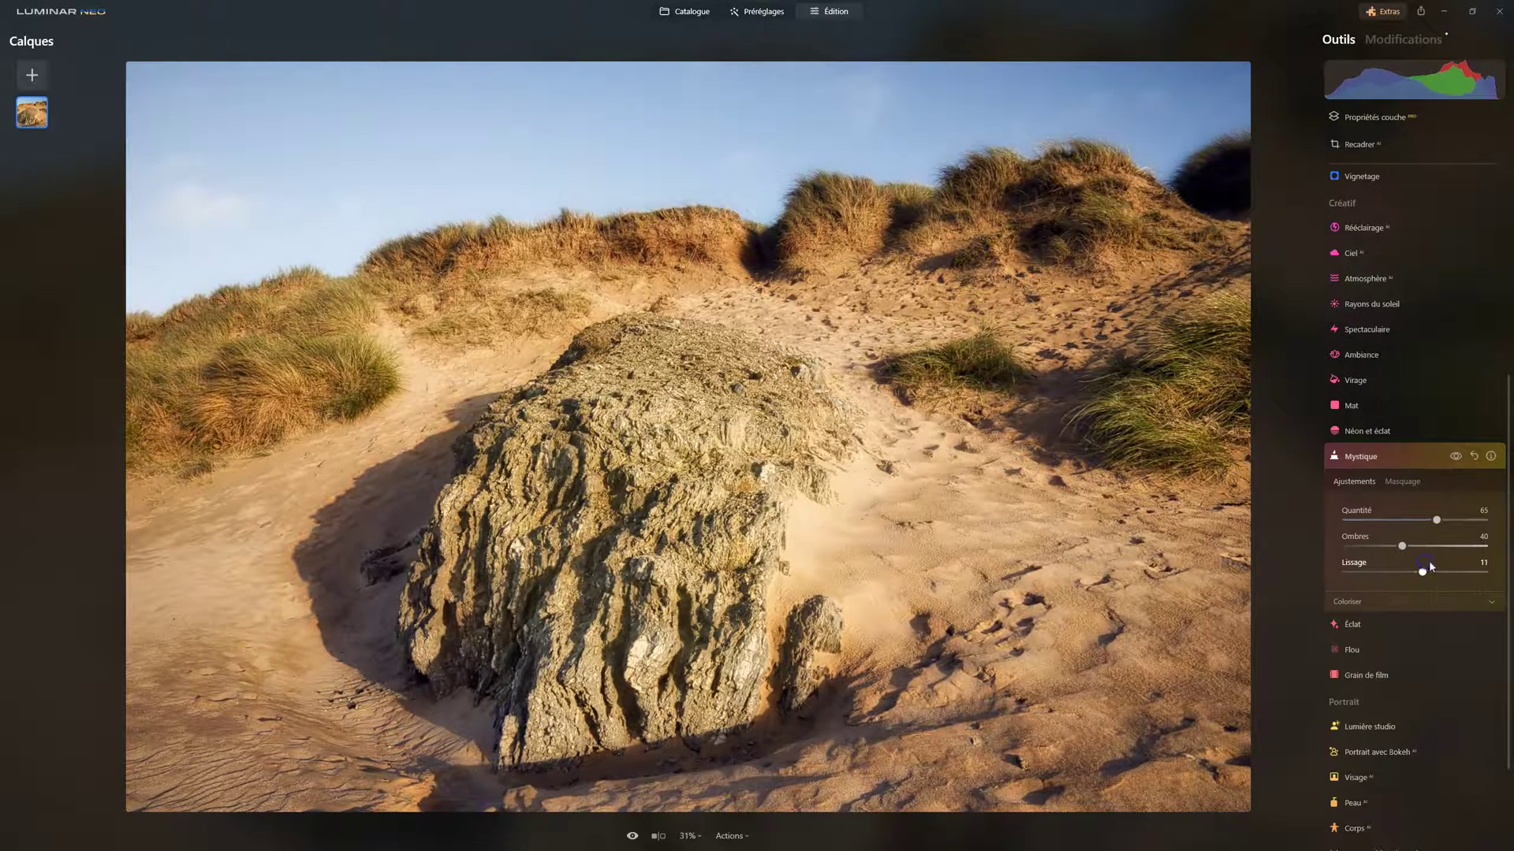
Step: In Mystique's color options, try a lower Saturation, reset it to 0, and set Chaleur to -40
{"action": "left_click", "coordinate": [1356, 603]}
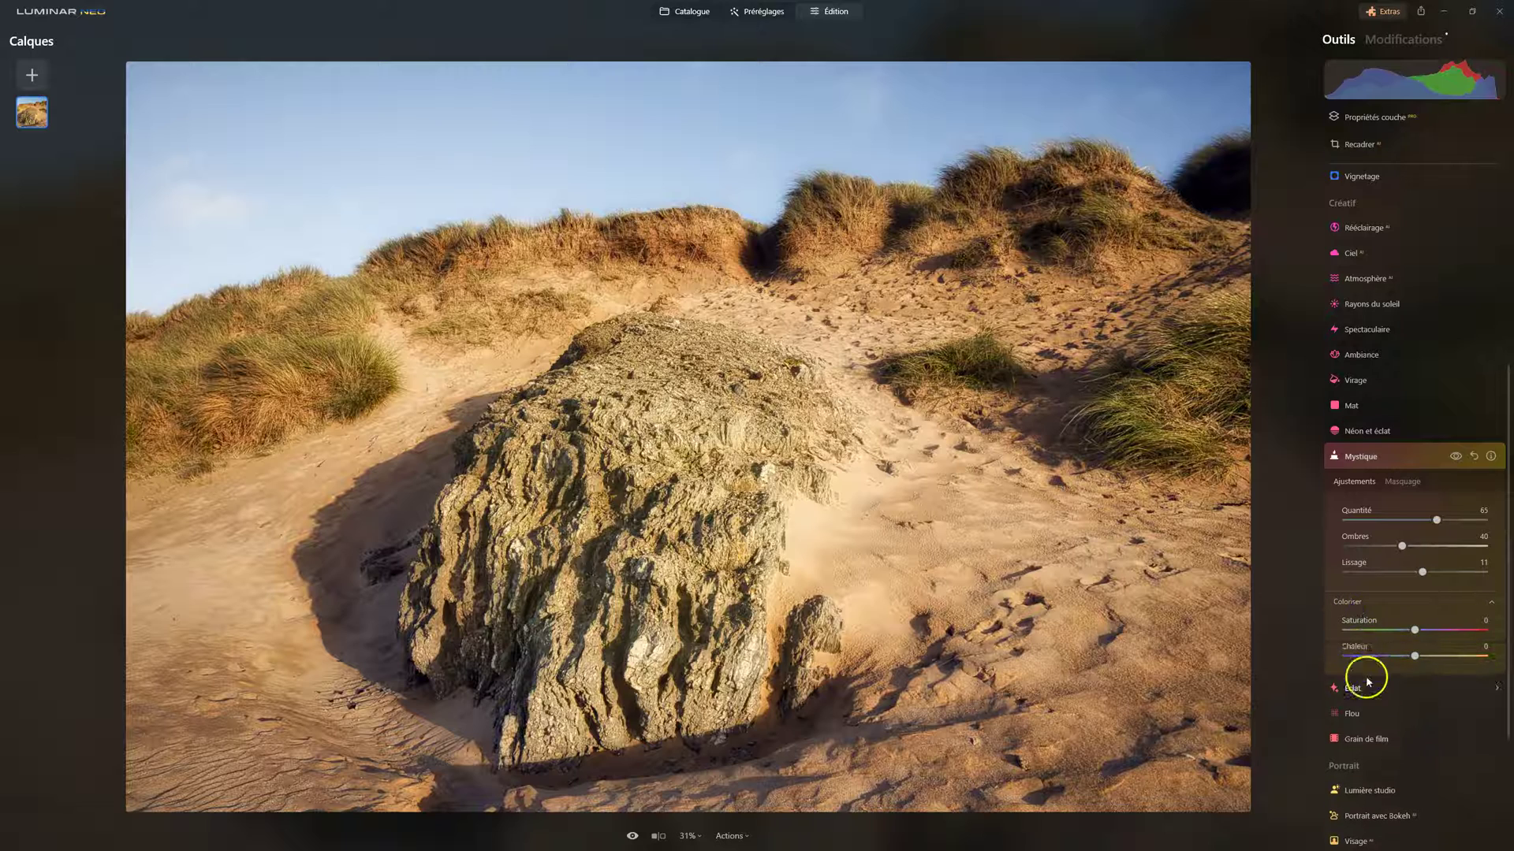
{"action": "left_click_drag", "start_coordinate": [1414, 631], "coordinate": [1382, 630]}
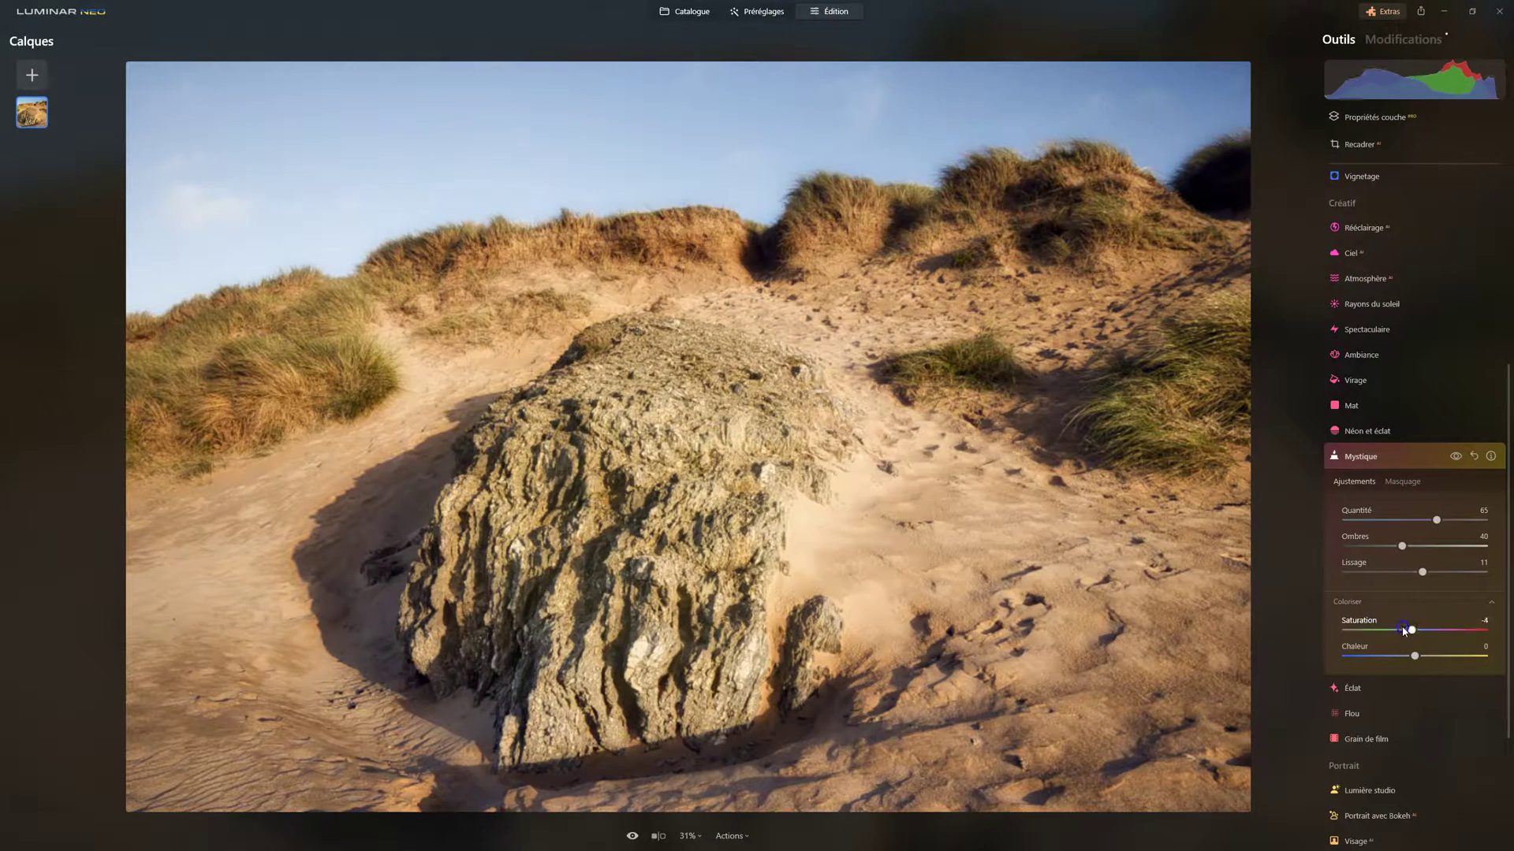
{"action": "double_click", "coordinate": [1396, 629]}
{"action": "left_click", "coordinate": [1416, 657]}
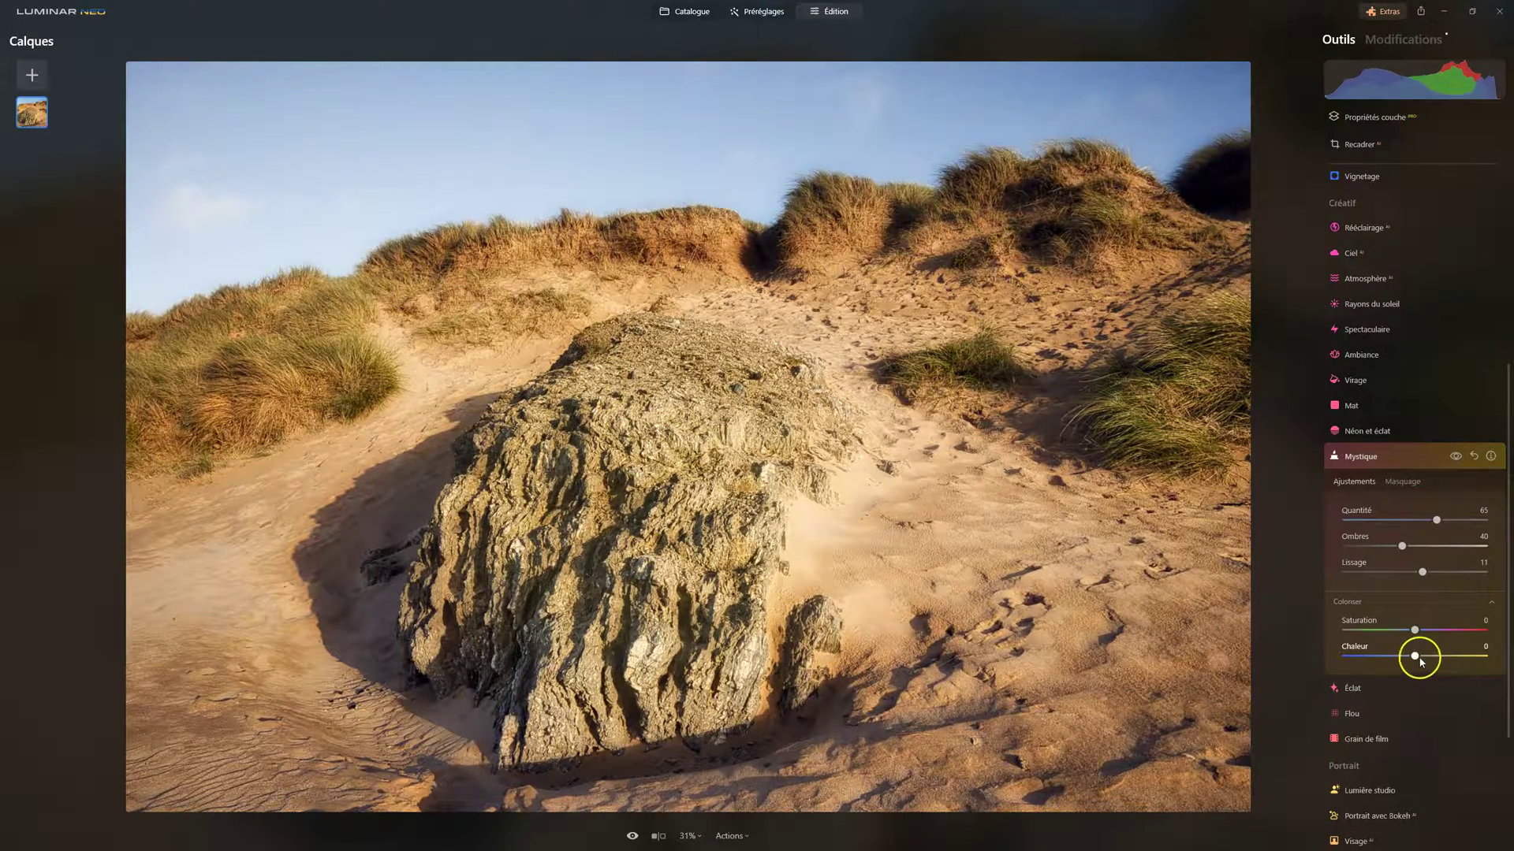
{"action": "mouse_move", "coordinate": [1416, 657]}
{"action": "left_mouse_down"}
{"action": "mouse_move", "coordinate": [1380, 654]}
{"action": "mouse_move", "coordinate": [1400, 661]}
{"action": "left_mouse_up"}
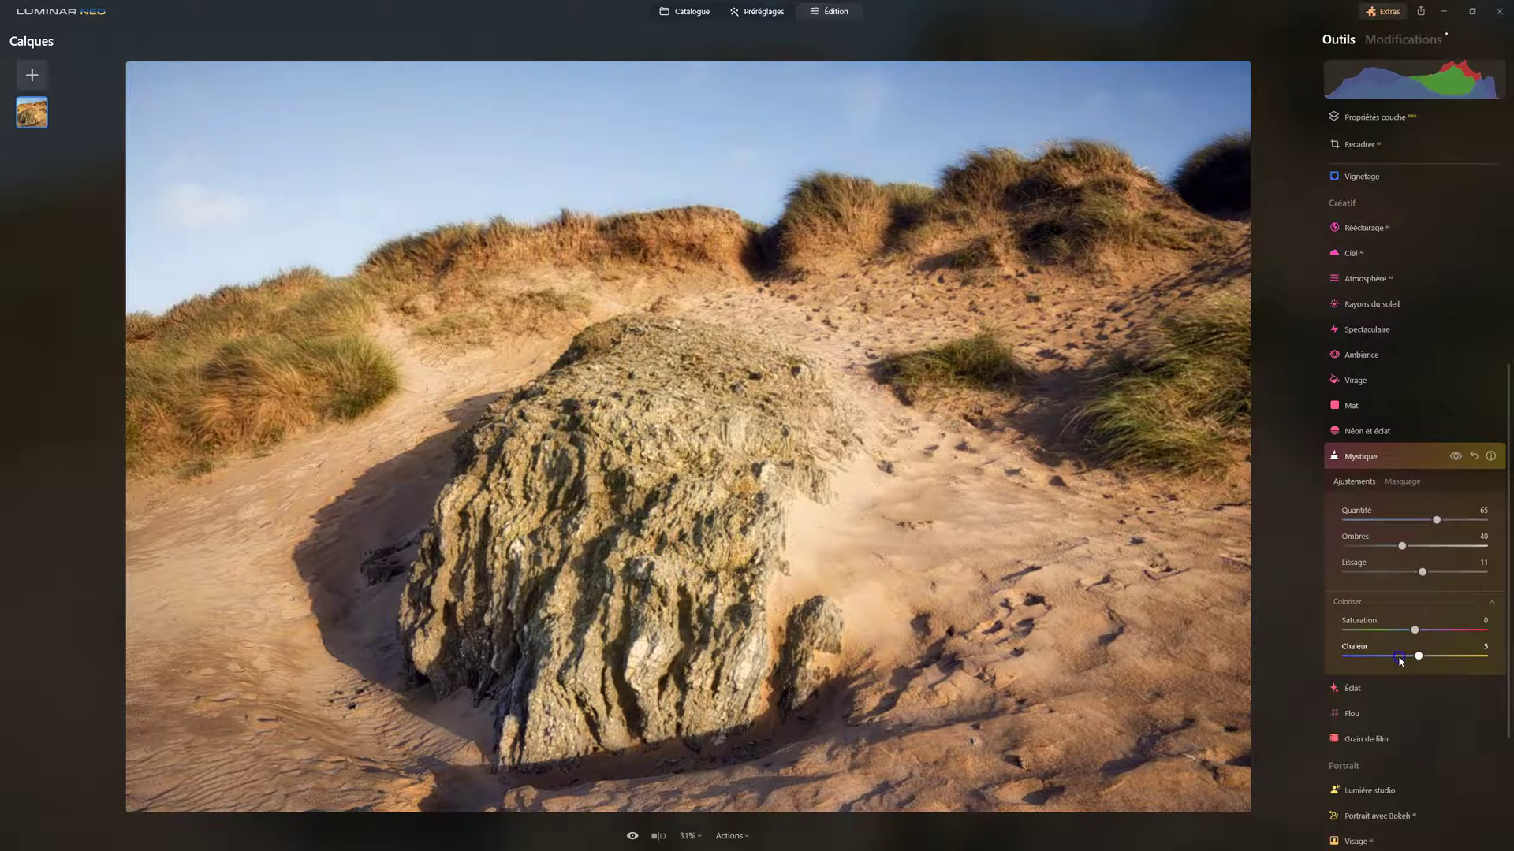
Step: Compare the photo with and without the Mystique effect several times, and set its Lissage to -24
{"action": "left_click", "coordinate": [1456, 457]}
{"action": "left_click", "coordinate": [1456, 456]}
{"action": "left_click", "coordinate": [1456, 457]}
{"action": "left_click", "coordinate": [1456, 457]}
{"action": "left_click", "coordinate": [1456, 456]}
{"action": "left_click", "coordinate": [1433, 517]}
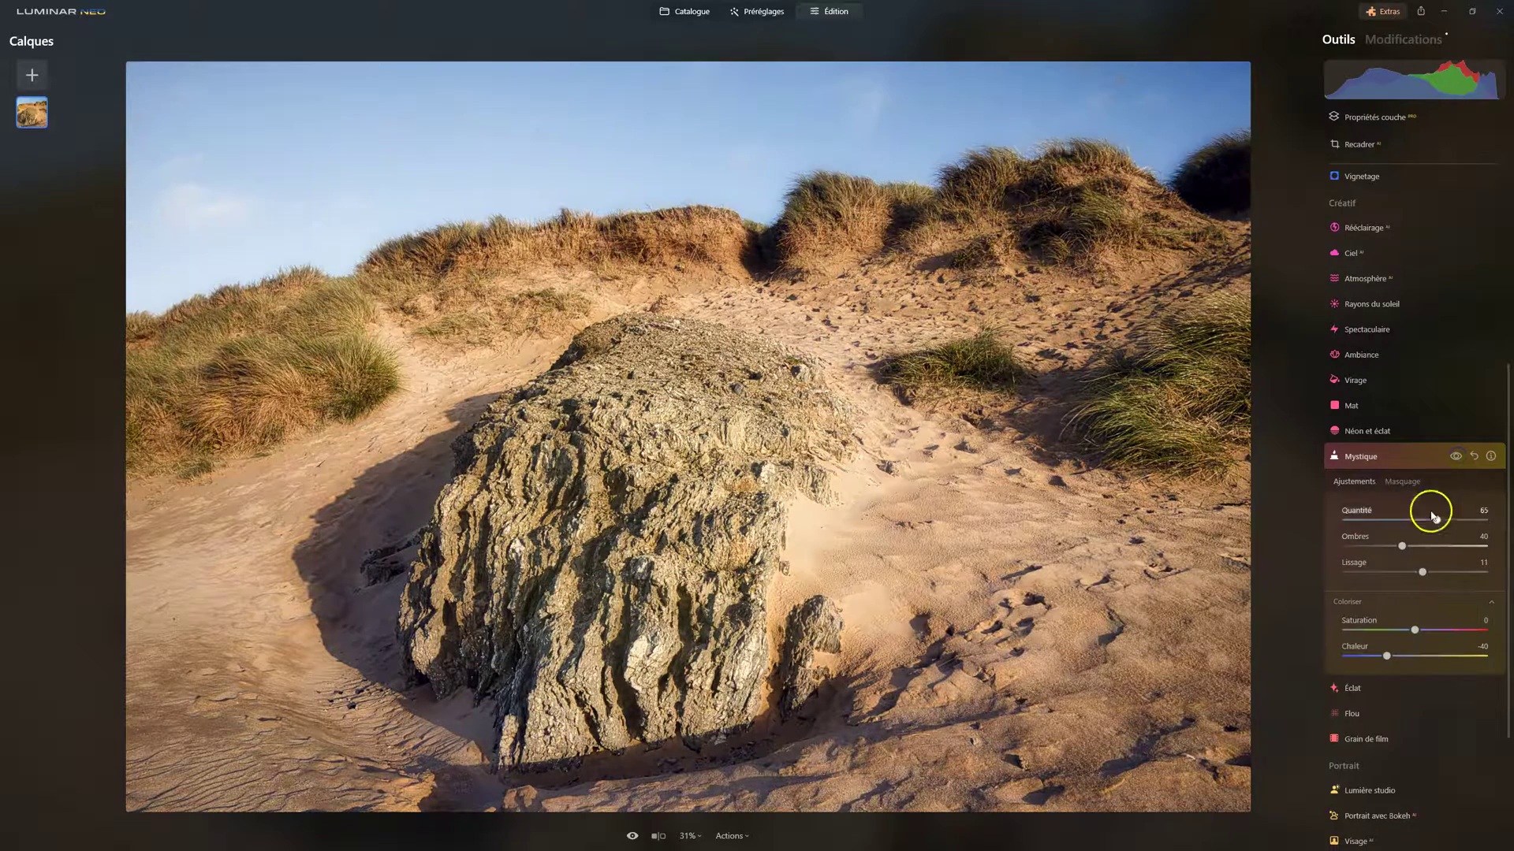
{"action": "left_click_drag", "start_coordinate": [1419, 576], "coordinate": [1401, 570]}
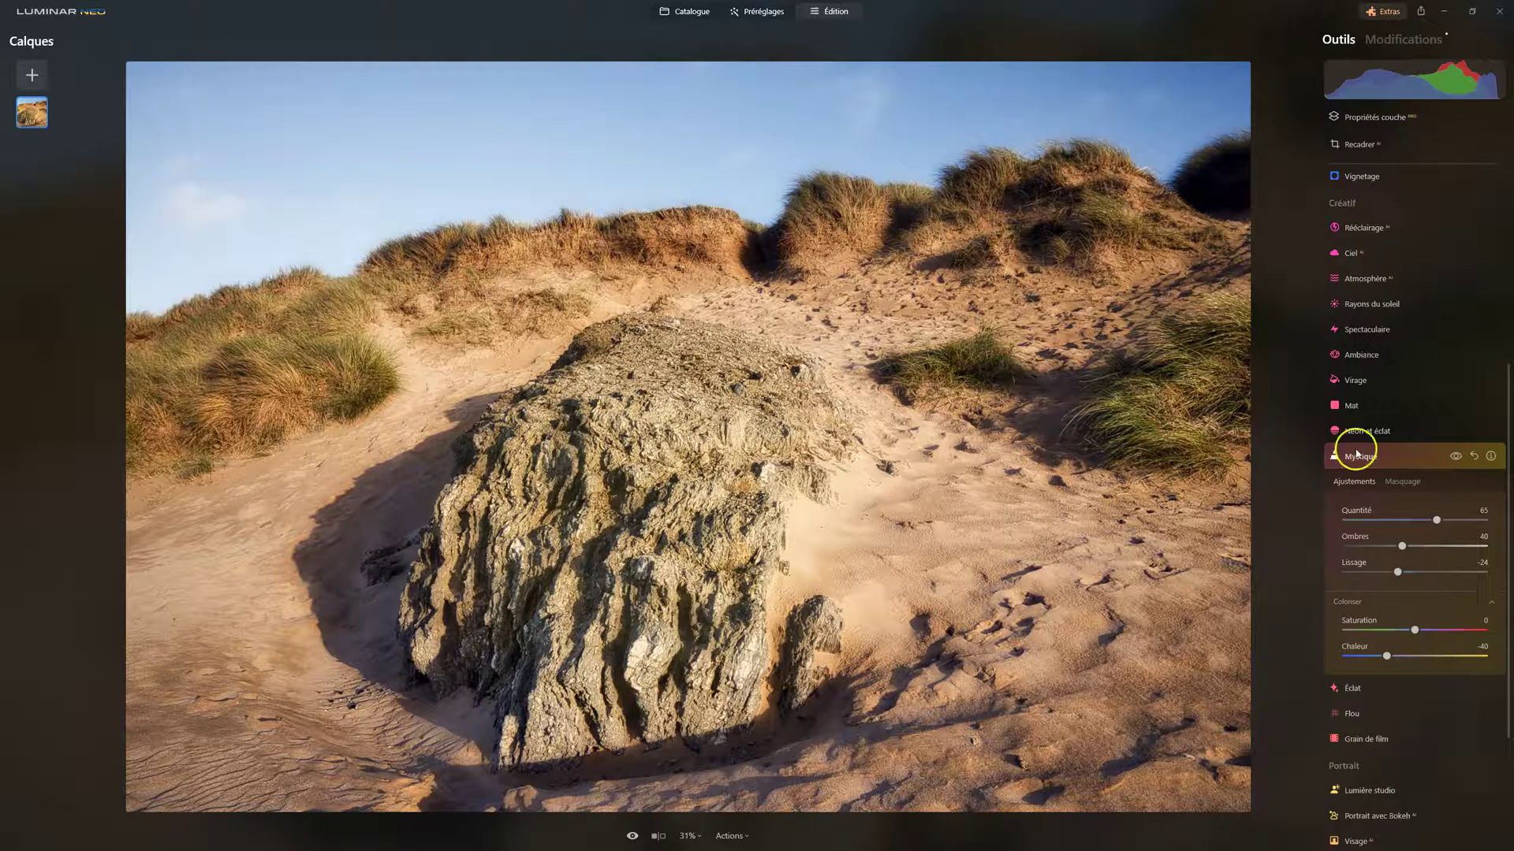
Step: Add a large radial gradient mask centred on the rock for Mystique, and invert it to target the surroundings
{"action": "left_click", "coordinate": [1401, 481]}
{"action": "scroll", "coordinate": [1411, 447], "scroll_direction": "down", "scroll_amount": 2}
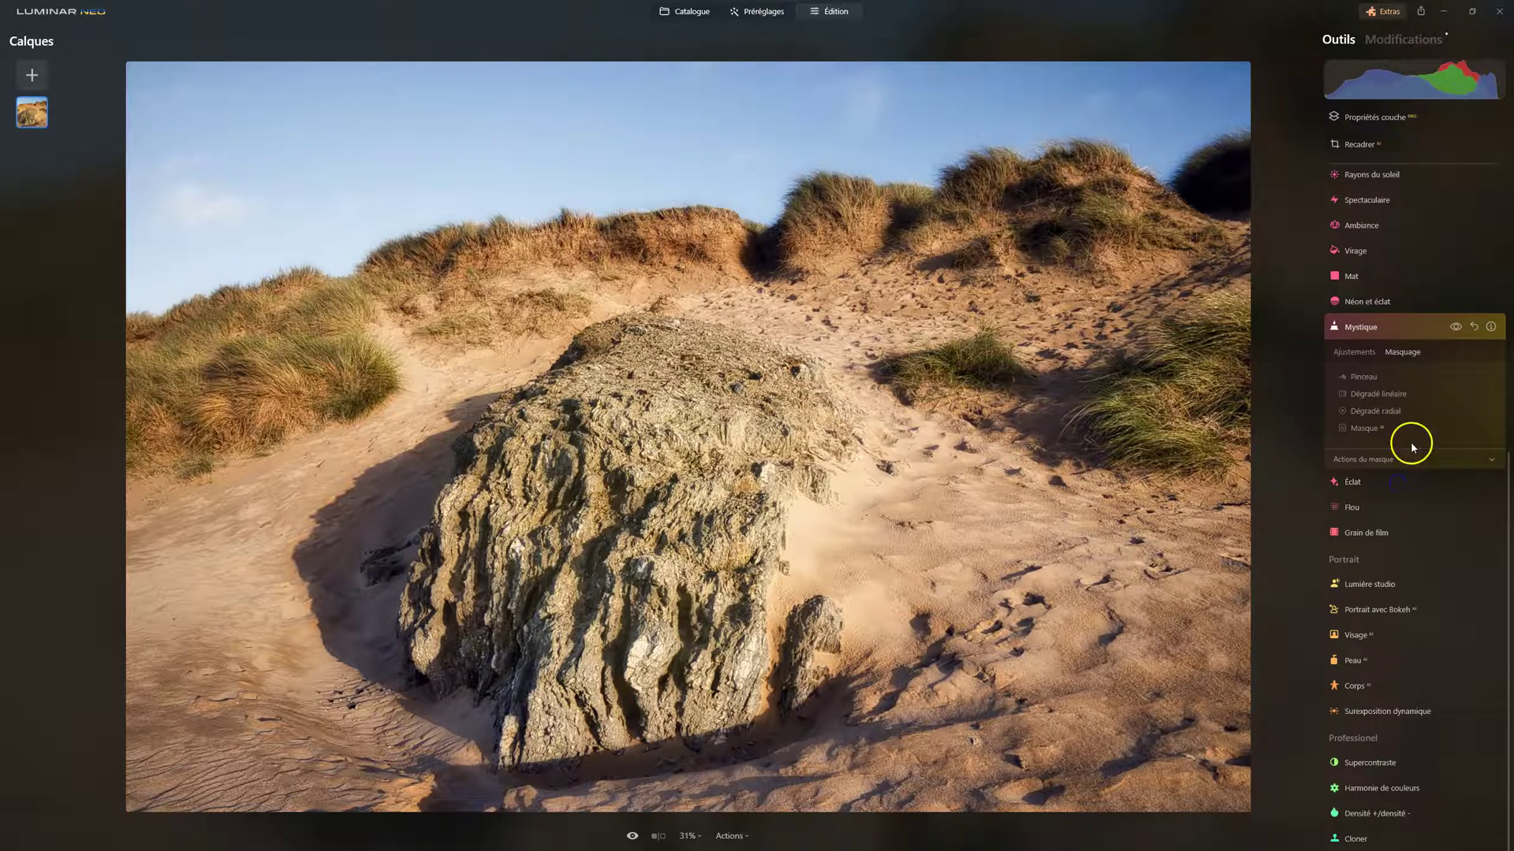
{"action": "left_click", "coordinate": [1374, 411]}
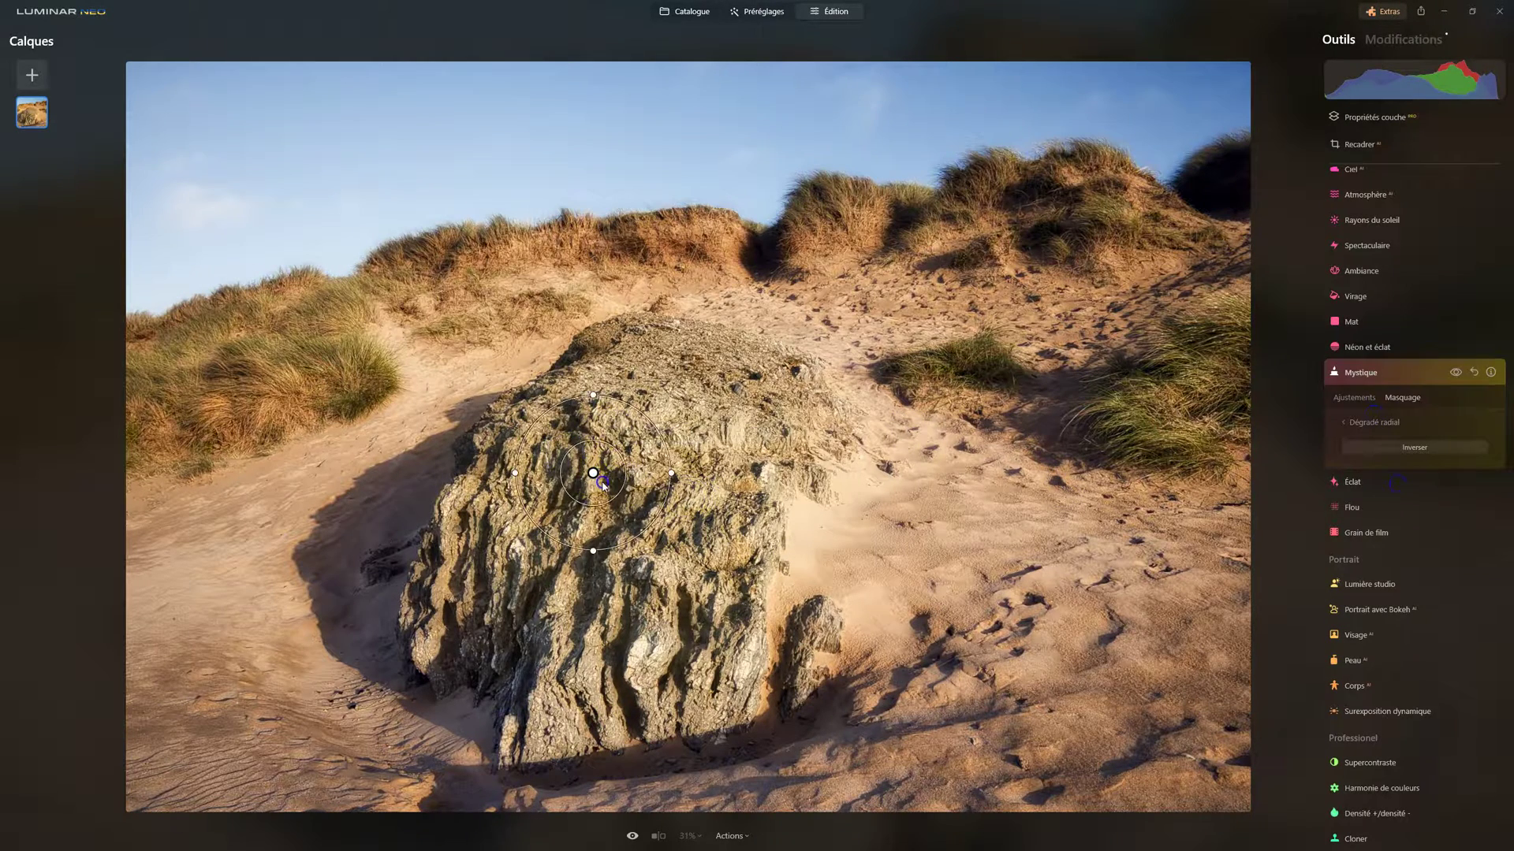
{"action": "left_click_drag", "start_coordinate": [592, 473], "coordinate": [717, 552]}
{"action": "left_click_drag", "start_coordinate": [591, 475], "coordinate": [617, 533]}
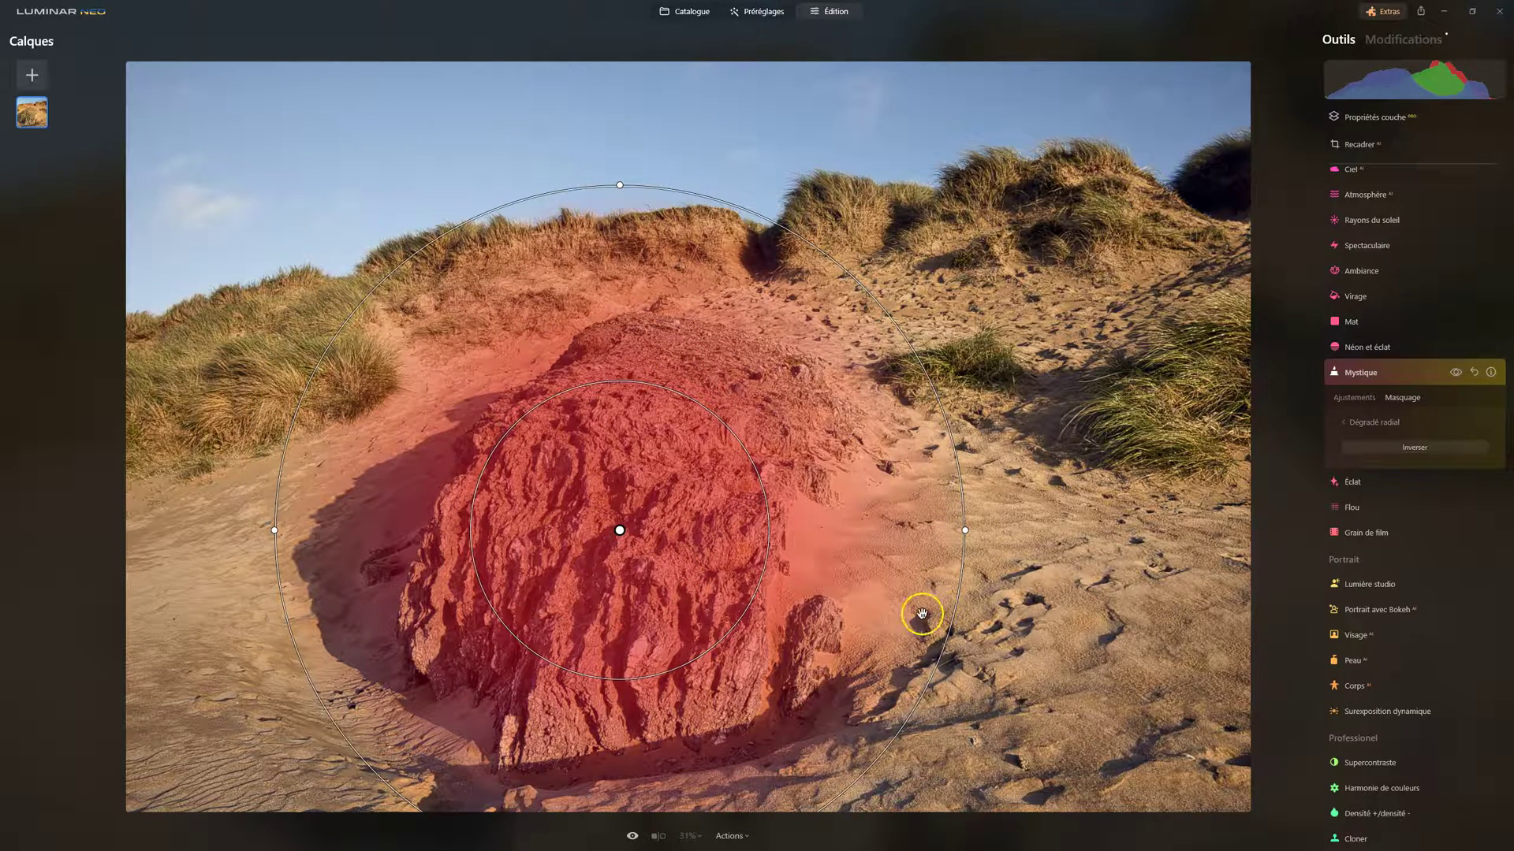
{"action": "left_click", "coordinate": [1399, 445]}
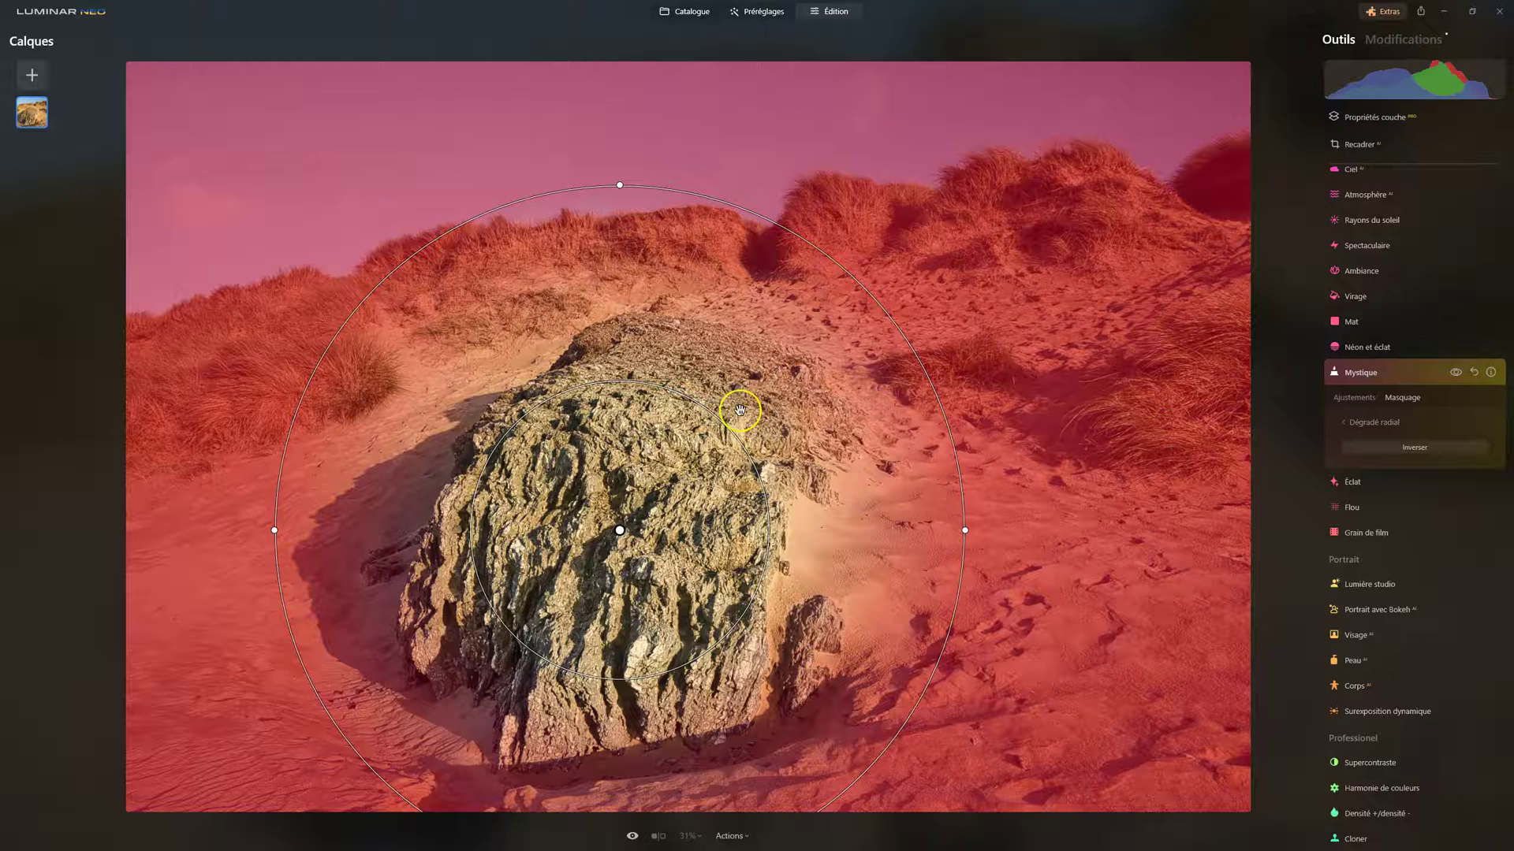
Step: Shift Mystique's radial gradient mask slightly toward the rock's lower left, enlarge its outer ring, and compare the photo with and without Mystique
{"action": "left_click_drag", "start_coordinate": [619, 531], "coordinate": [598, 550]}
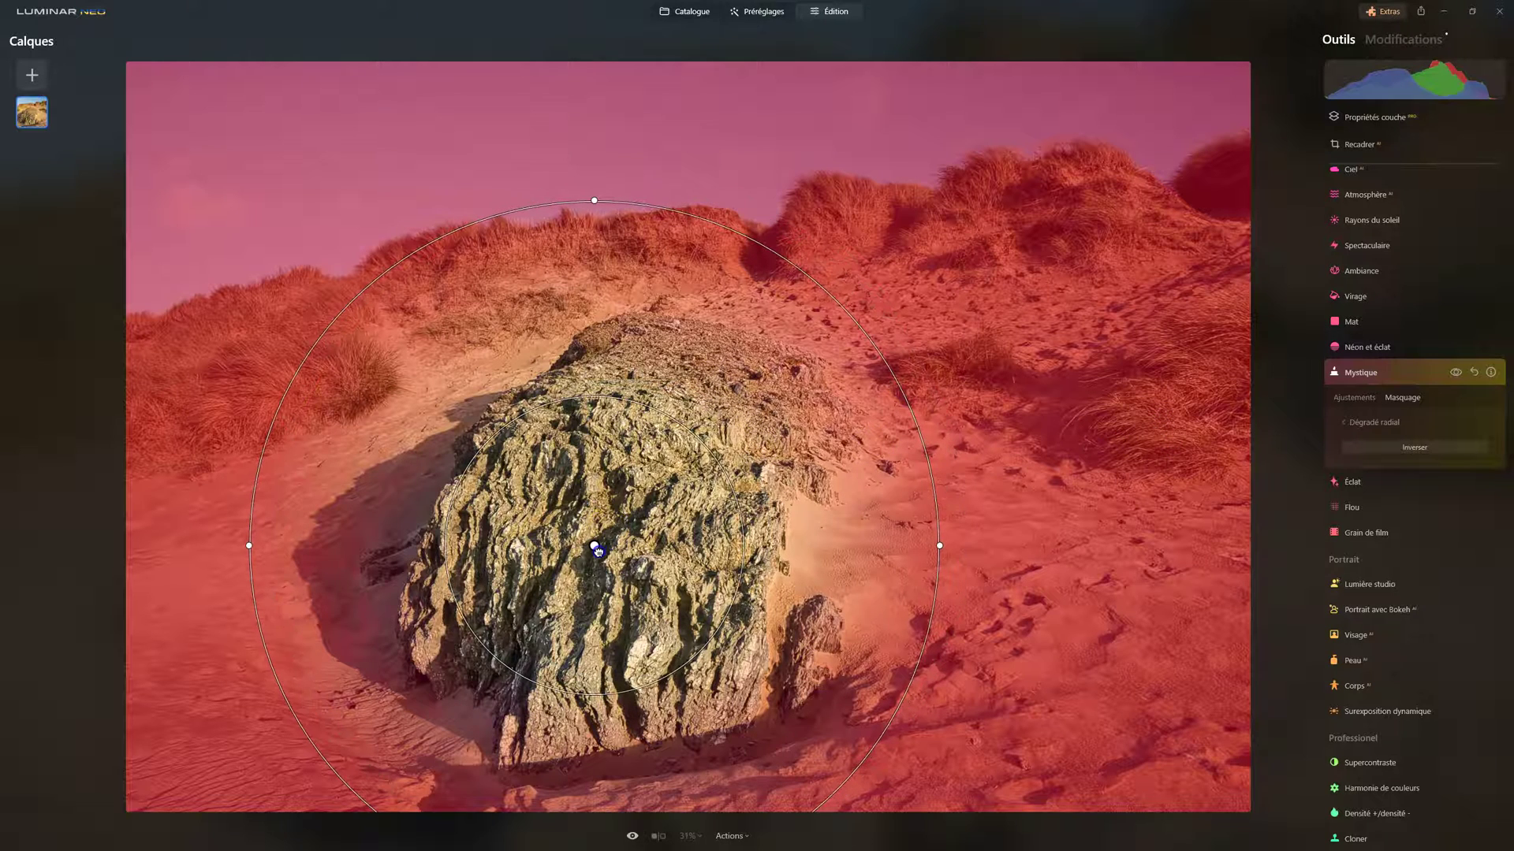
{"action": "left_click_drag", "start_coordinate": [878, 352], "coordinate": [963, 348]}
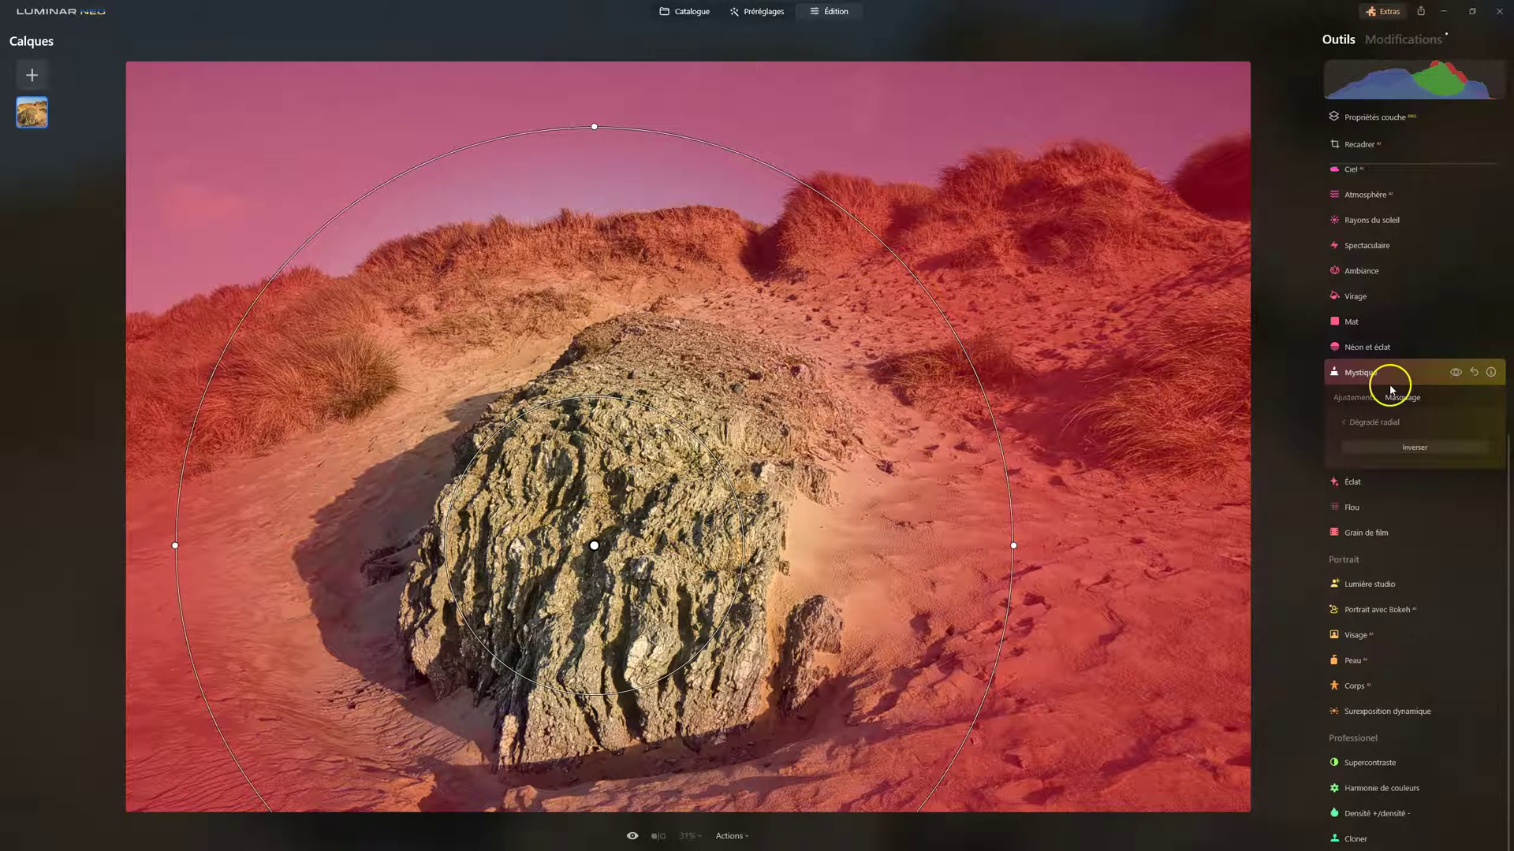
{"action": "left_click", "coordinate": [1356, 397]}
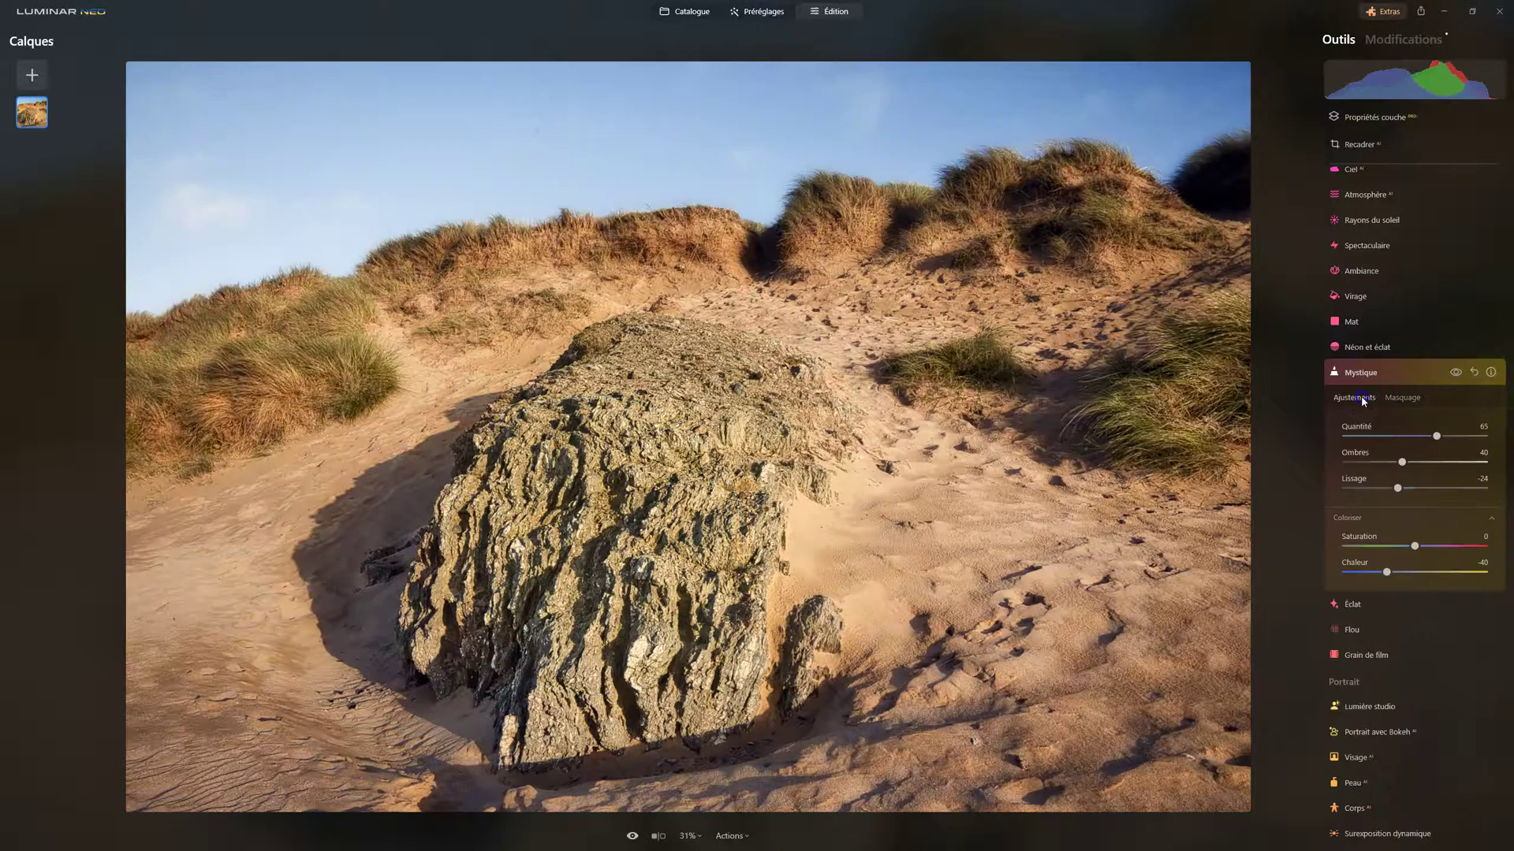
{"action": "left_click", "coordinate": [1455, 372]}
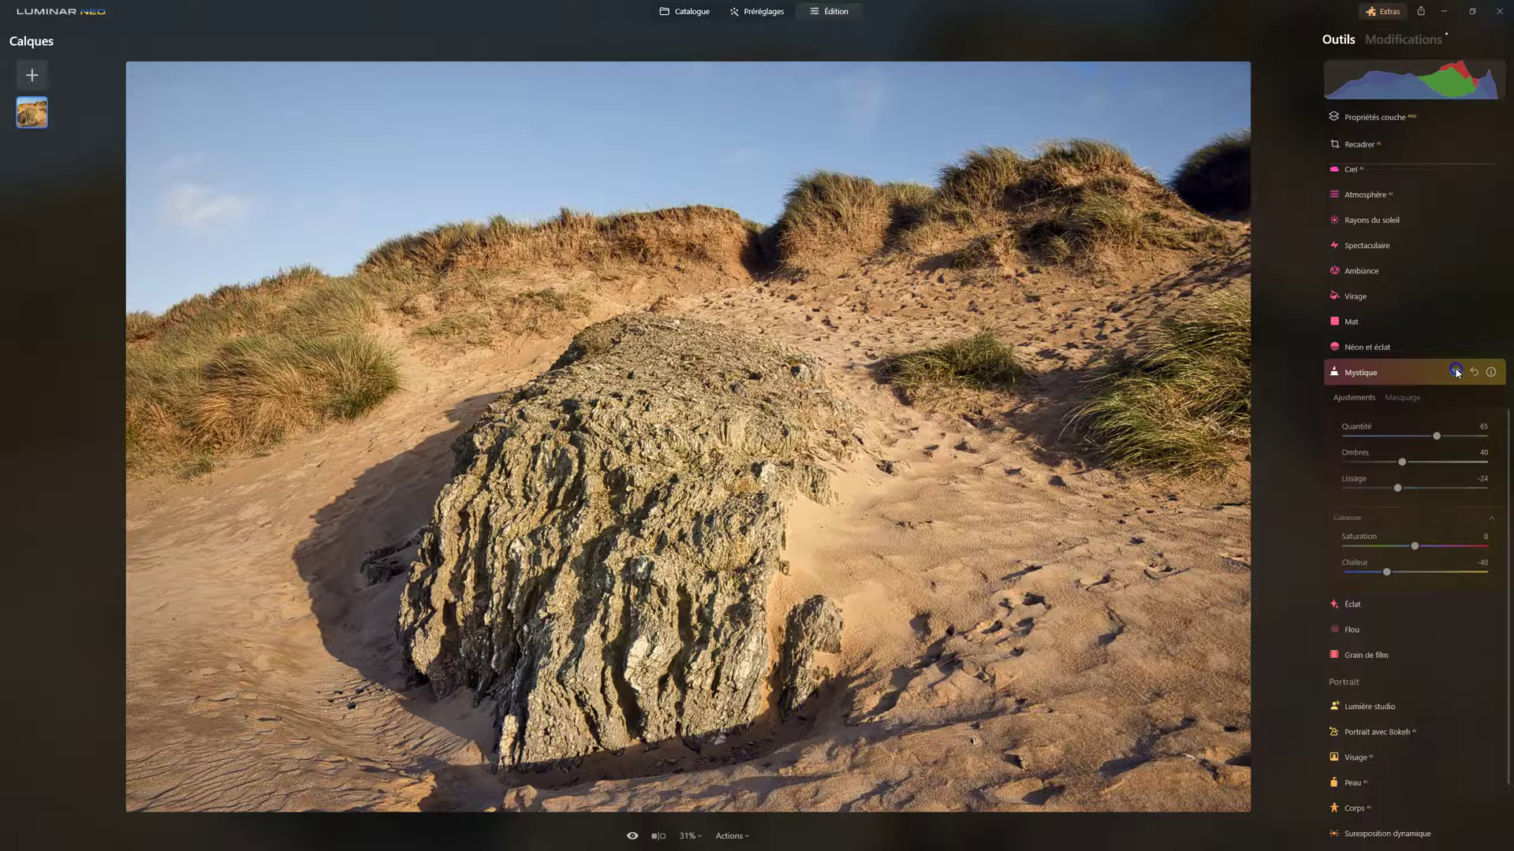
{"action": "left_click", "coordinate": [1385, 377]}
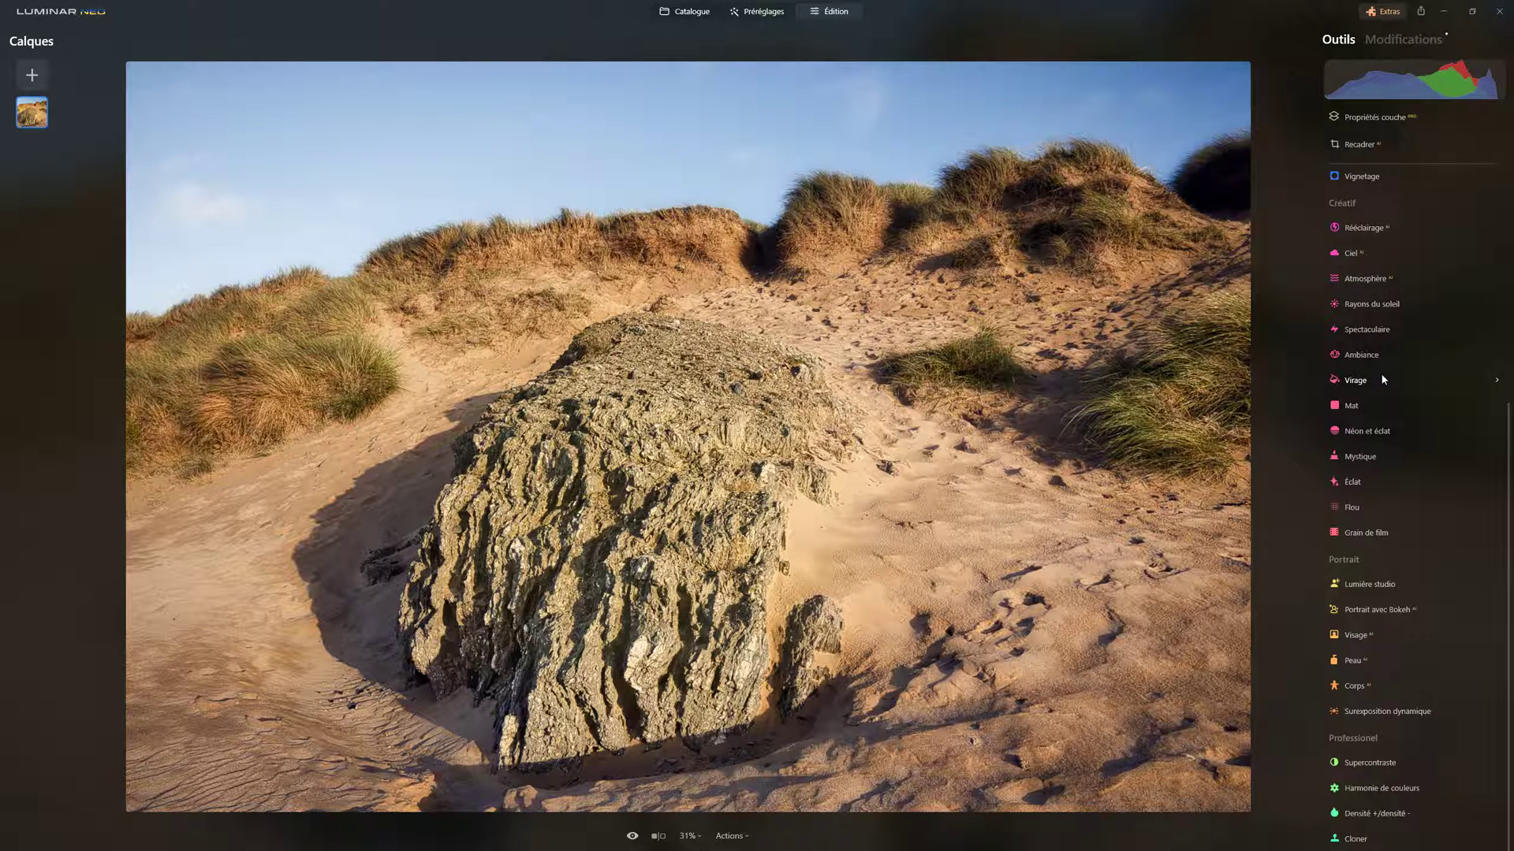
Step: Compare the original and edited photo in the before/after split view, sweeping the divider across the whole image
{"action": "left_click", "coordinate": [660, 837]}
{"action": "left_click_drag", "start_coordinate": [194, 449], "coordinate": [1188, 438]}
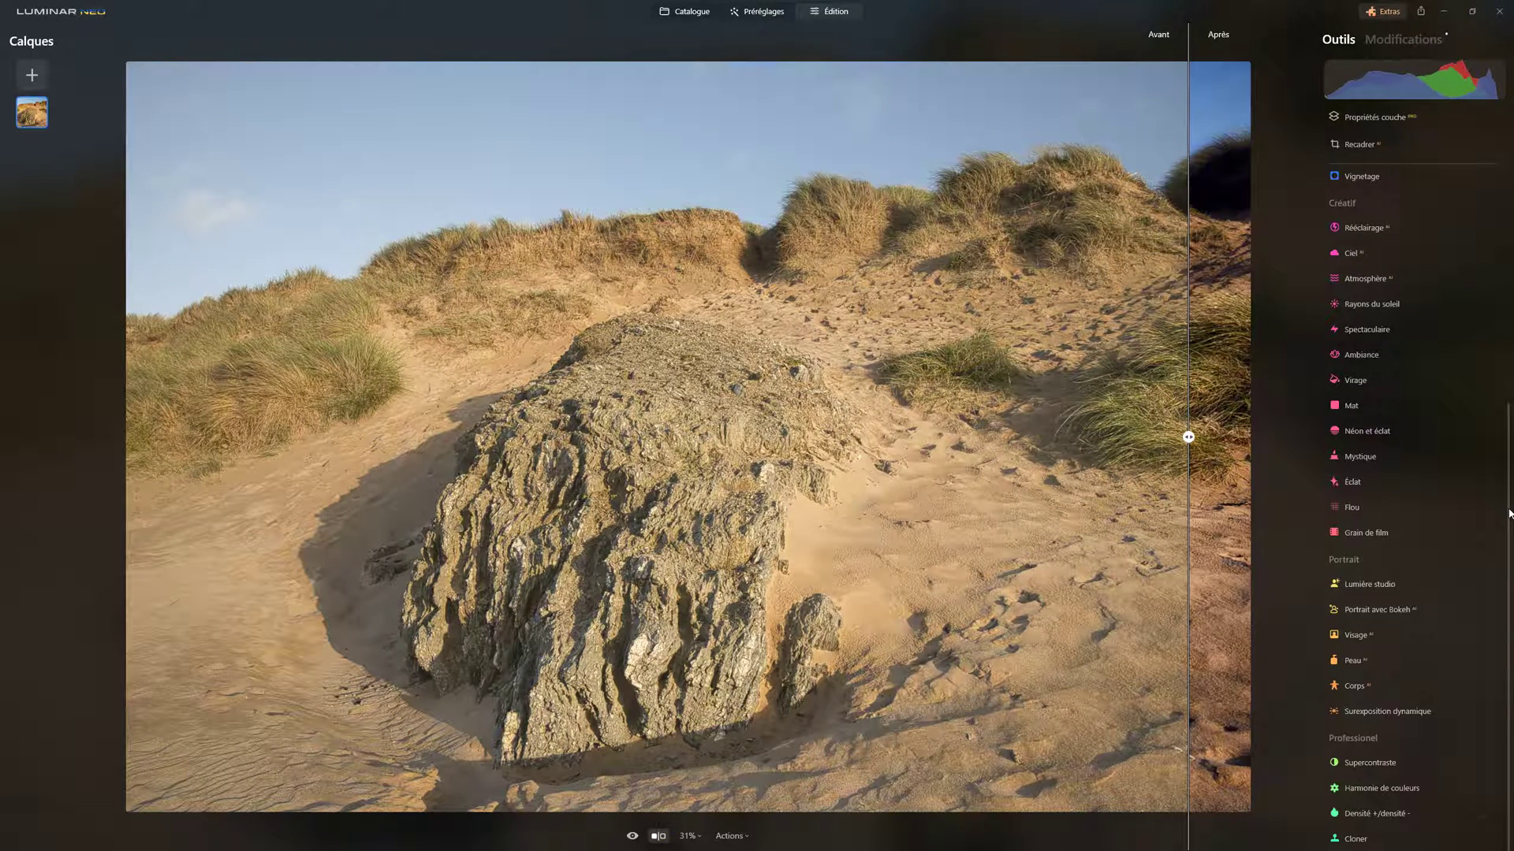
{"action": "left_click_drag", "start_coordinate": [1189, 435], "coordinate": [295, 383]}
{"action": "left_click", "coordinate": [658, 836]}
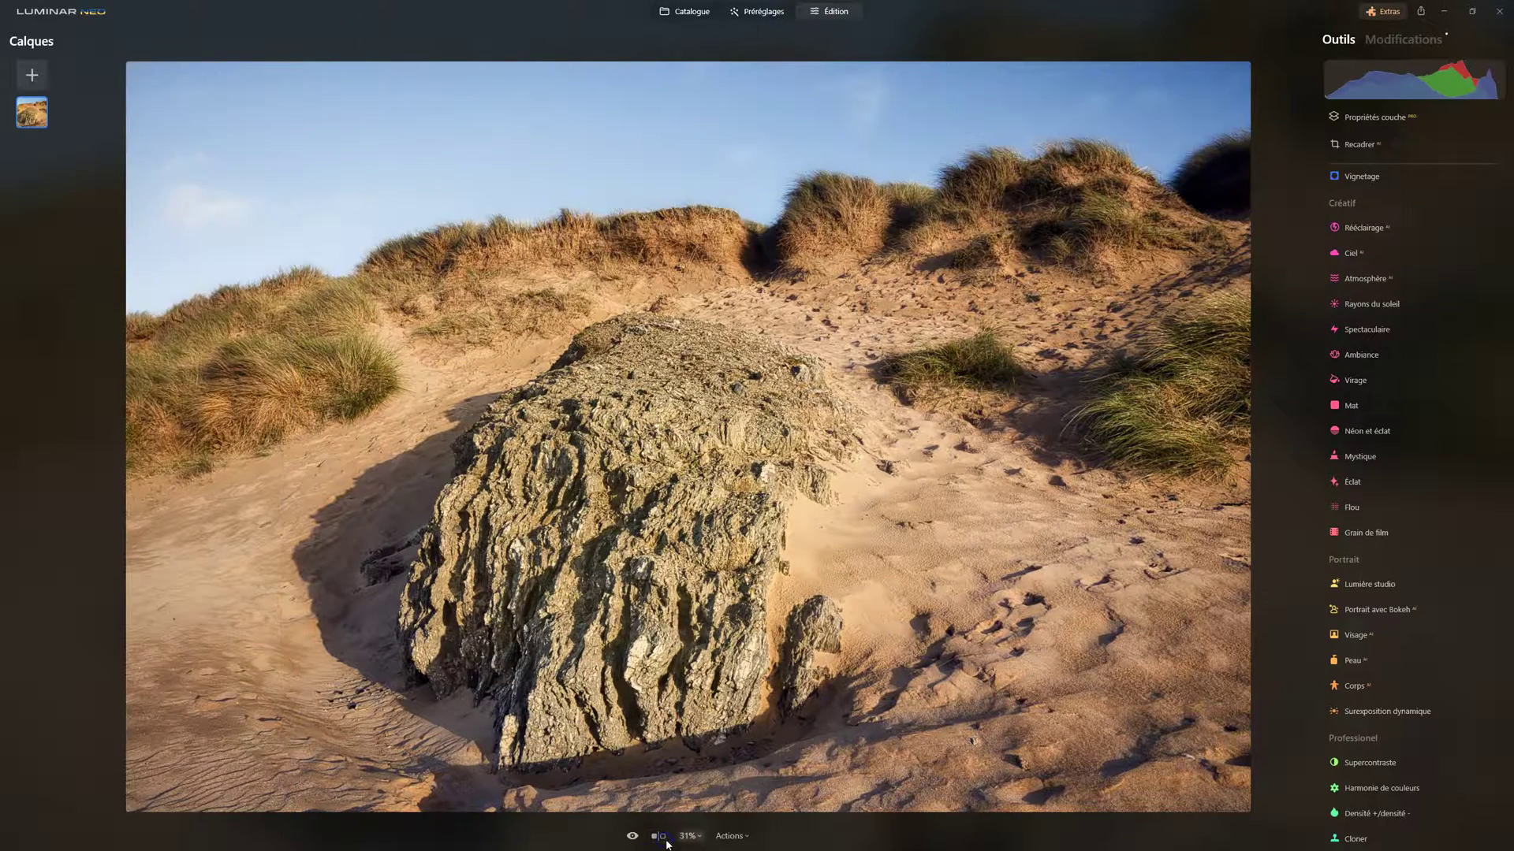
Step: Add a vignette with its subject point on the rock, Quantité -77, Taille 0 and Progressivité 100
{"action": "scroll", "coordinate": [1459, 455], "scroll_direction": "up", "scroll_amount": 3}
{"action": "left_click", "coordinate": [1455, 459]}
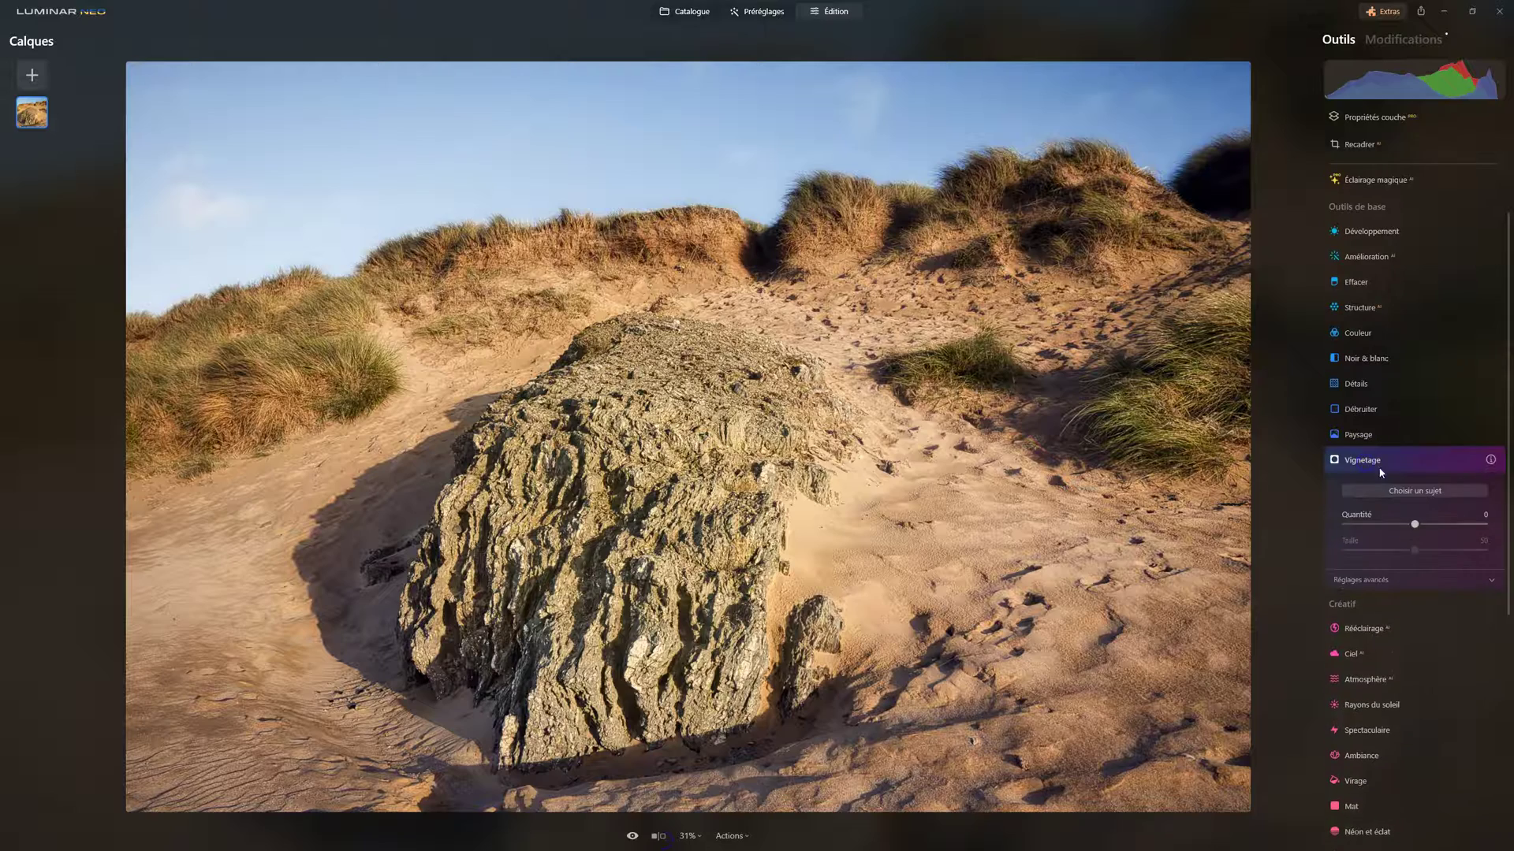
{"action": "left_click", "coordinate": [1417, 491]}
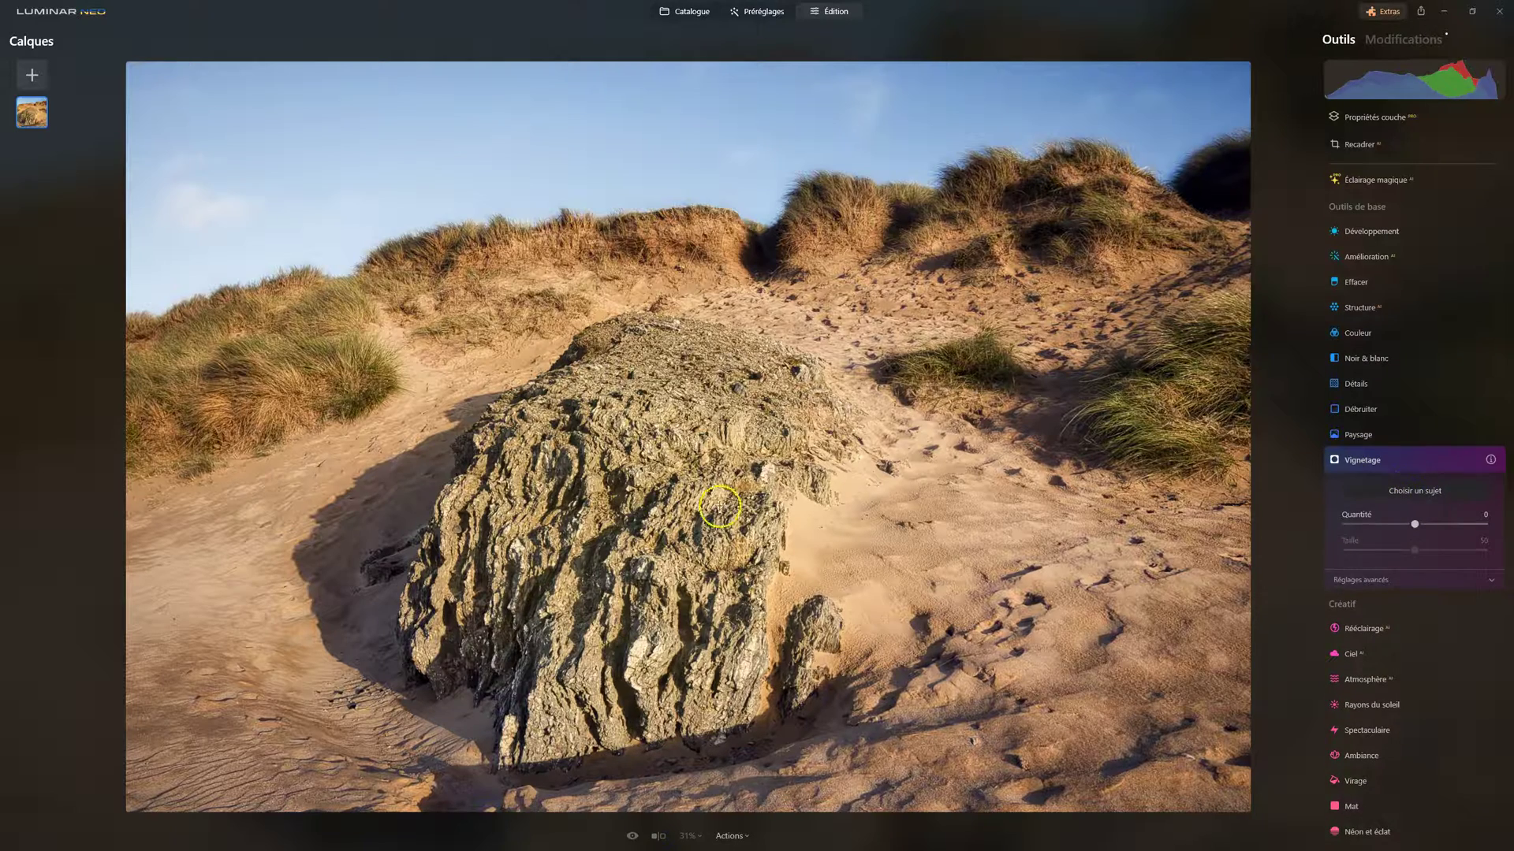
{"action": "left_click", "coordinate": [620, 503]}
{"action": "left_click_drag", "start_coordinate": [1412, 523], "coordinate": [1345, 550]}
{"action": "left_click", "coordinate": [1378, 580]}
{"action": "left_click_drag", "start_coordinate": [1414, 634], "coordinate": [1507, 634]}
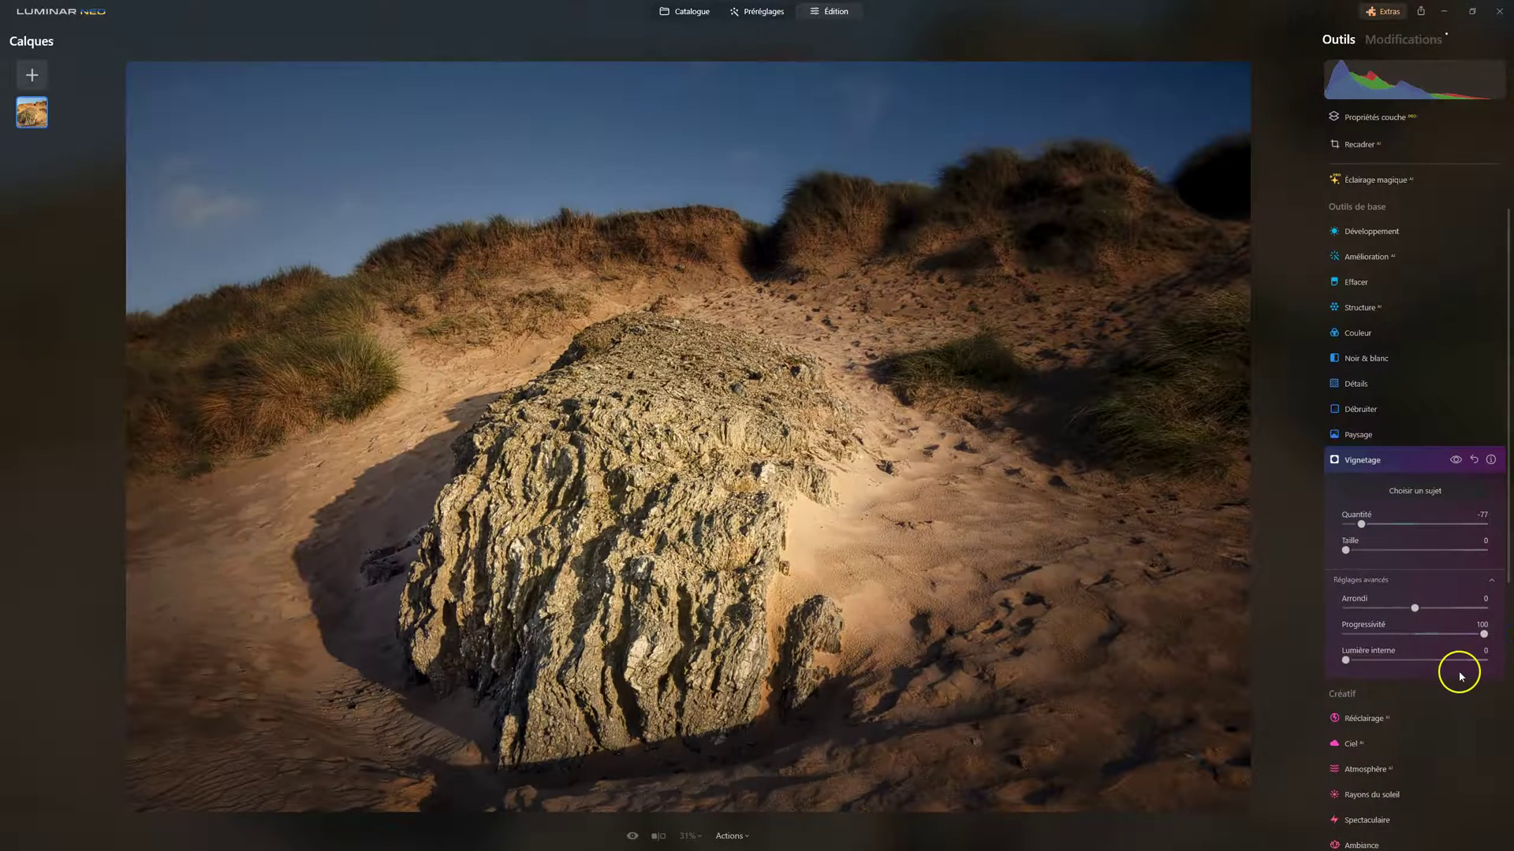
Step: Set the vignette's Lumière interne to 11 and its Quantité to -54
{"action": "left_click_drag", "start_coordinate": [1346, 660], "coordinate": [1366, 660]}
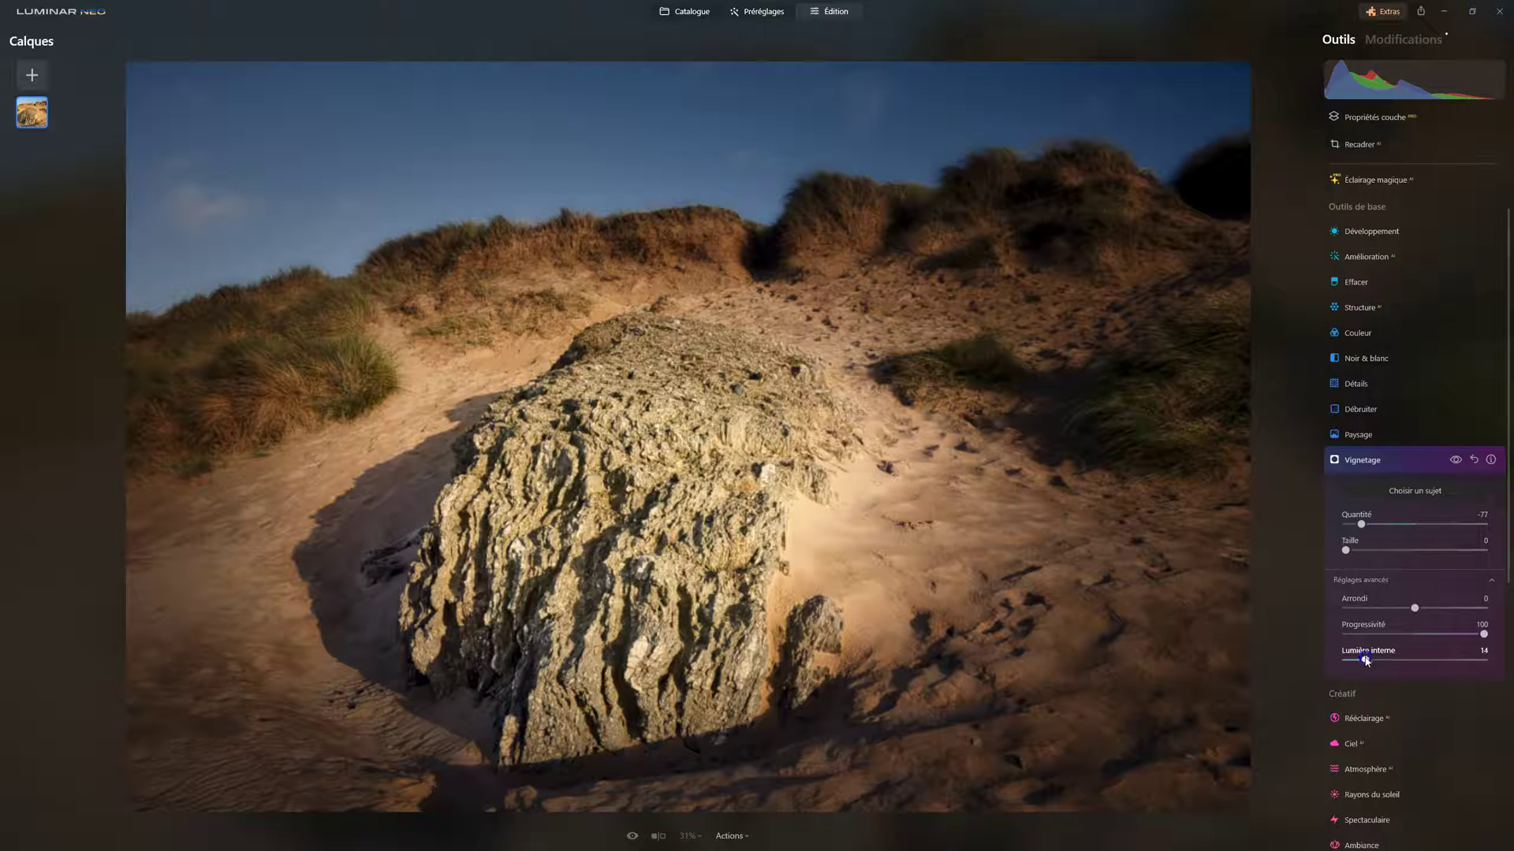
{"action": "left_click_drag", "start_coordinate": [1361, 525], "coordinate": [1373, 524]}
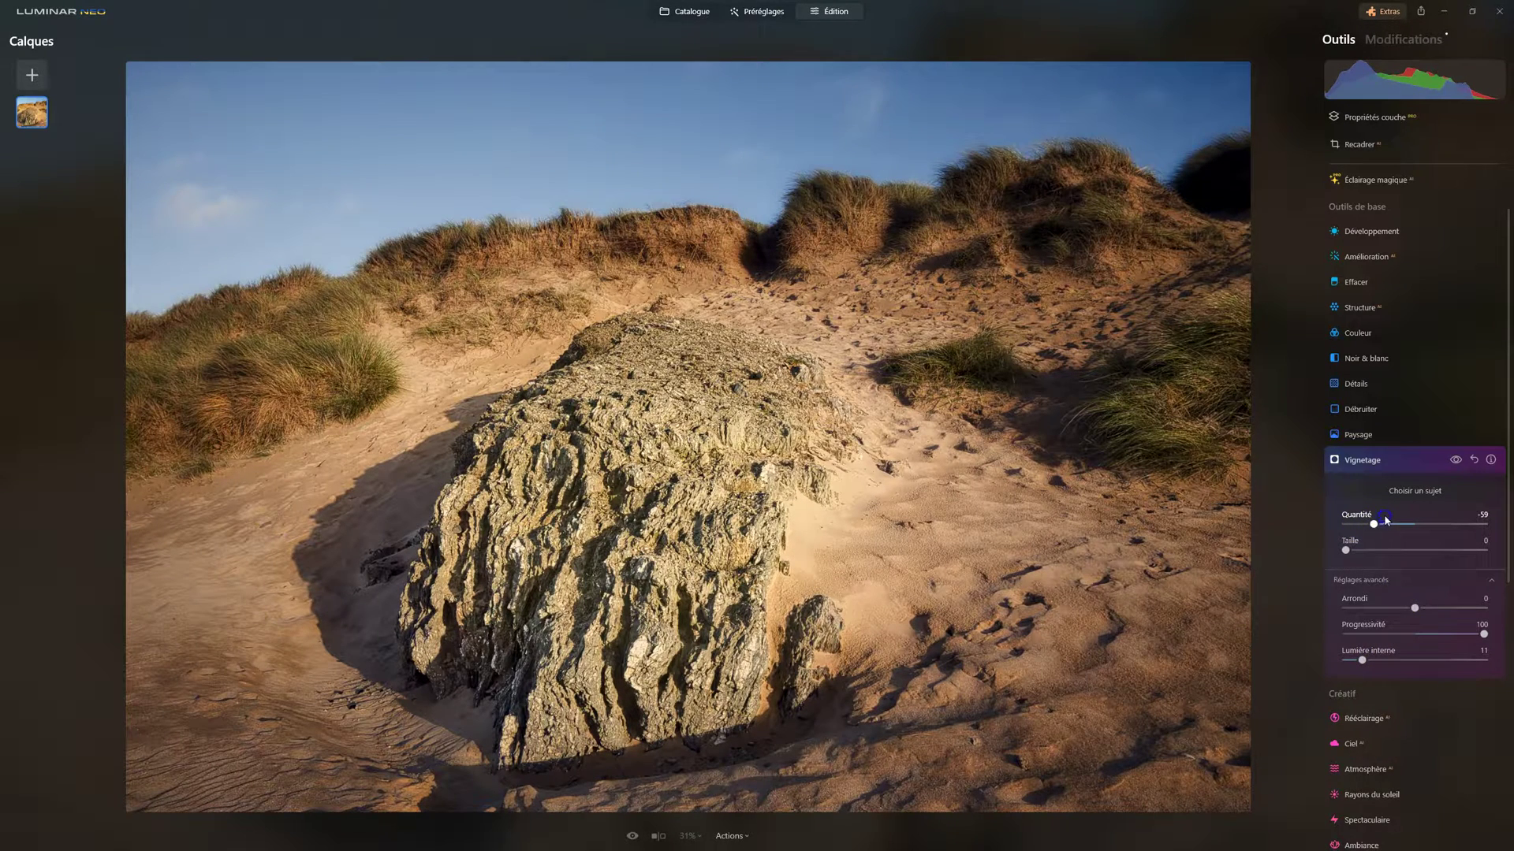
{"action": "mouse_move", "coordinate": [1383, 522]}
{"action": "left_mouse_down"}
{"action": "mouse_move", "coordinate": [1396, 524]}
{"action": "mouse_move", "coordinate": [1378, 524]}
{"action": "left_mouse_up"}
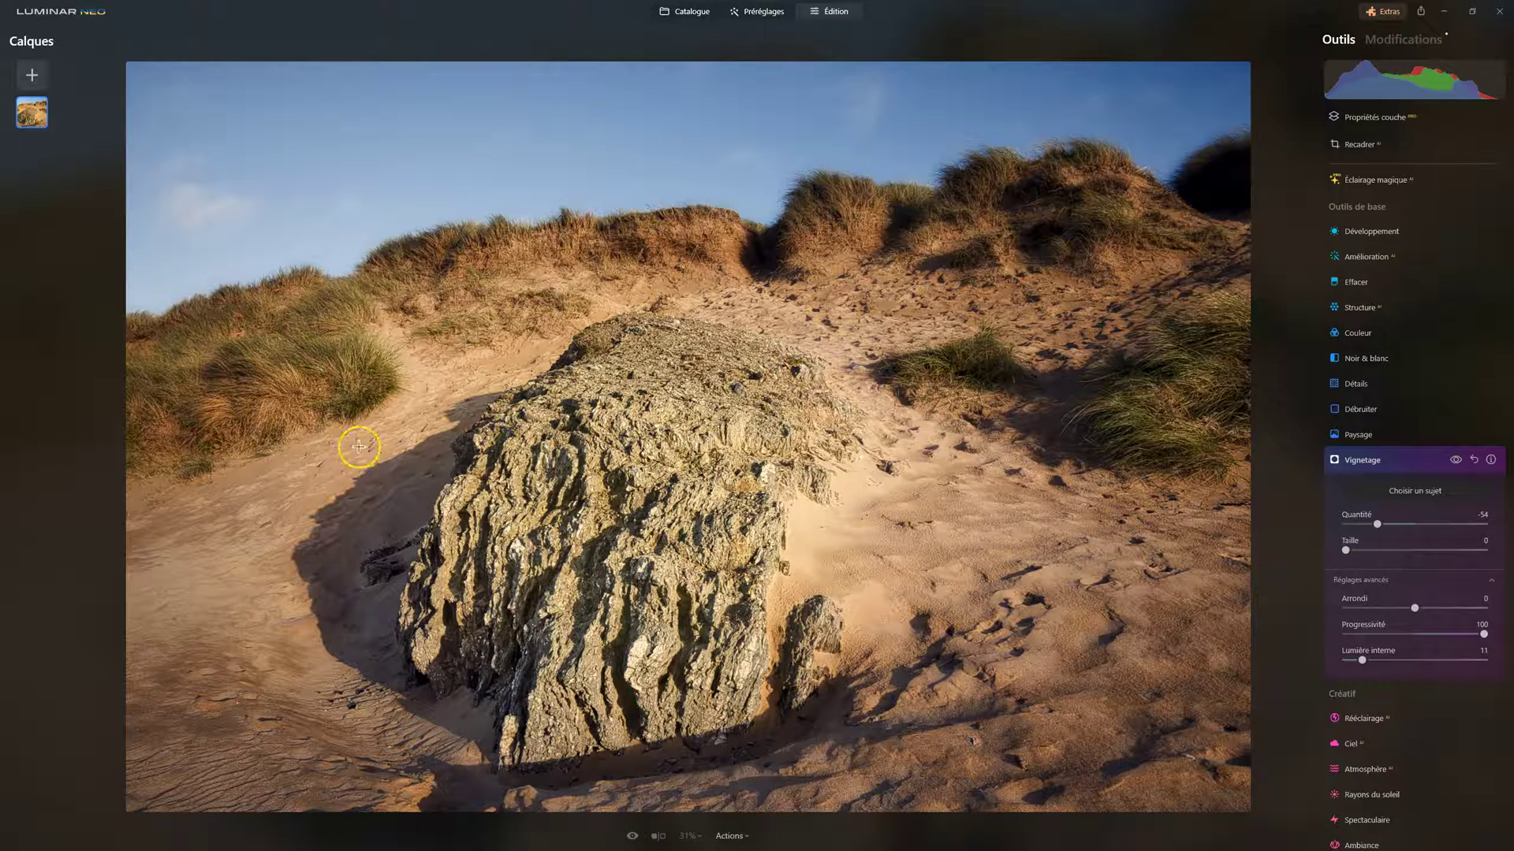
Step: Try several vignette subject points on the sand and across the rock
{"action": "left_click", "coordinate": [1459, 467]}
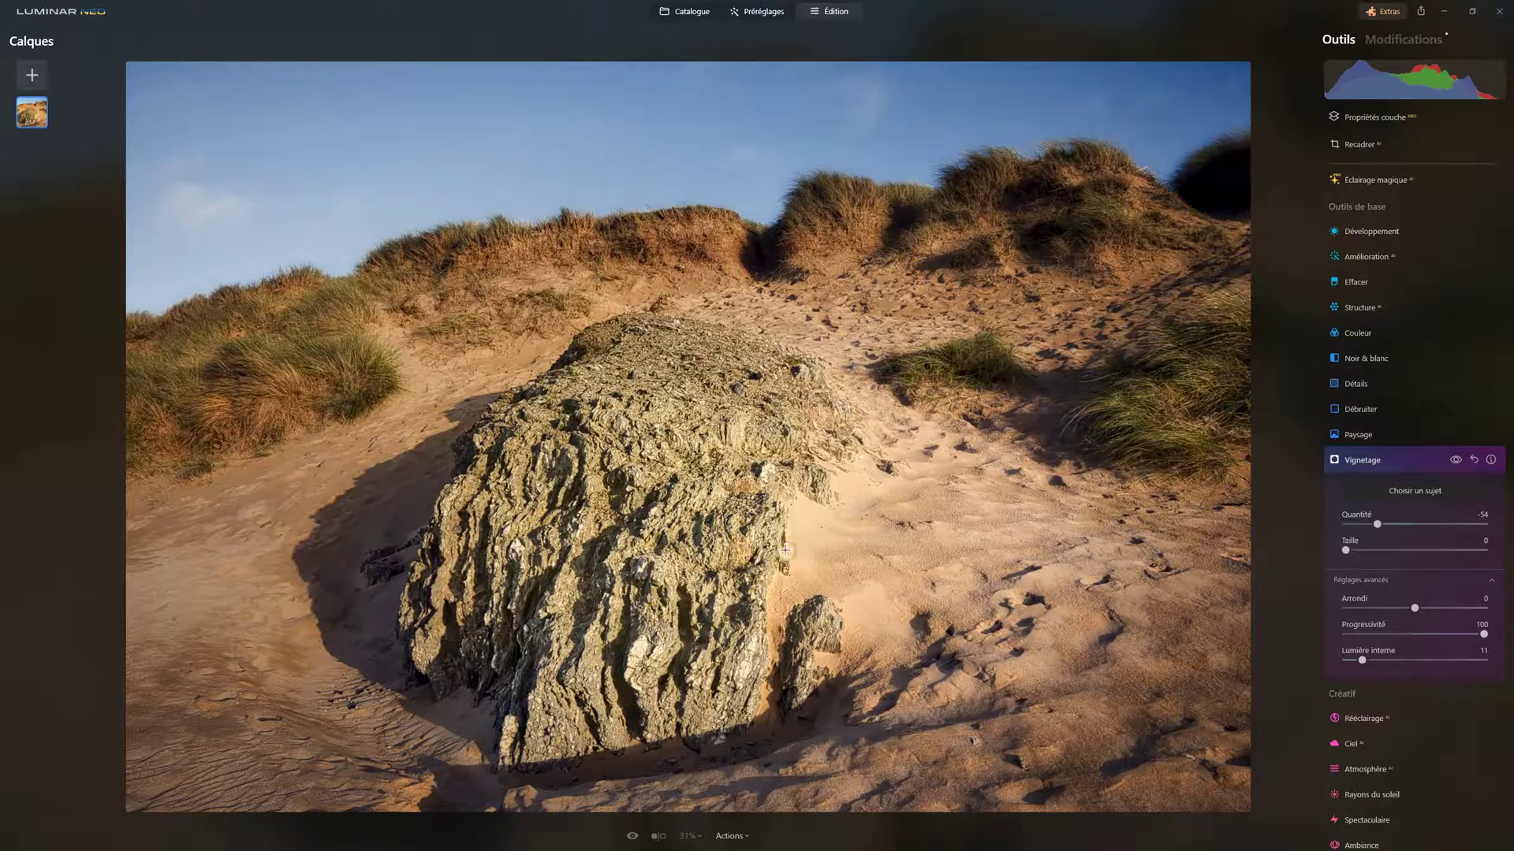
{"action": "left_click", "coordinate": [967, 565]}
{"action": "left_click", "coordinate": [452, 621]}
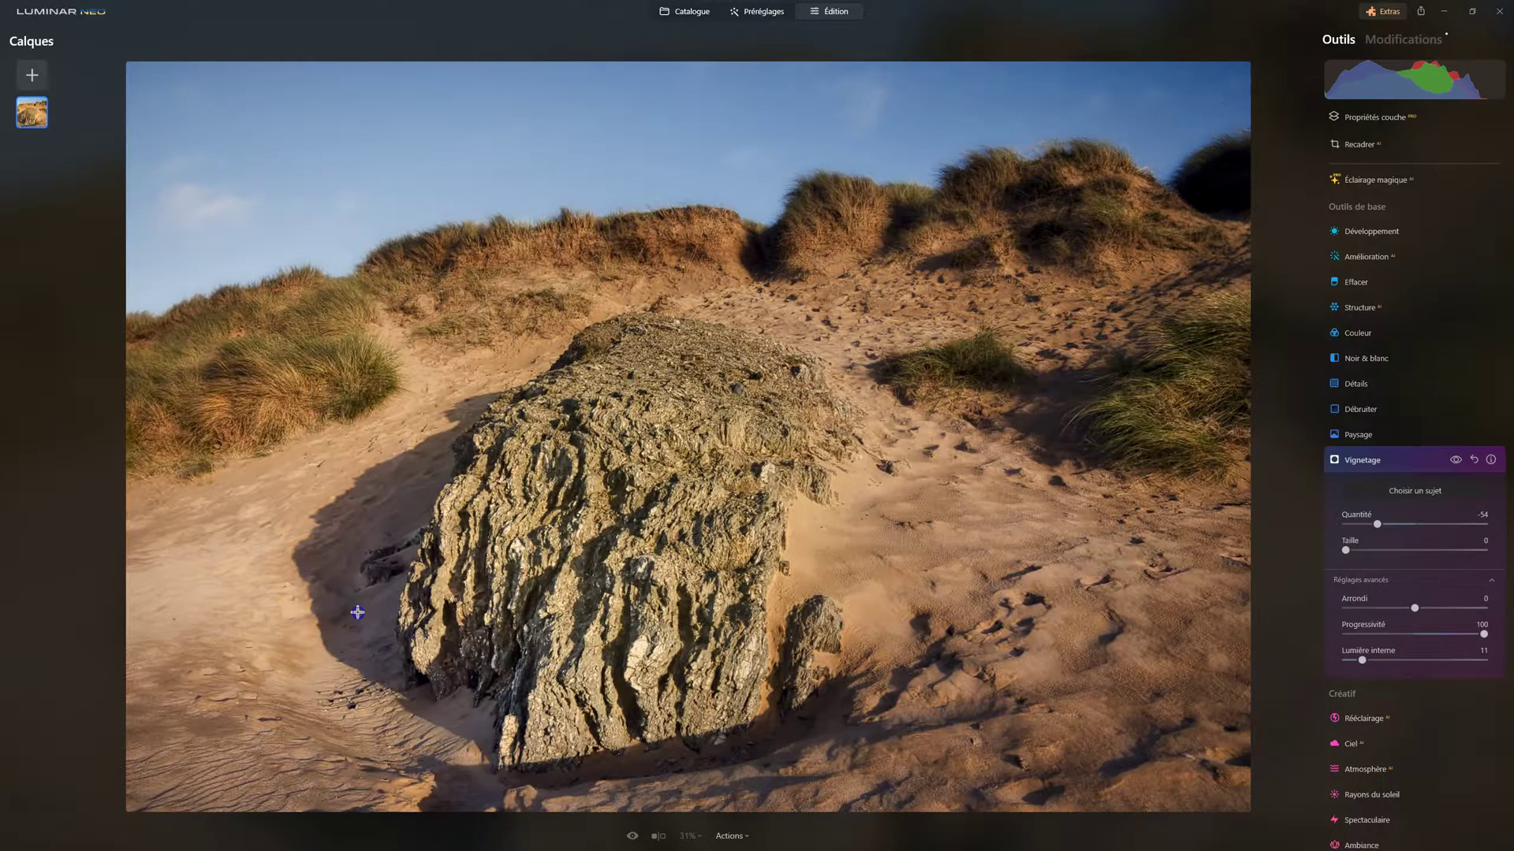
{"action": "left_click", "coordinate": [427, 427]}
{"action": "left_click", "coordinate": [627, 537]}
{"action": "left_click", "coordinate": [802, 601]}
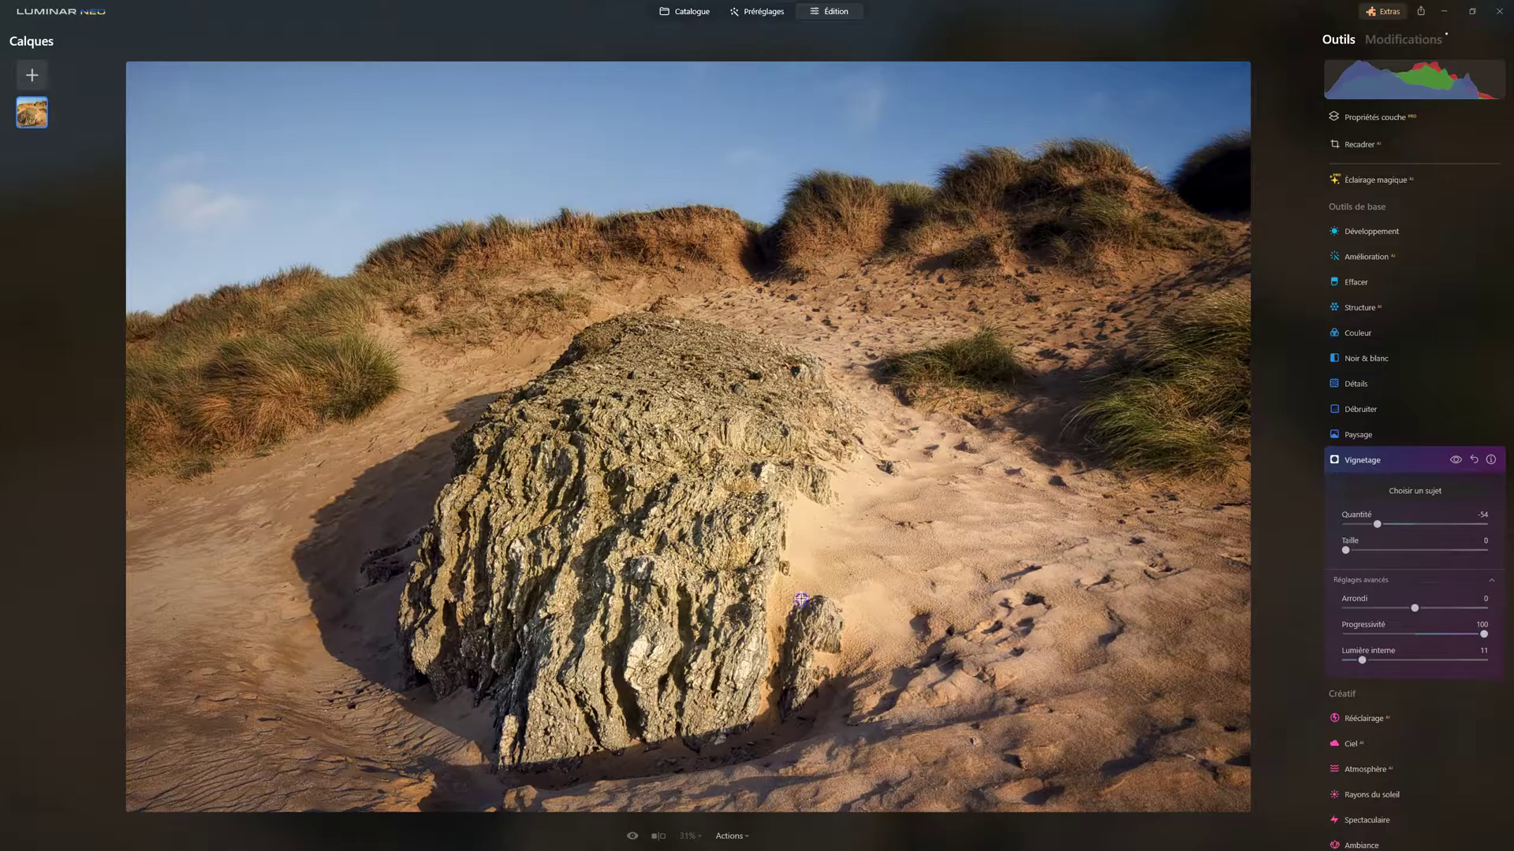
Step: Compare the photo with and without the vignette, and place its subject point on the rock's upper left edge
{"action": "left_click", "coordinate": [1455, 461]}
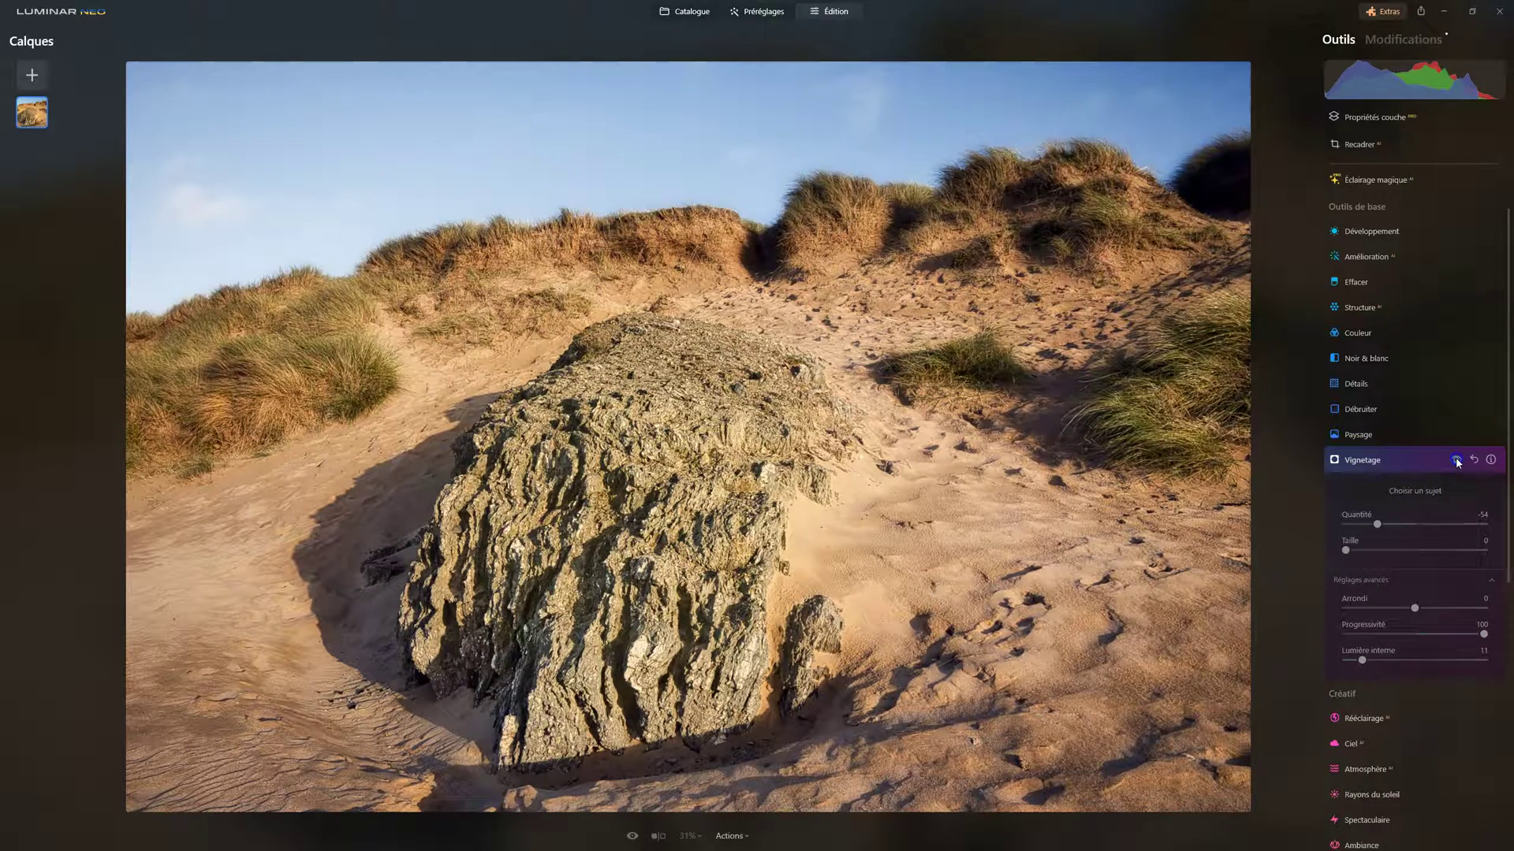
{"action": "left_click", "coordinate": [1456, 460]}
{"action": "left_click", "coordinate": [492, 456]}
{"action": "left_click", "coordinate": [473, 494]}
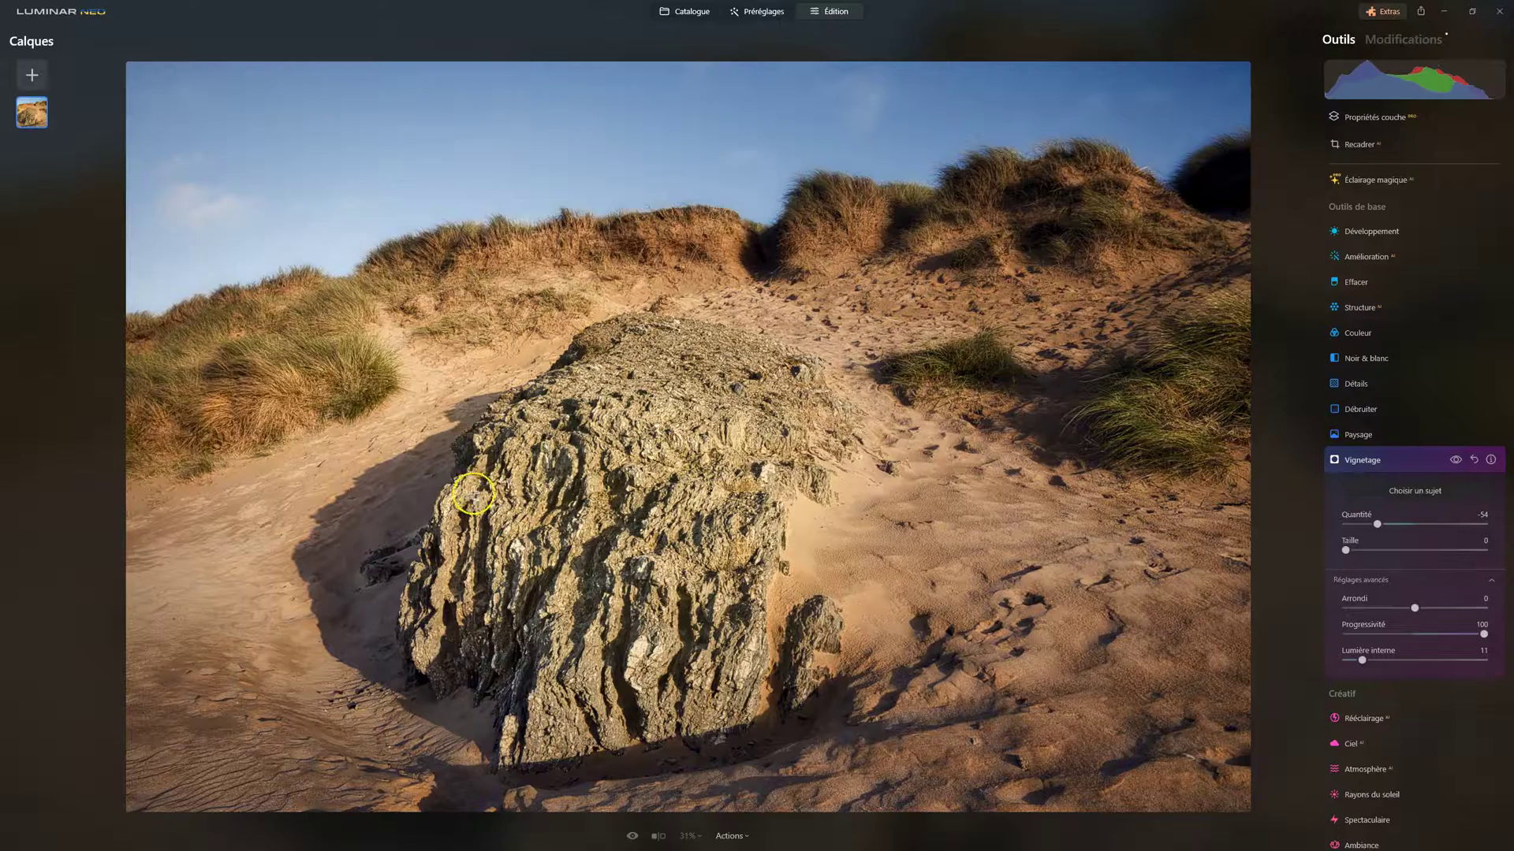
Step: Soften the vignette to Quantité -38 and compare the photo with and without it
{"action": "left_click", "coordinate": [1384, 525]}
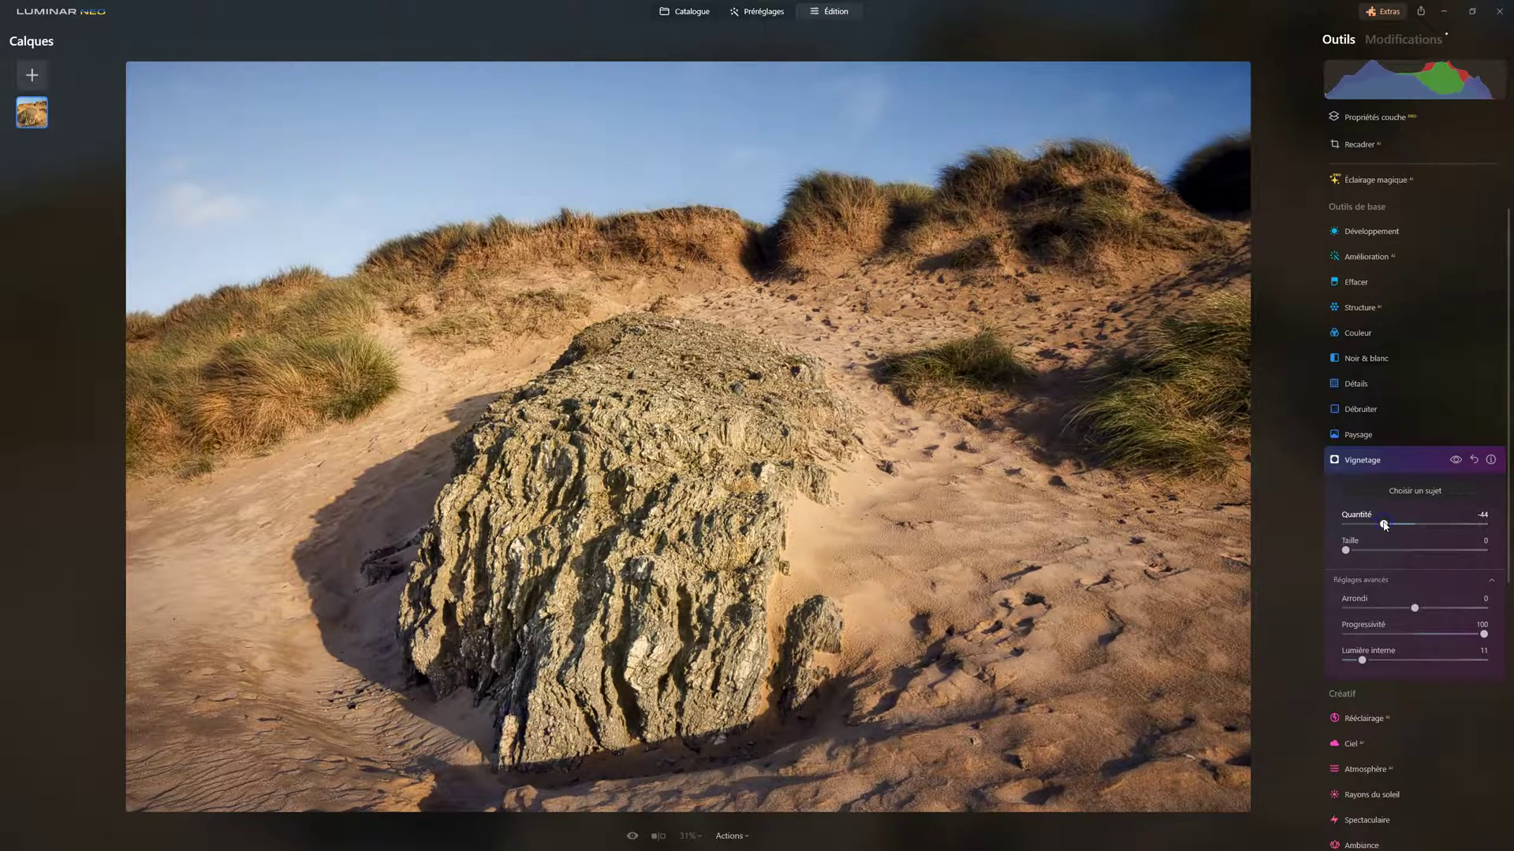
{"action": "left_click_drag", "start_coordinate": [1385, 526], "coordinate": [1389, 527]}
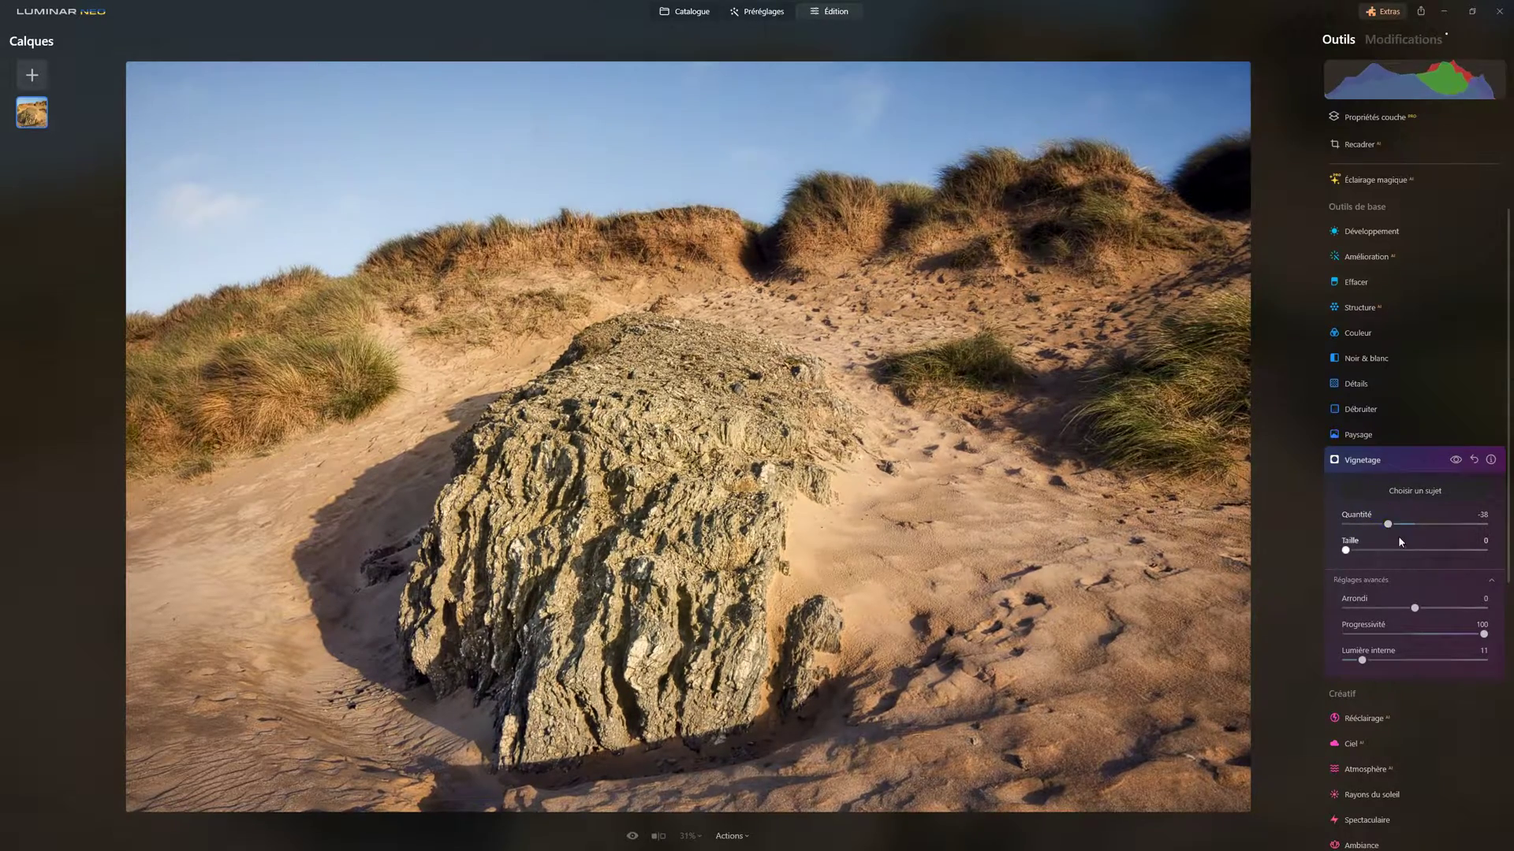
{"action": "left_click", "coordinate": [1456, 460]}
{"action": "left_click", "coordinate": [1455, 461]}
{"action": "left_click", "coordinate": [1368, 460]}
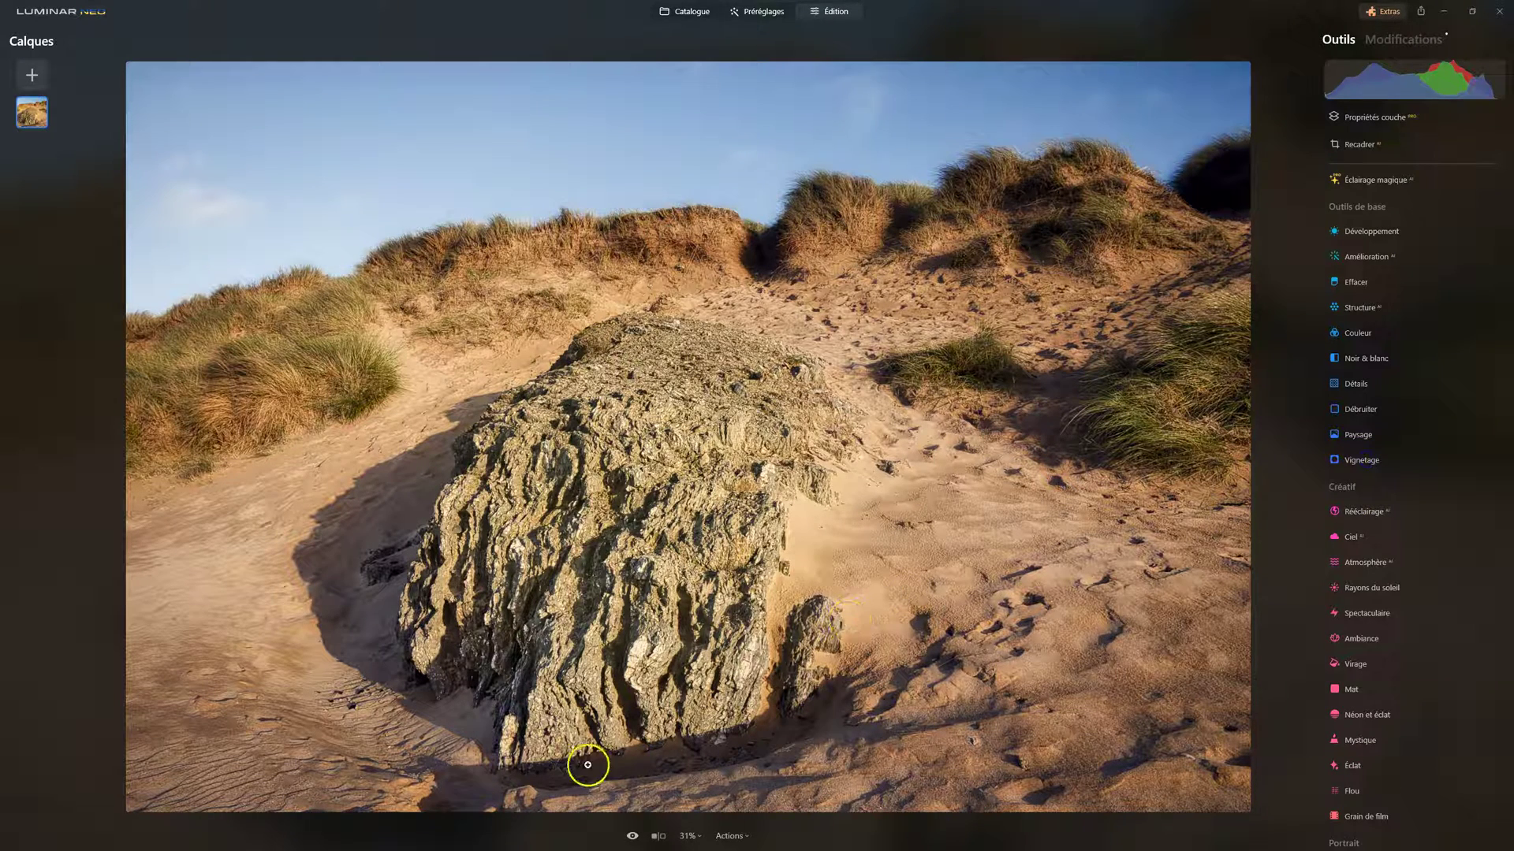
Step: Check the photo with the vignette against the original in the before/after split view
{"action": "left_click", "coordinate": [658, 836]}
{"action": "left_click_drag", "start_coordinate": [292, 432], "coordinate": [188, 441]}
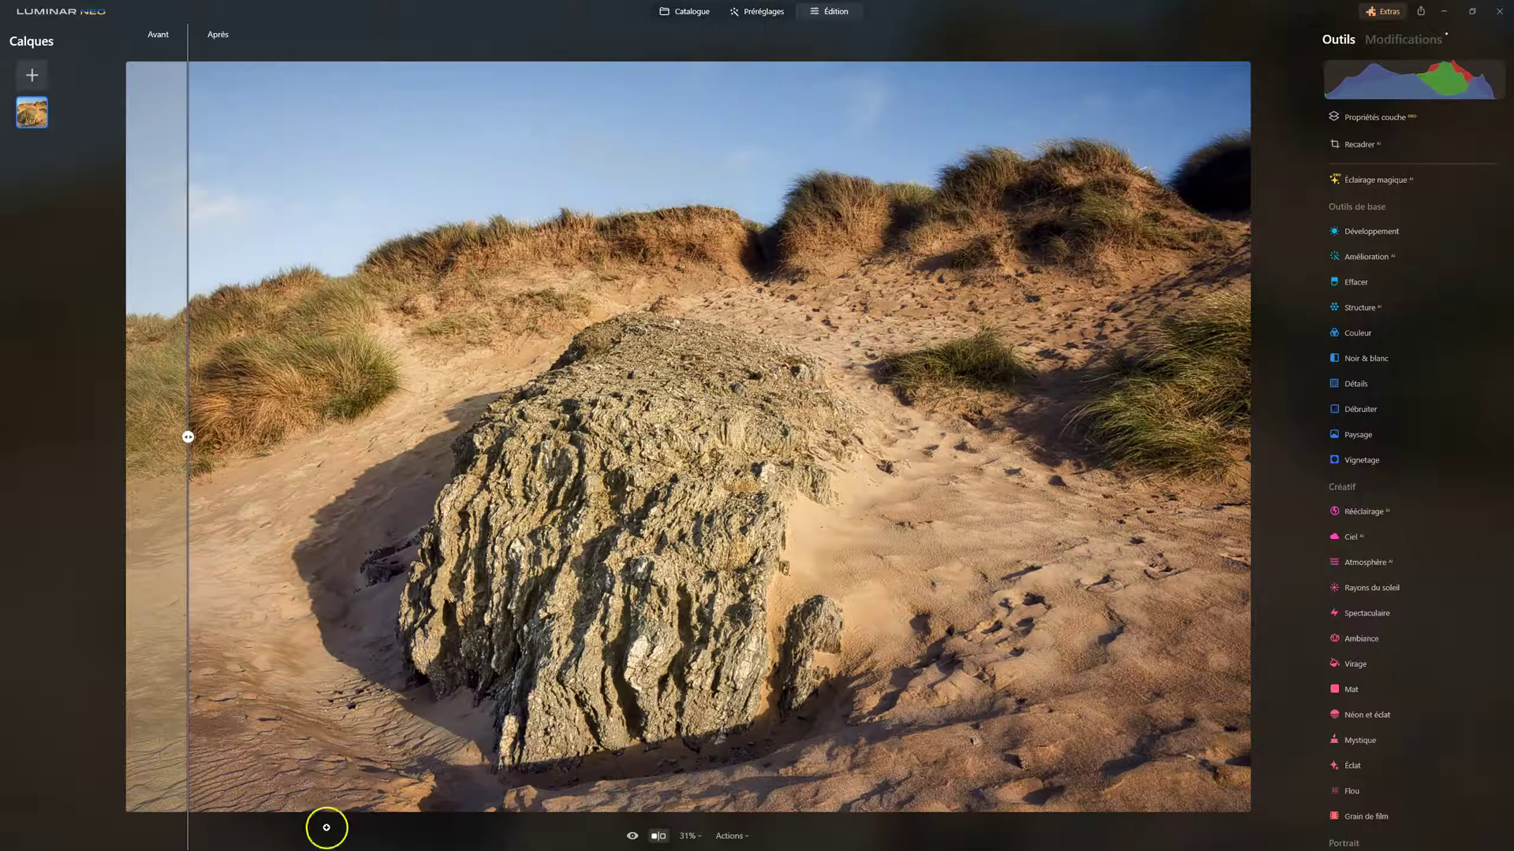
{"action": "left_click", "coordinate": [657, 837]}
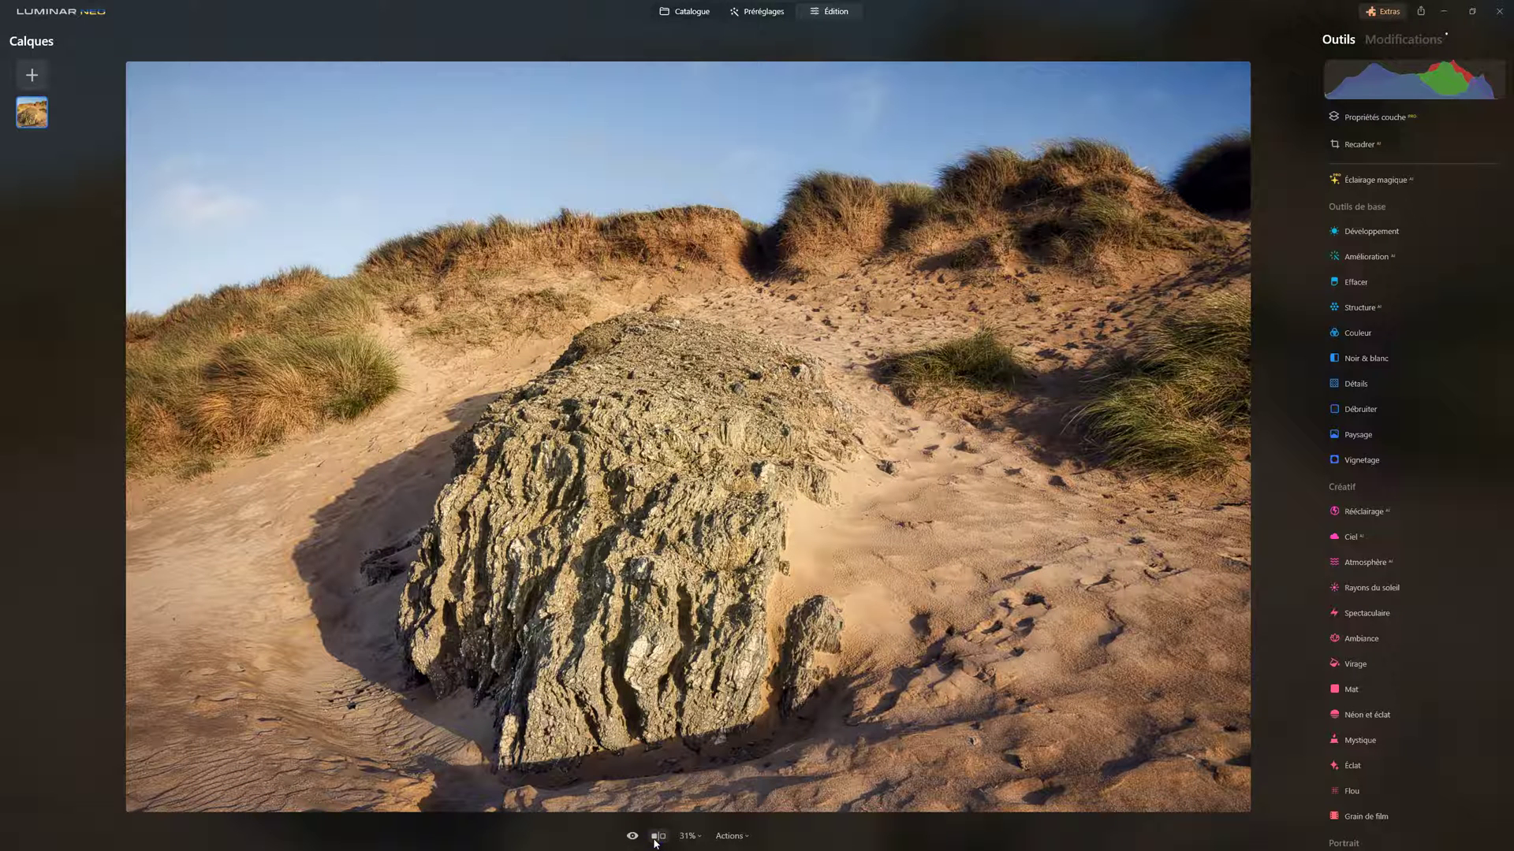
Step: Remove the dust spots from the photo automatically with the Effacer tool
{"action": "left_click", "coordinate": [1329, 293]}
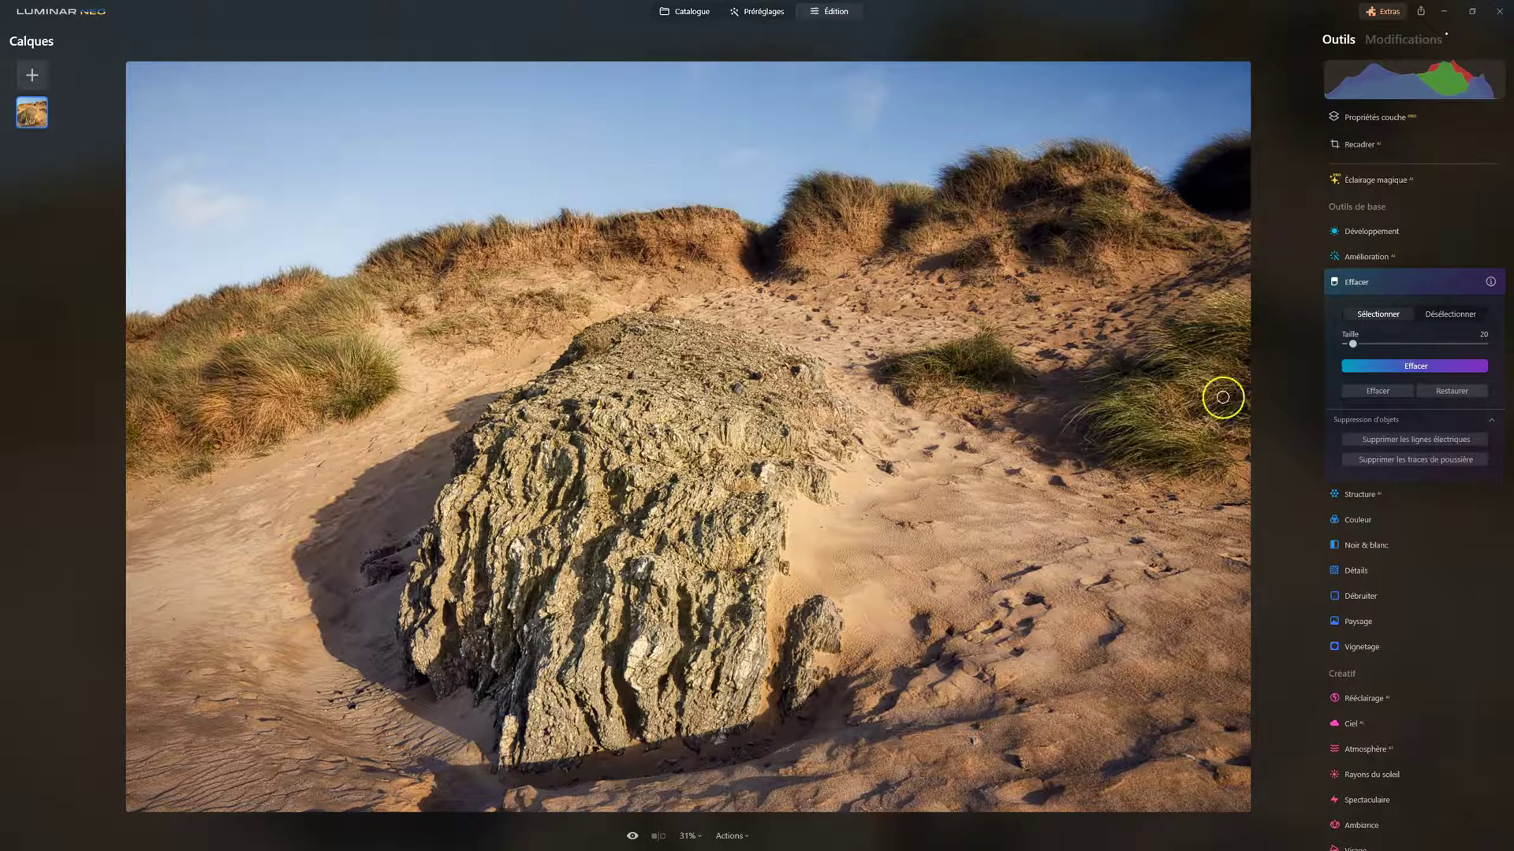
{"action": "left_click", "coordinate": [1417, 461]}
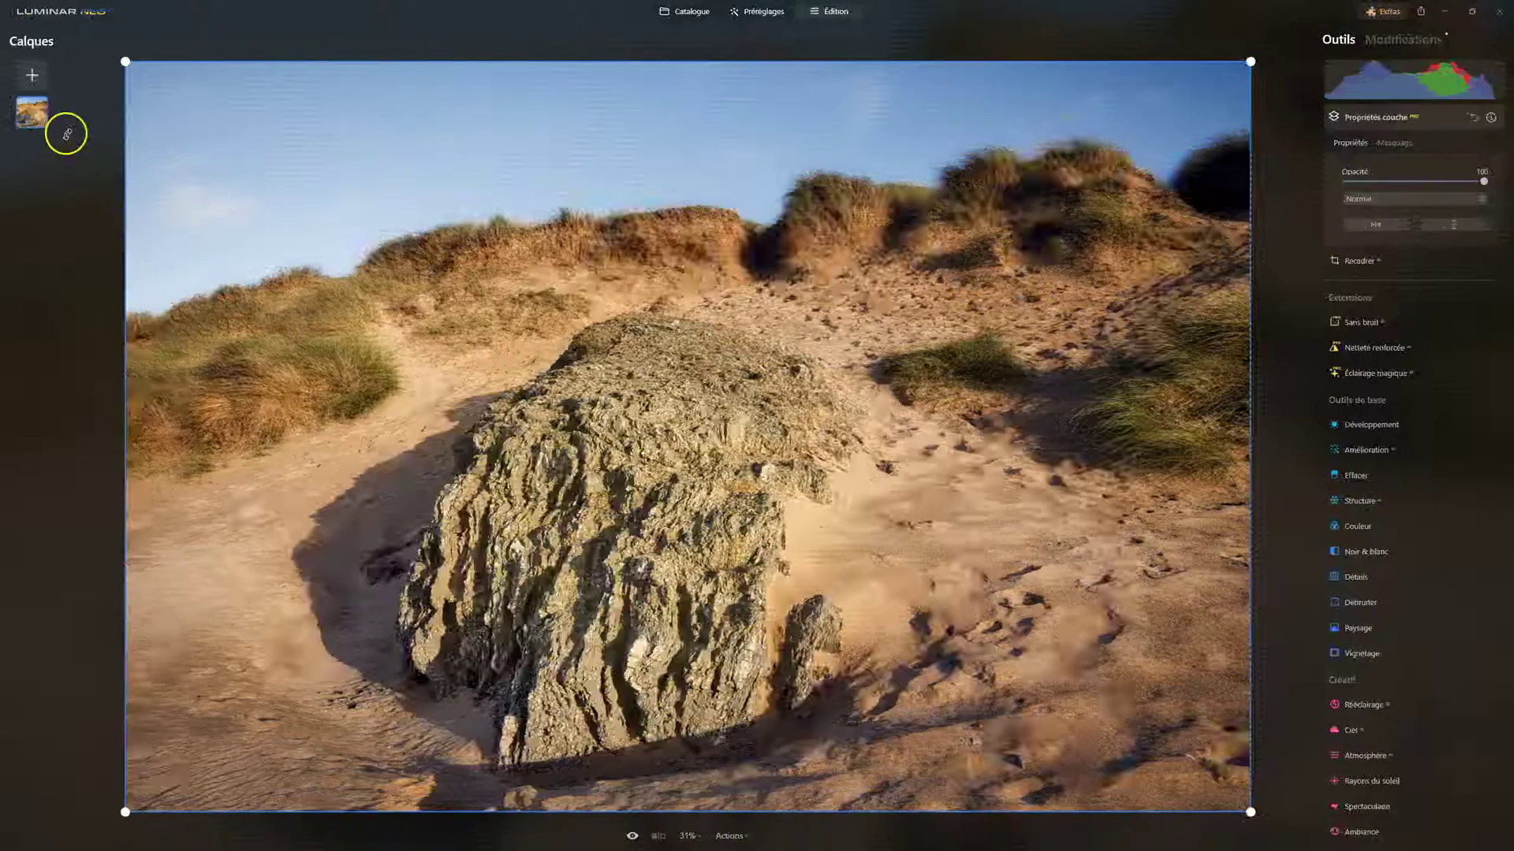
Step: Duplicate the photo layer, and set the copy's blend mode to Multiplier and its Opacité to 32
{"action": "right_click", "coordinate": [32, 112]}
{"action": "left_click", "coordinate": [75, 148]}
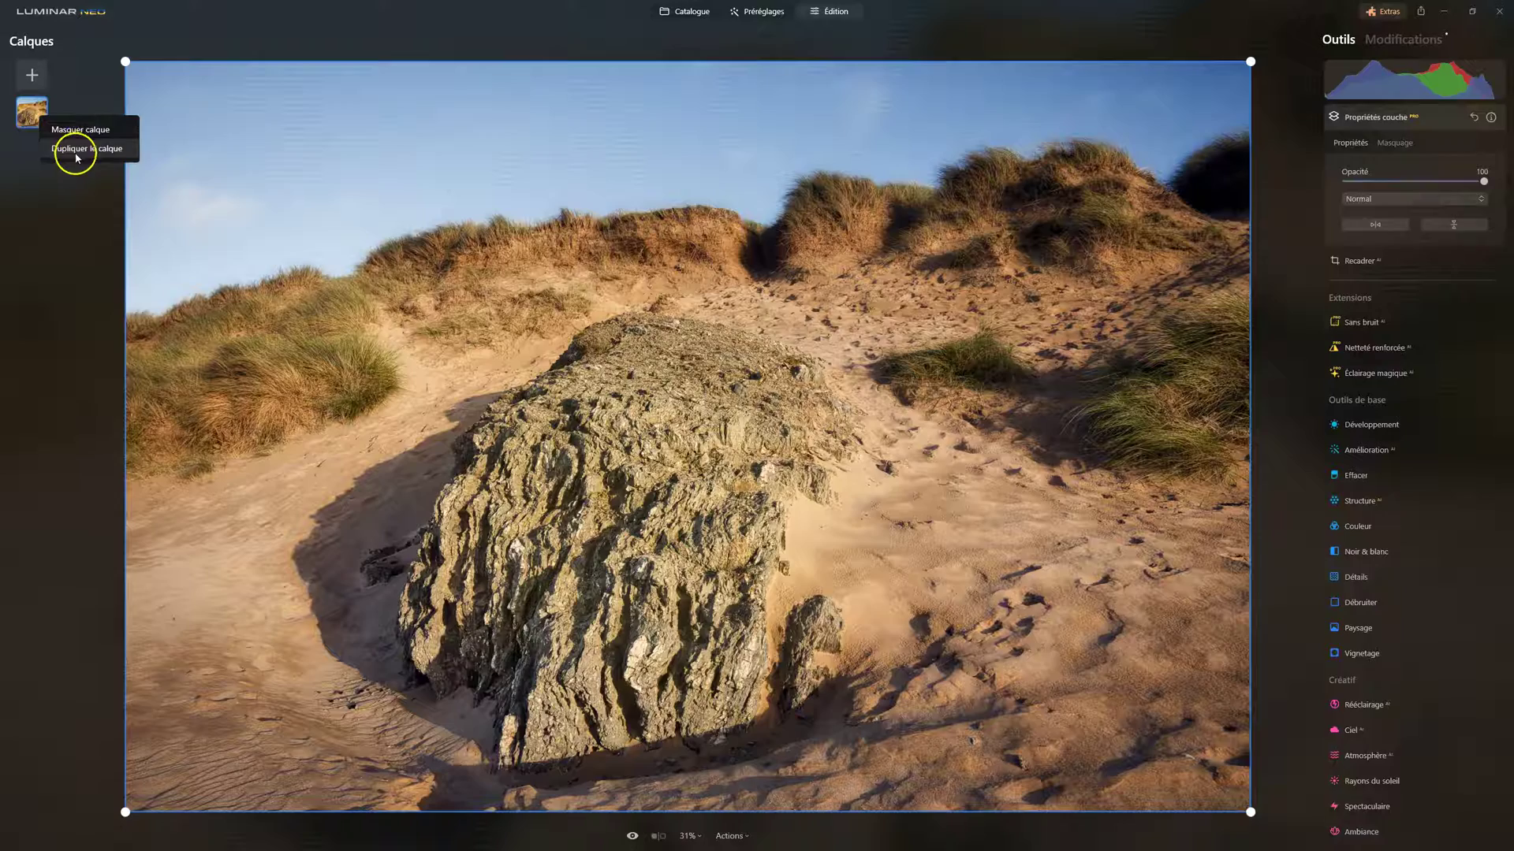
{"action": "left_click", "coordinate": [1373, 200]}
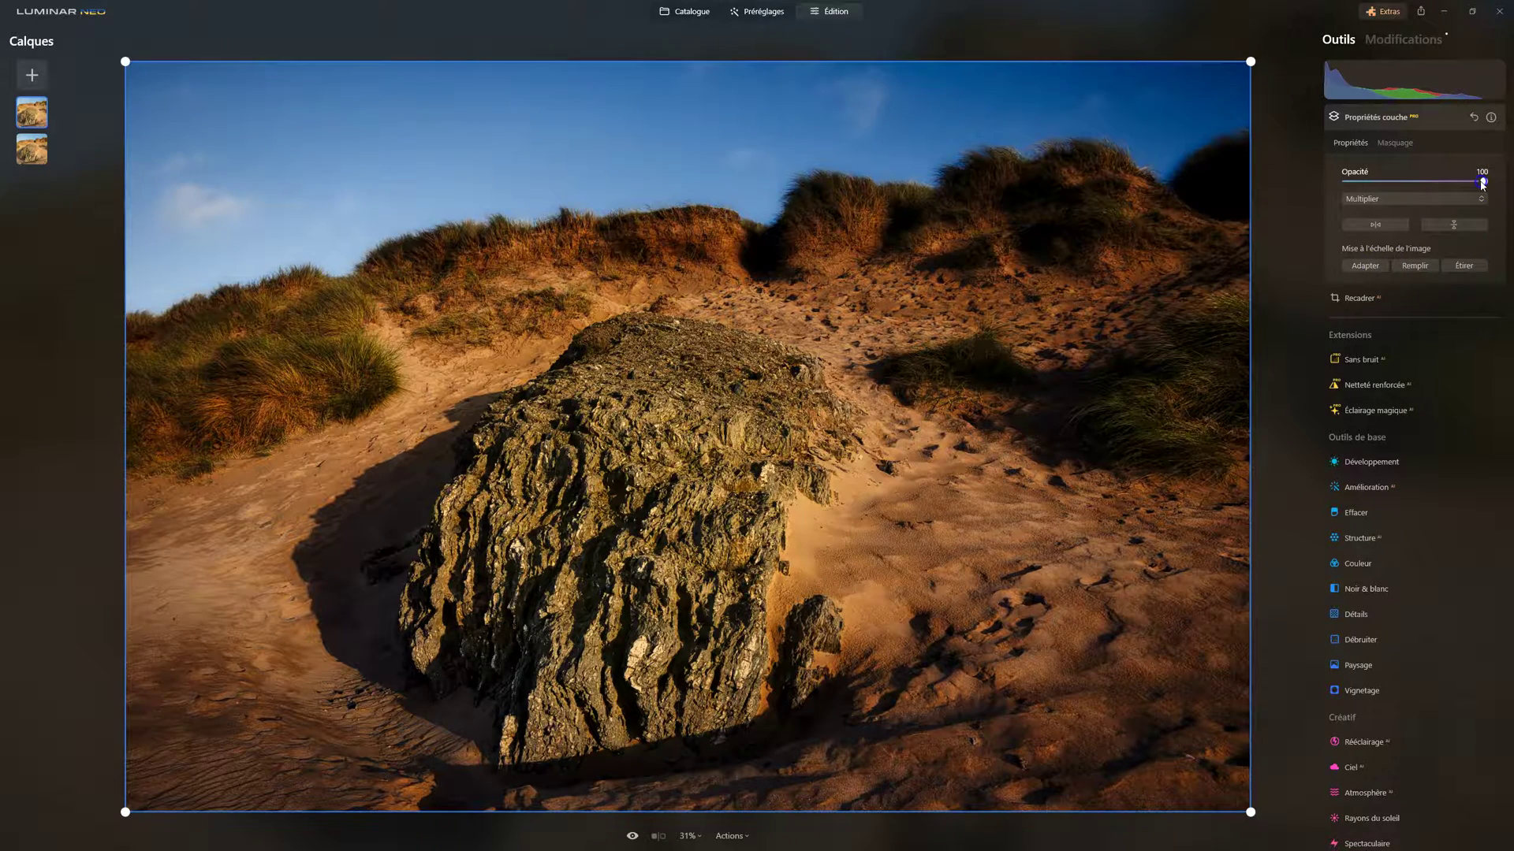
{"action": "left_click_drag", "start_coordinate": [1482, 185], "coordinate": [1389, 184]}
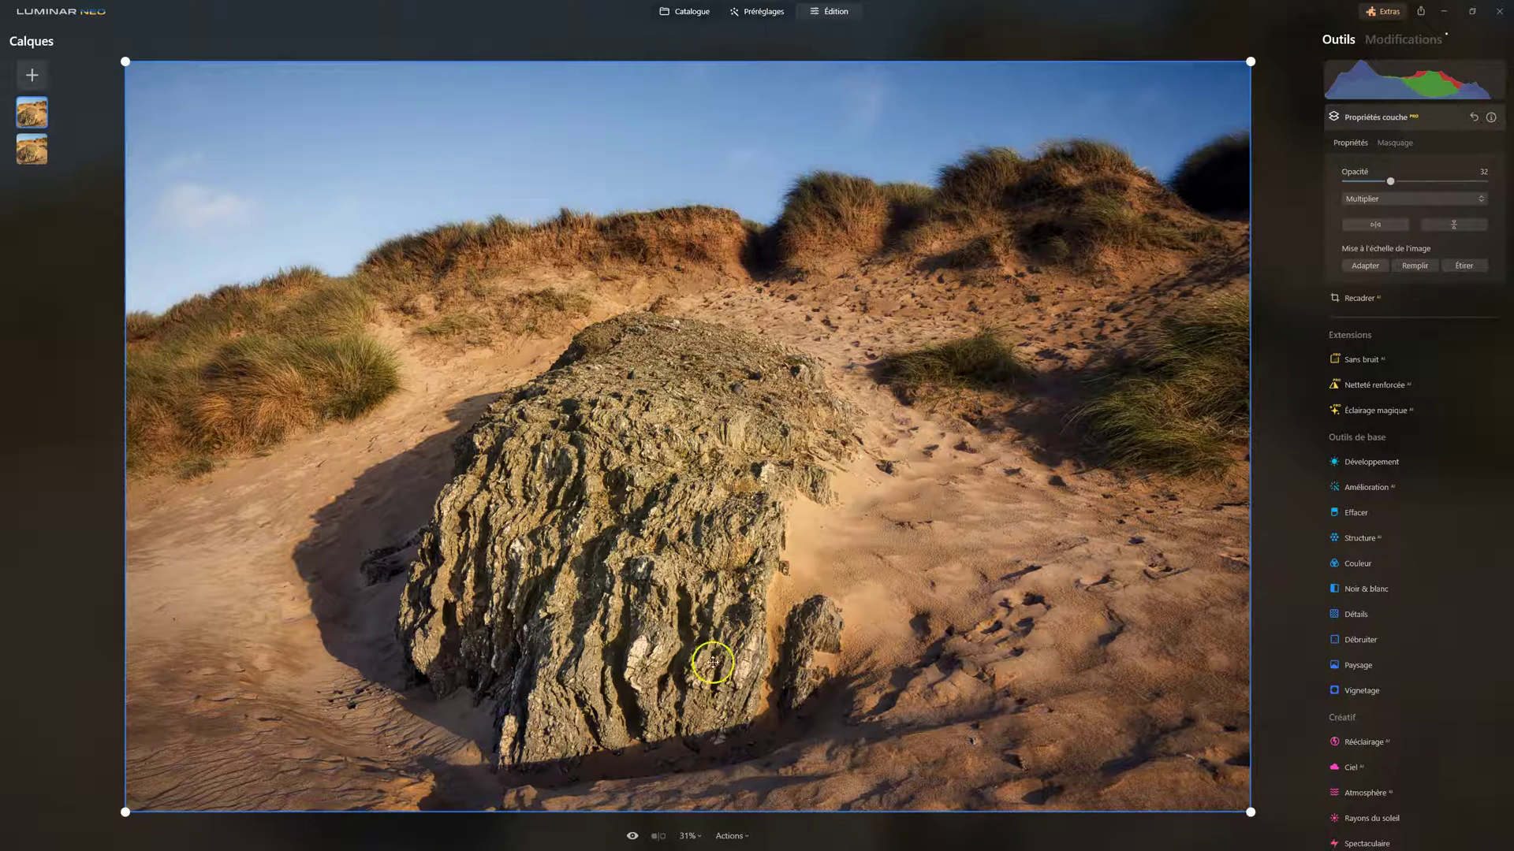
Step: Compare the finished two-layer edit with the original photo, including in the before/after split view
{"action": "left_click", "coordinate": [632, 837]}
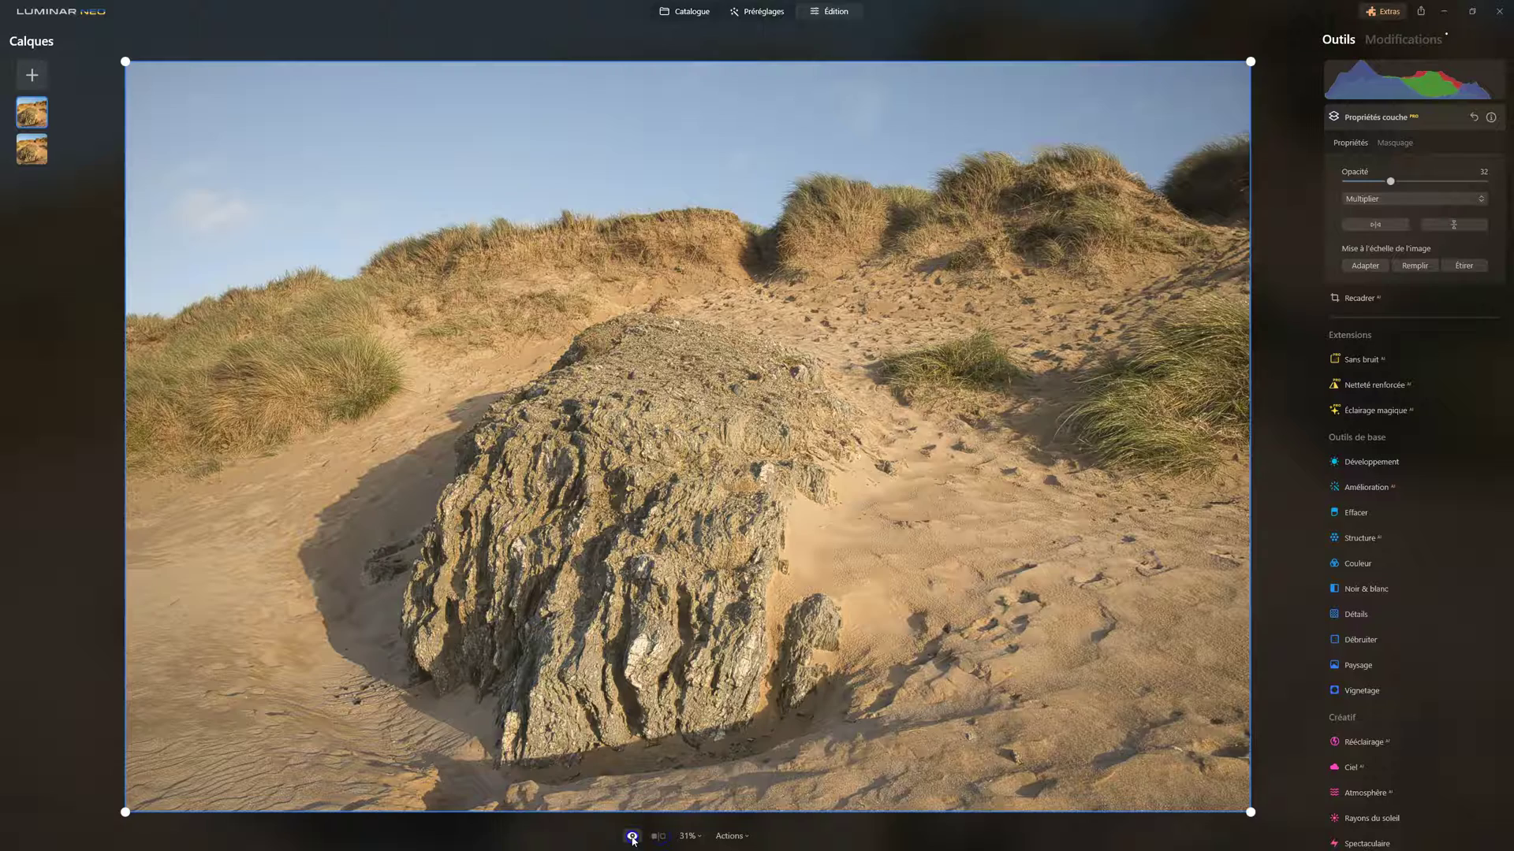
{"action": "left_click", "coordinate": [1372, 120]}
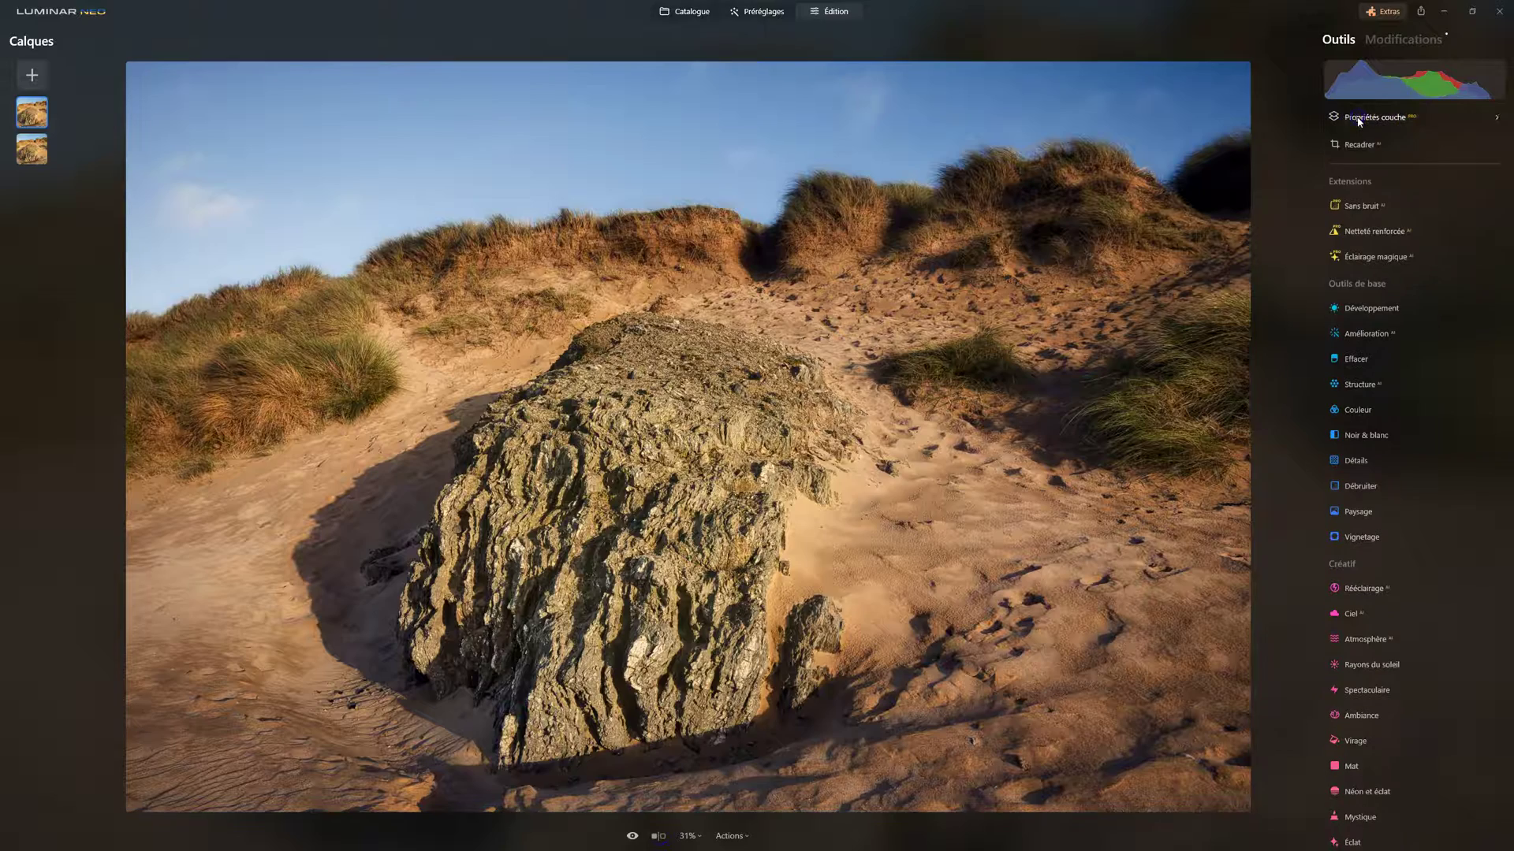
{"action": "left_click", "coordinate": [660, 837]}
{"action": "left_click_drag", "start_coordinate": [183, 436], "coordinate": [235, 437]}
{"action": "left_click_drag", "start_coordinate": [376, 439], "coordinate": [187, 436]}
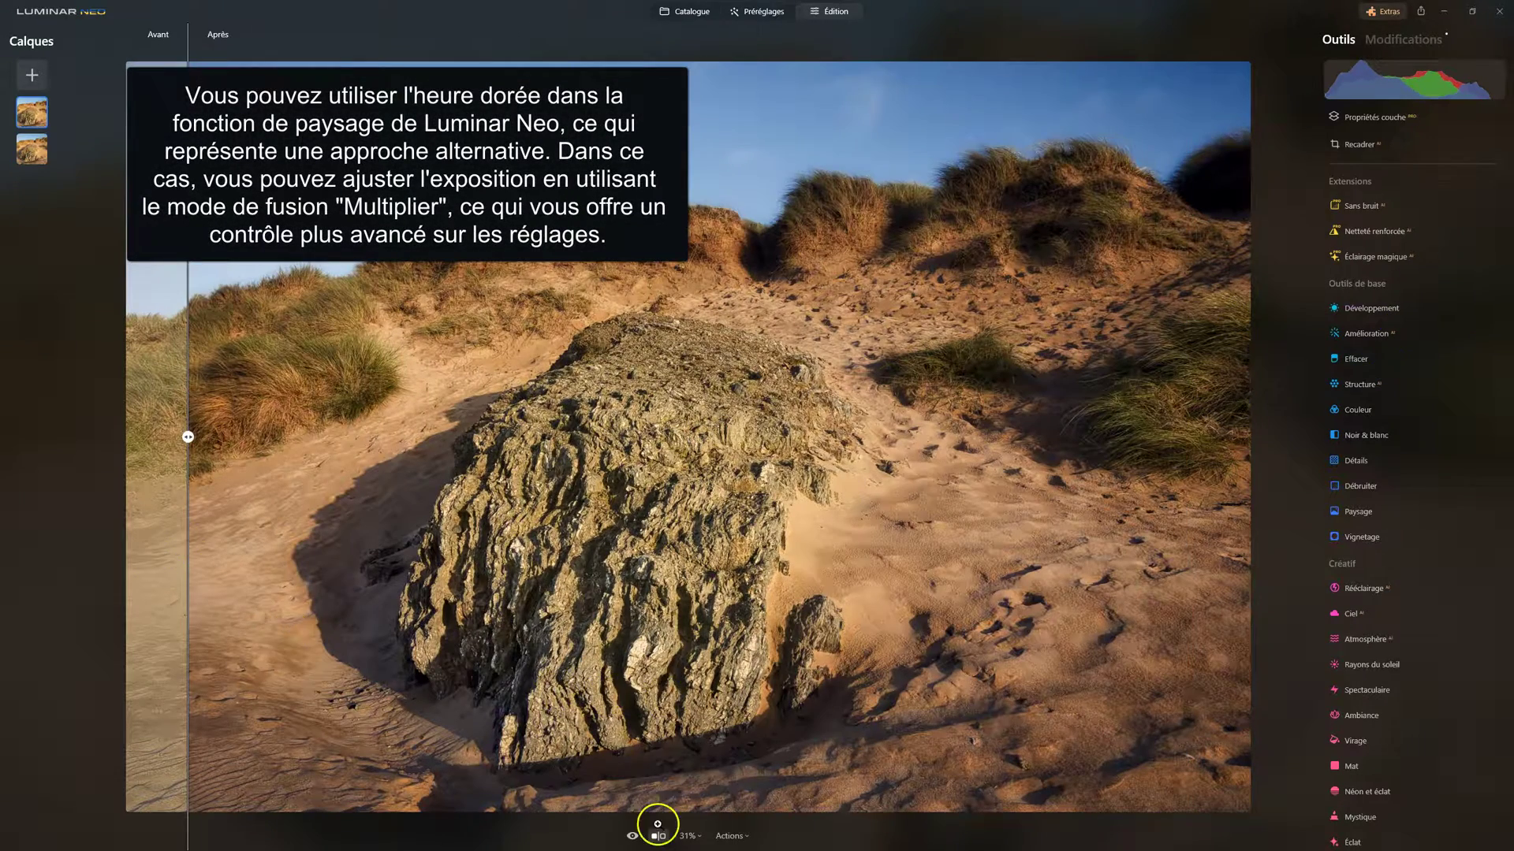
{"action": "left_click", "coordinate": [657, 836]}
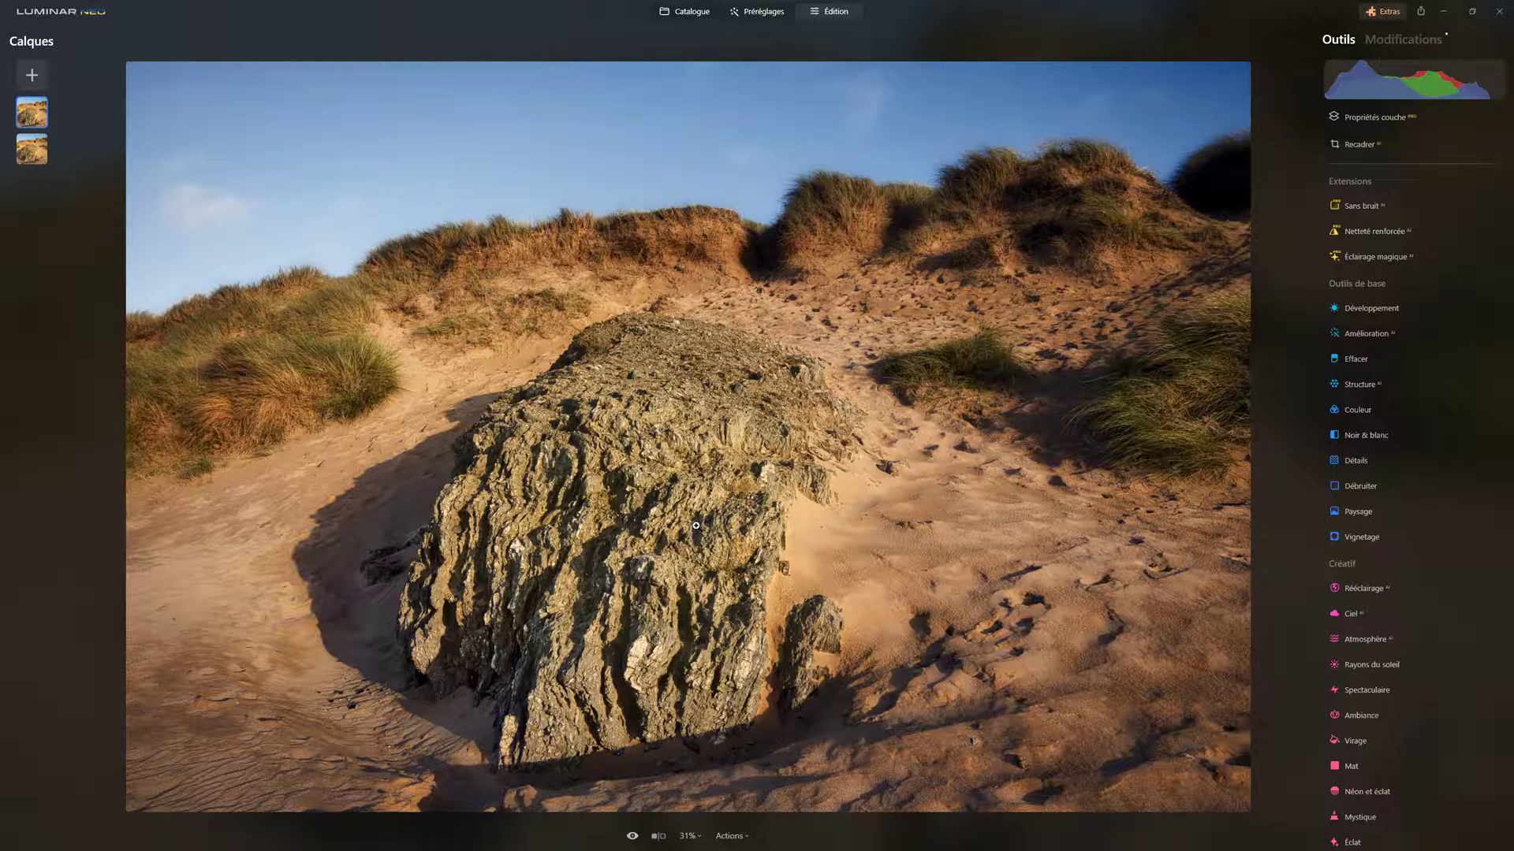
{"action": "left_click", "coordinate": [658, 842]}
{"action": "mouse_move", "coordinate": [183, 433]}
{"action": "left_mouse_down"}
{"action": "mouse_move", "coordinate": [1188, 436]}
{"action": "mouse_move", "coordinate": [187, 436]}
{"action": "left_mouse_up"}
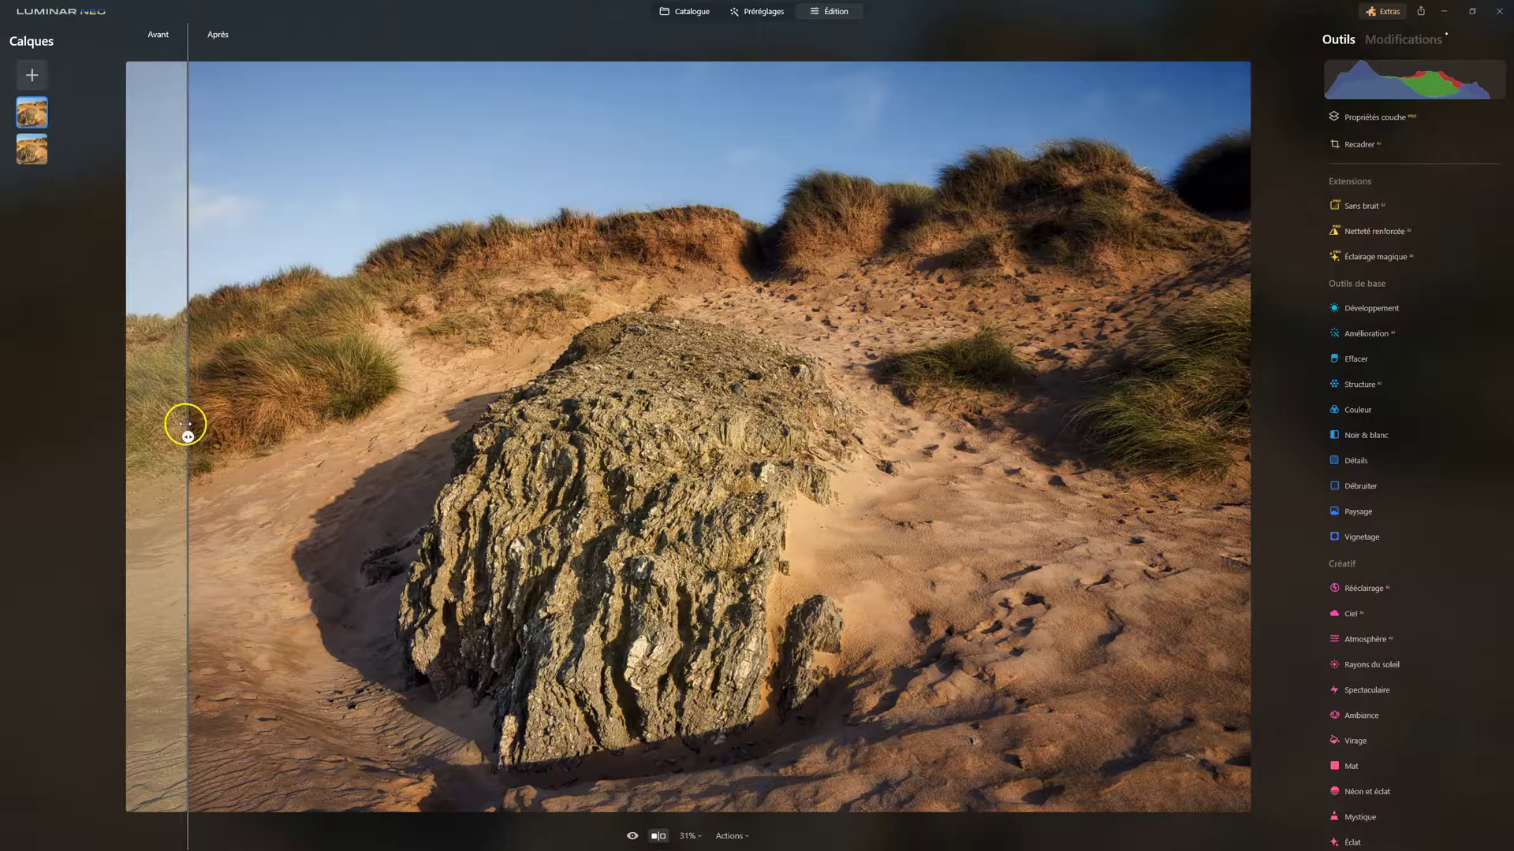
{"action": "mouse_move", "coordinate": [186, 434]}
{"action": "left_mouse_down"}
{"action": "mouse_move", "coordinate": [1185, 434]}
{"action": "mouse_move", "coordinate": [188, 436]}
{"action": "left_mouse_up"}
{"action": "left_click", "coordinate": [657, 836]}
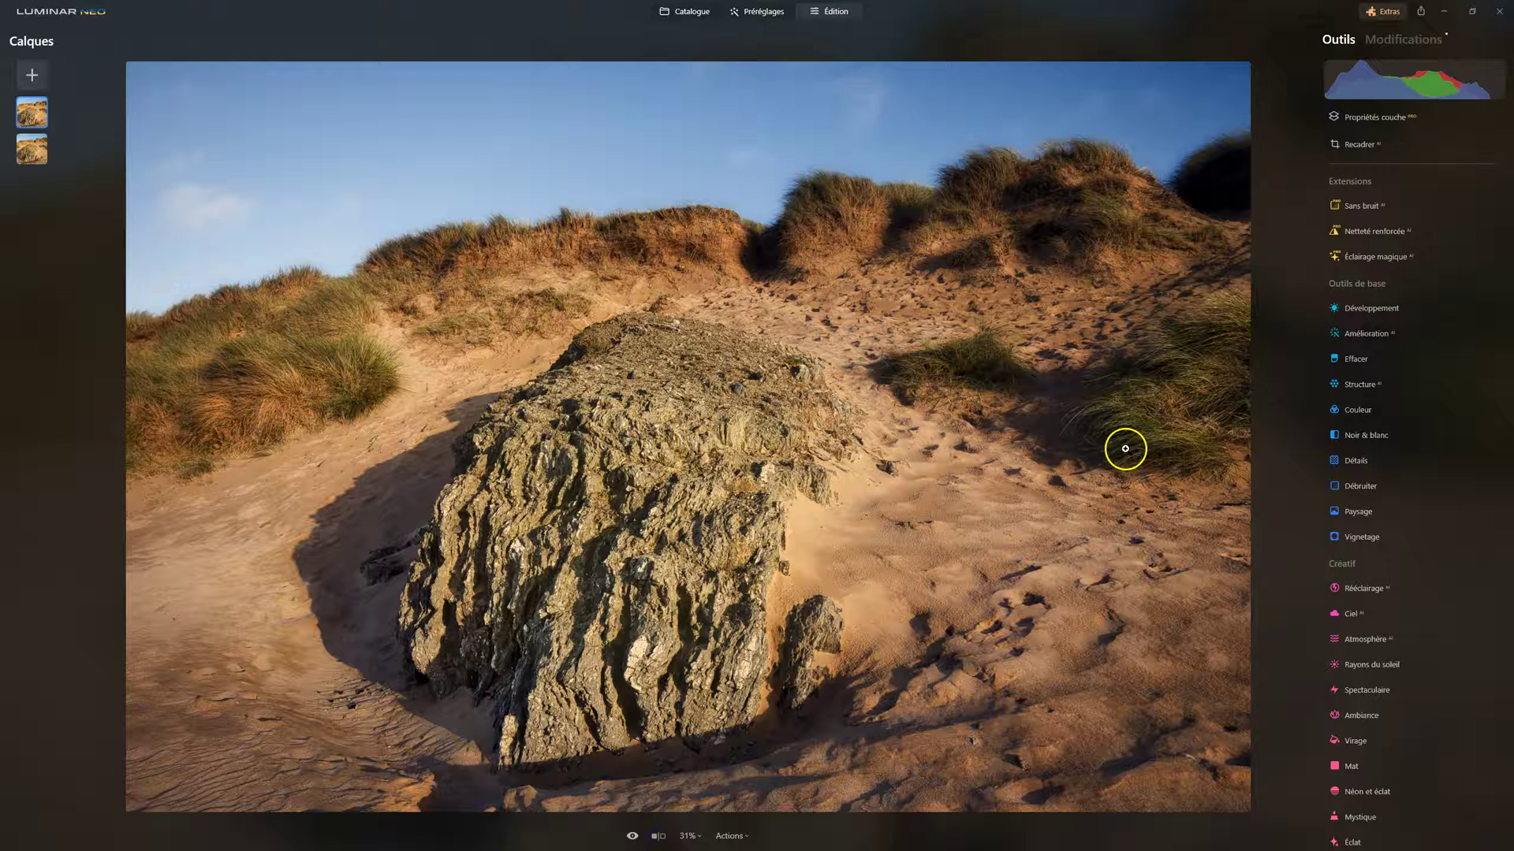